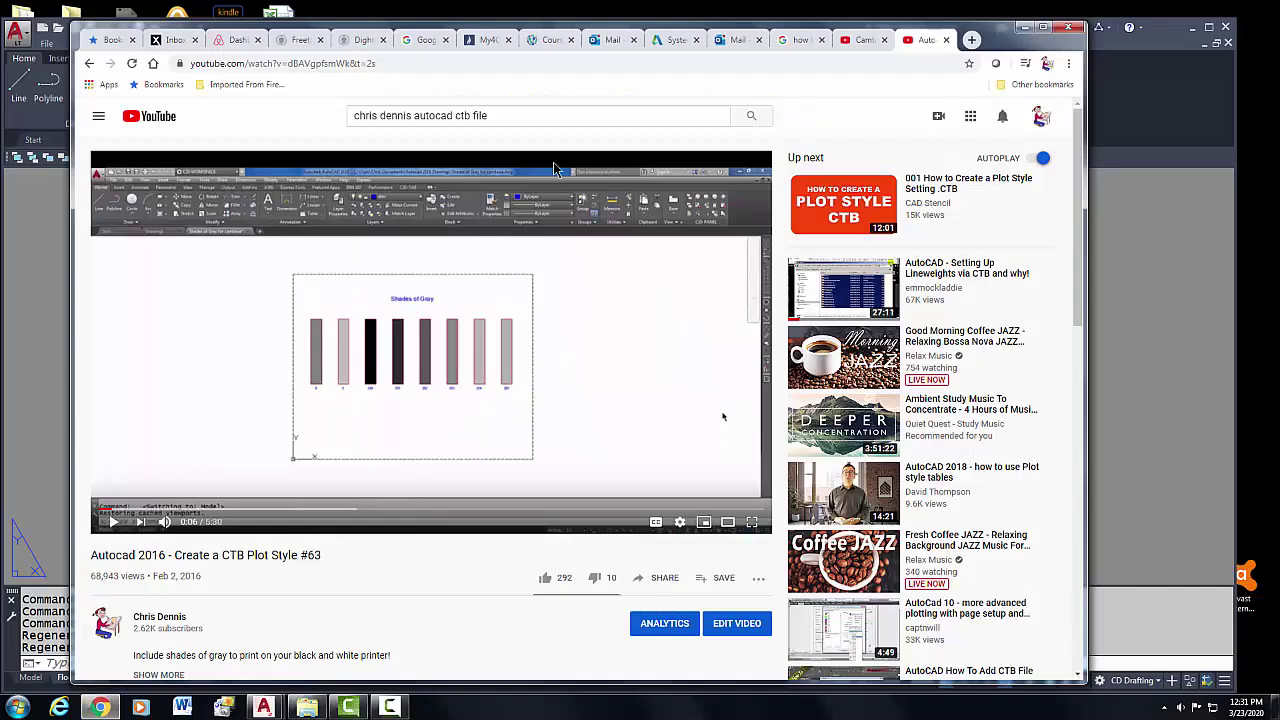
# - Switch to the Moodle course page and view the EX-29B Cabin_Book_page_29-18 floor plan handout of Assignment #9
pyautogui.click(548, 40)
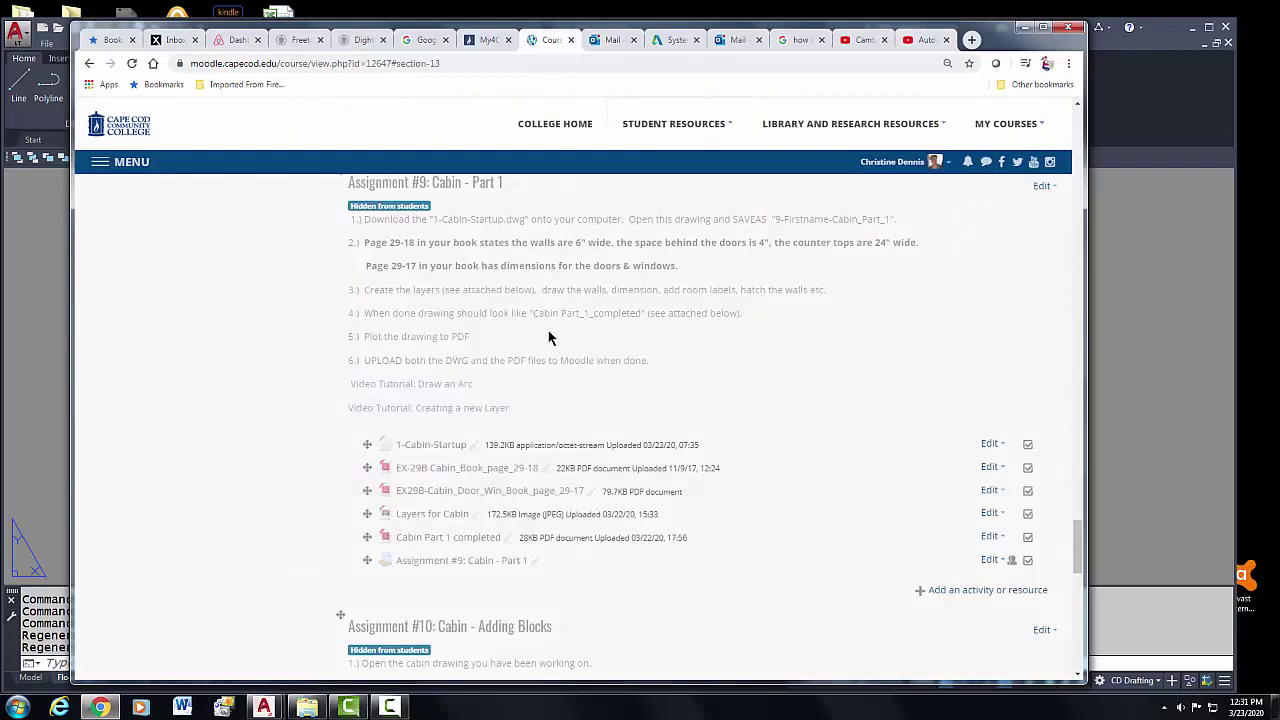
pyautogui.scroll(1, 545, 340)
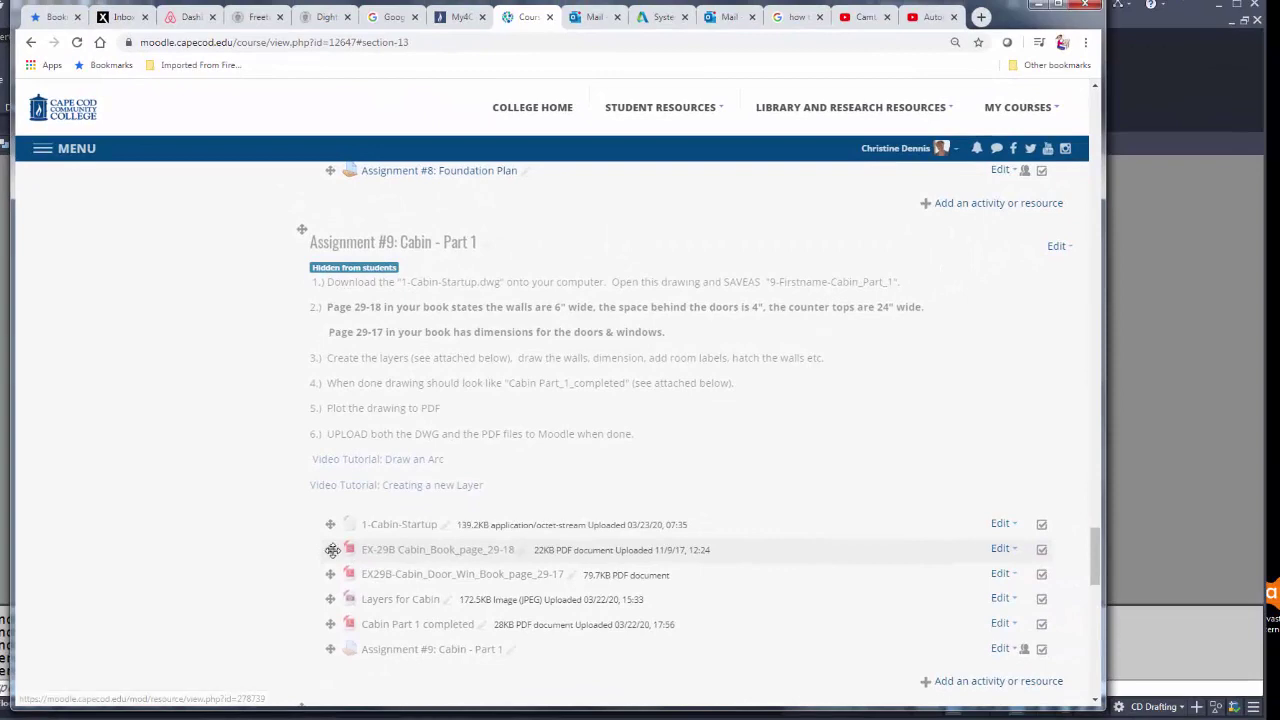
pyautogui.scroll(-2, 345, 475)
pyautogui.scroll(1, 350, 472)
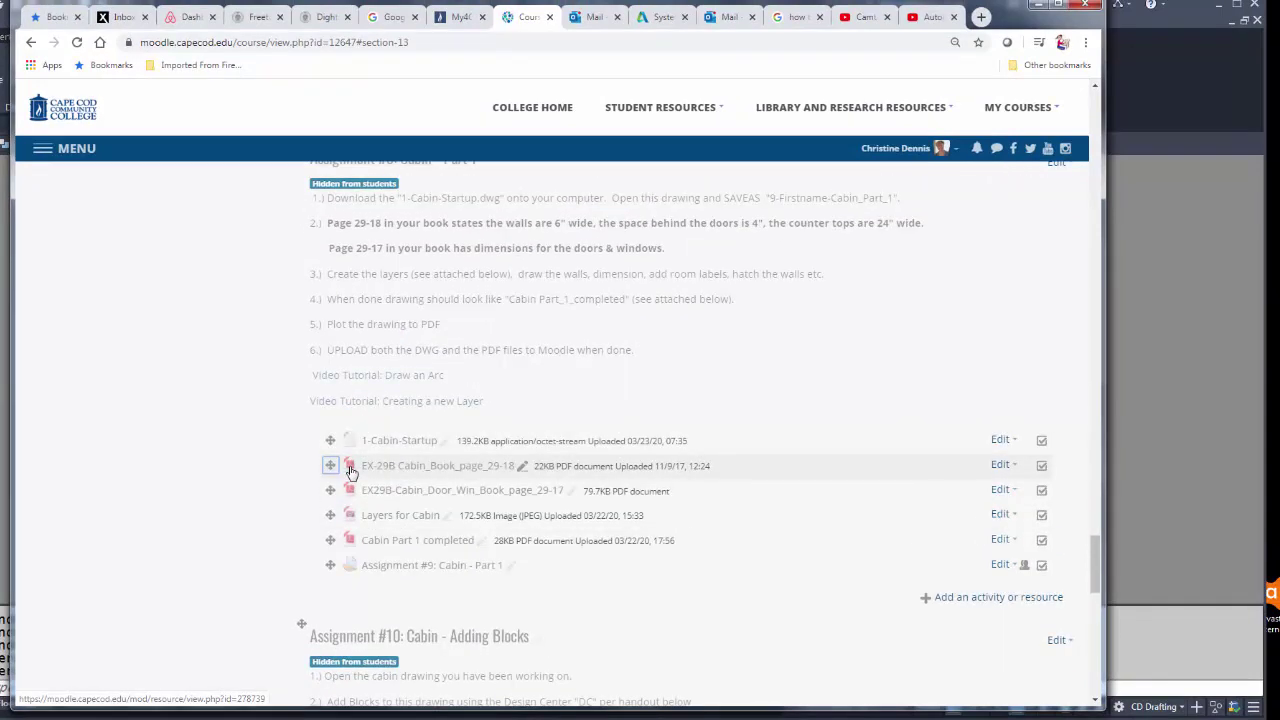
pyautogui.click(350, 467)
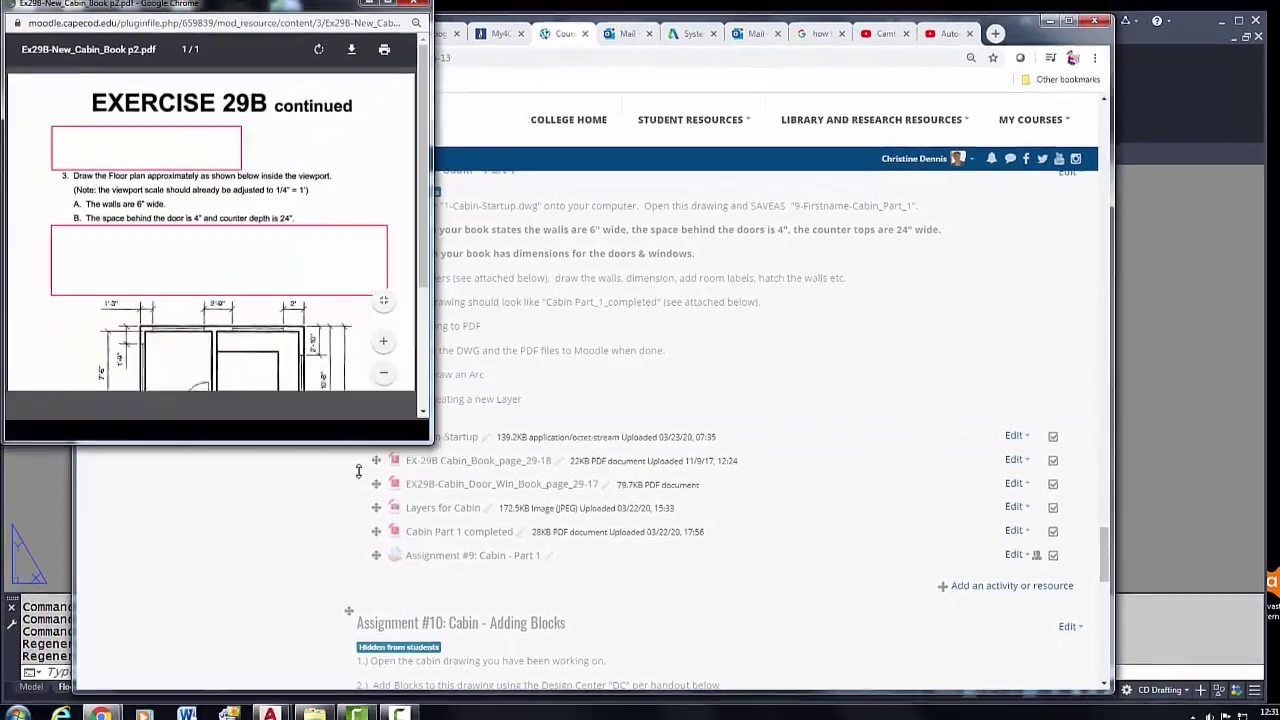
pyautogui.moveTo(358, 470); pyautogui.dragTo(358, 592)
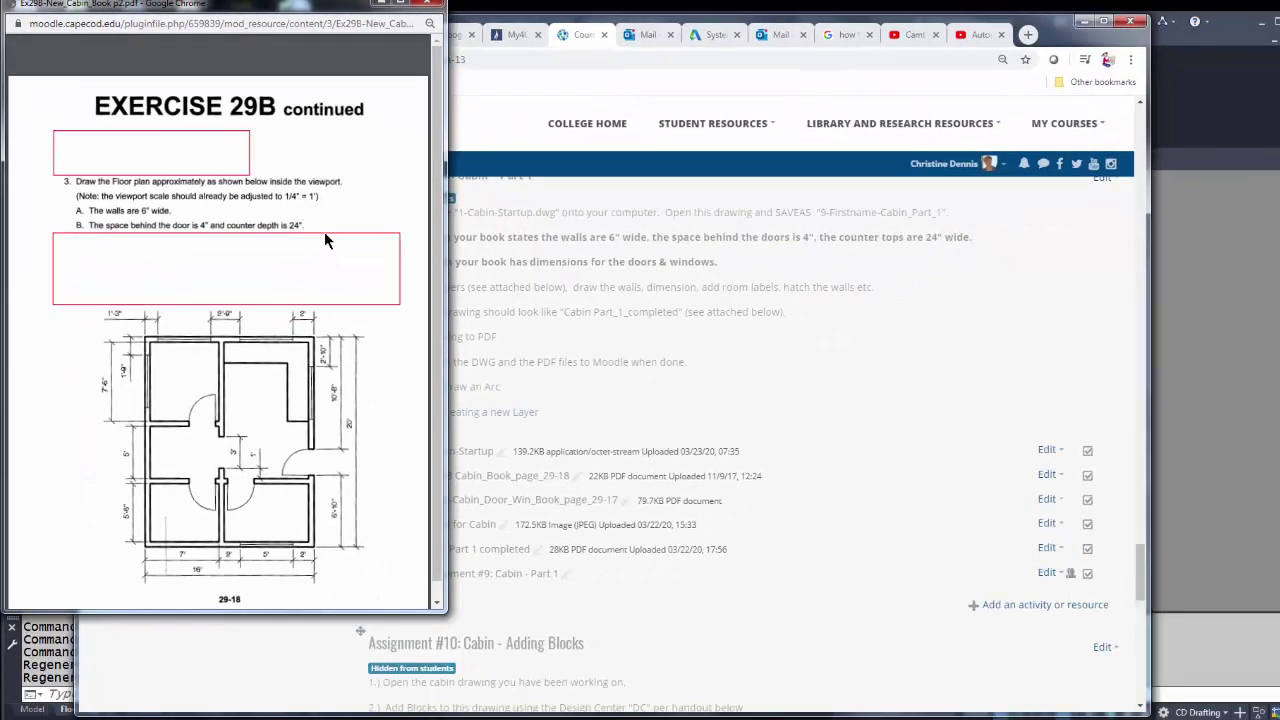
pyautogui.click(427, 4)
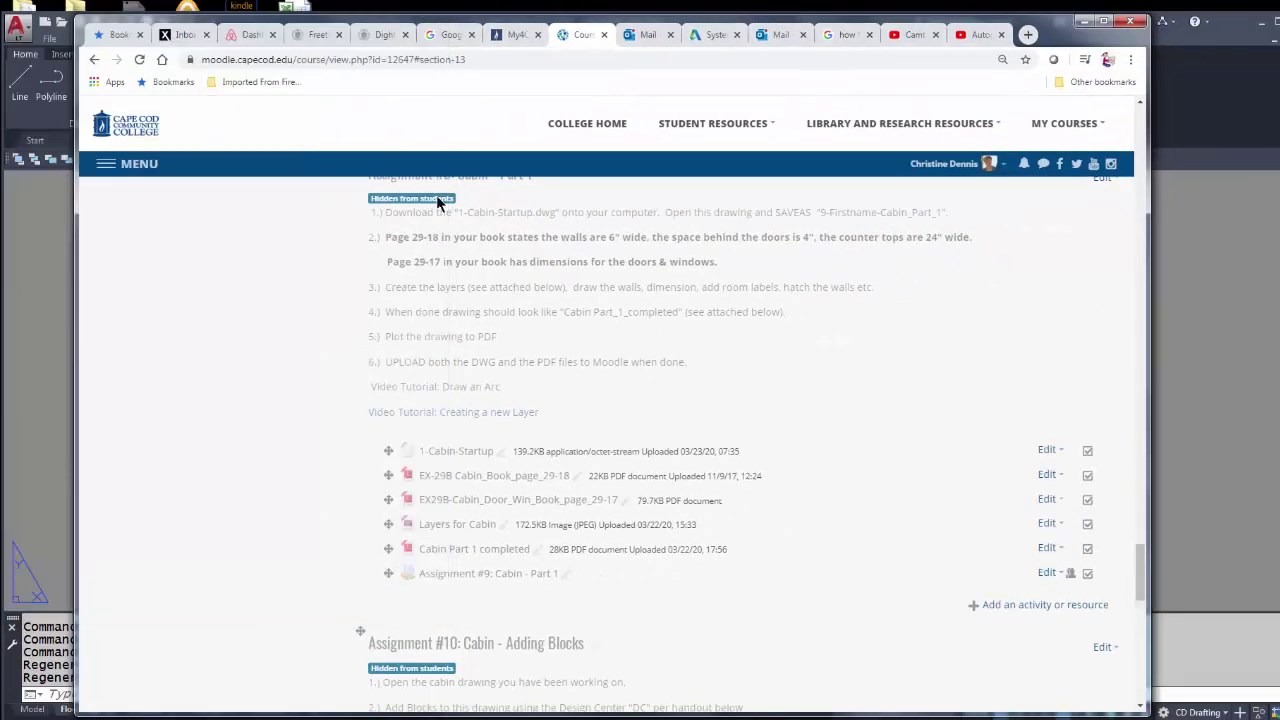
# - View the EX29B-Cabin_Door_Win_Book_page_29-17 handout to read the door and window dimensions
pyautogui.click(410, 502)
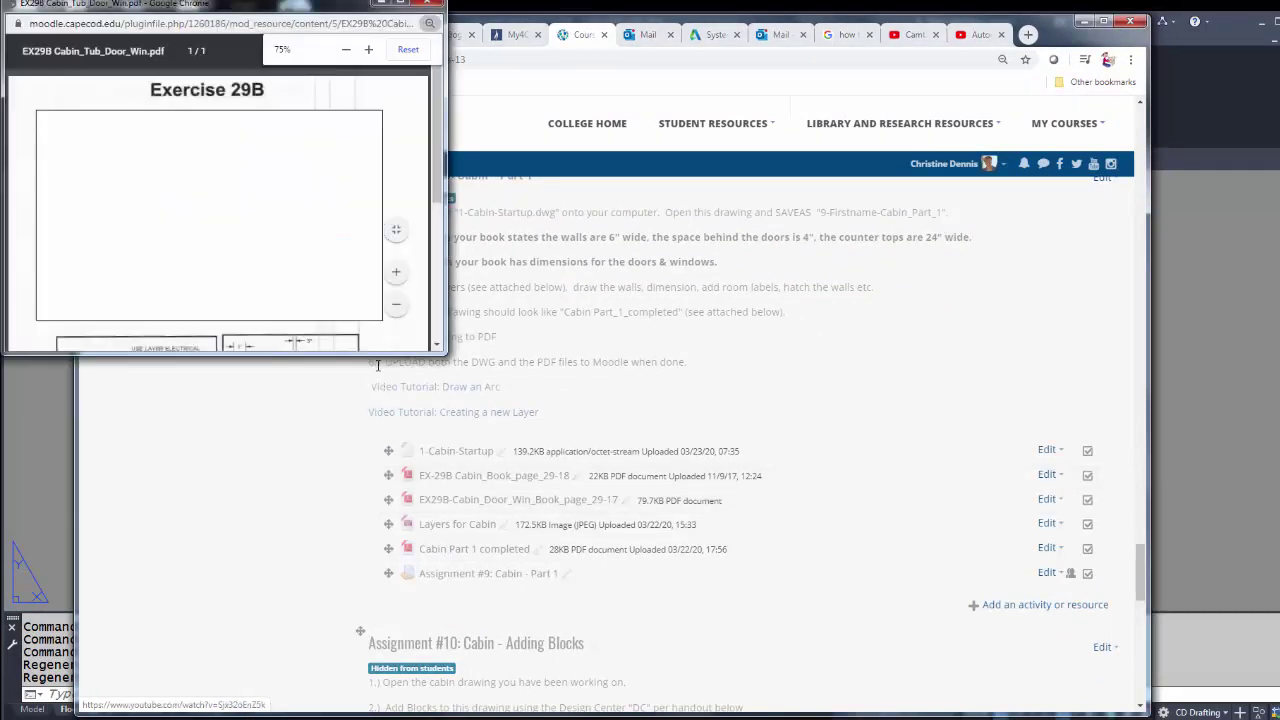
pyautogui.moveTo(377, 352); pyautogui.dragTo(381, 629)
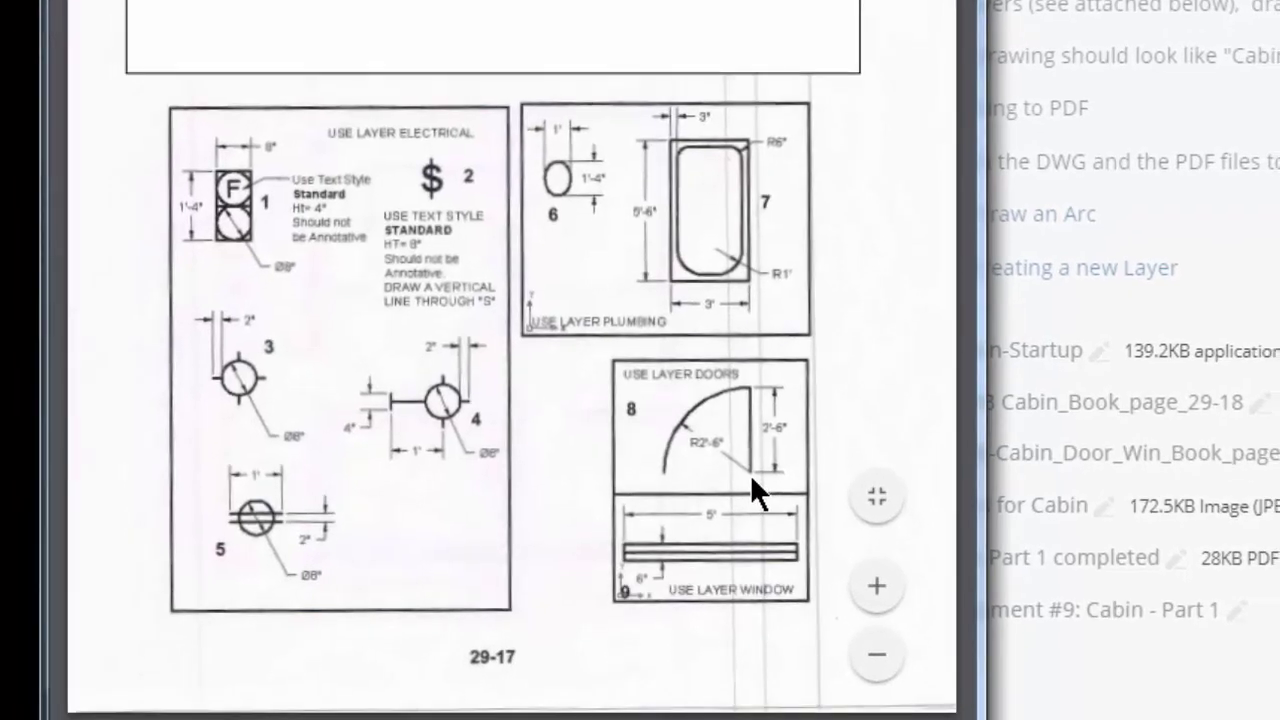
pyautogui.hotkey('alt', 'F4')
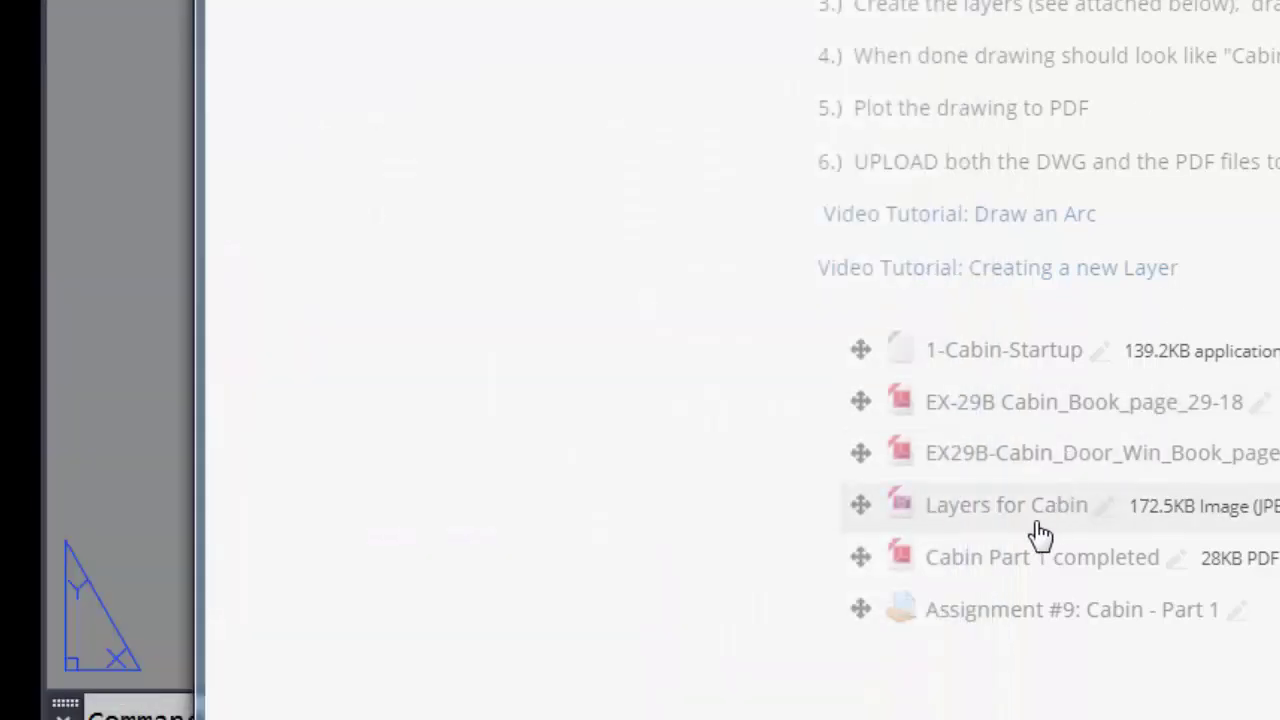
# - View the Layers for Cabin image to examine the layer names, colors, linetypes and lineweights required
pyautogui.click(907, 512)
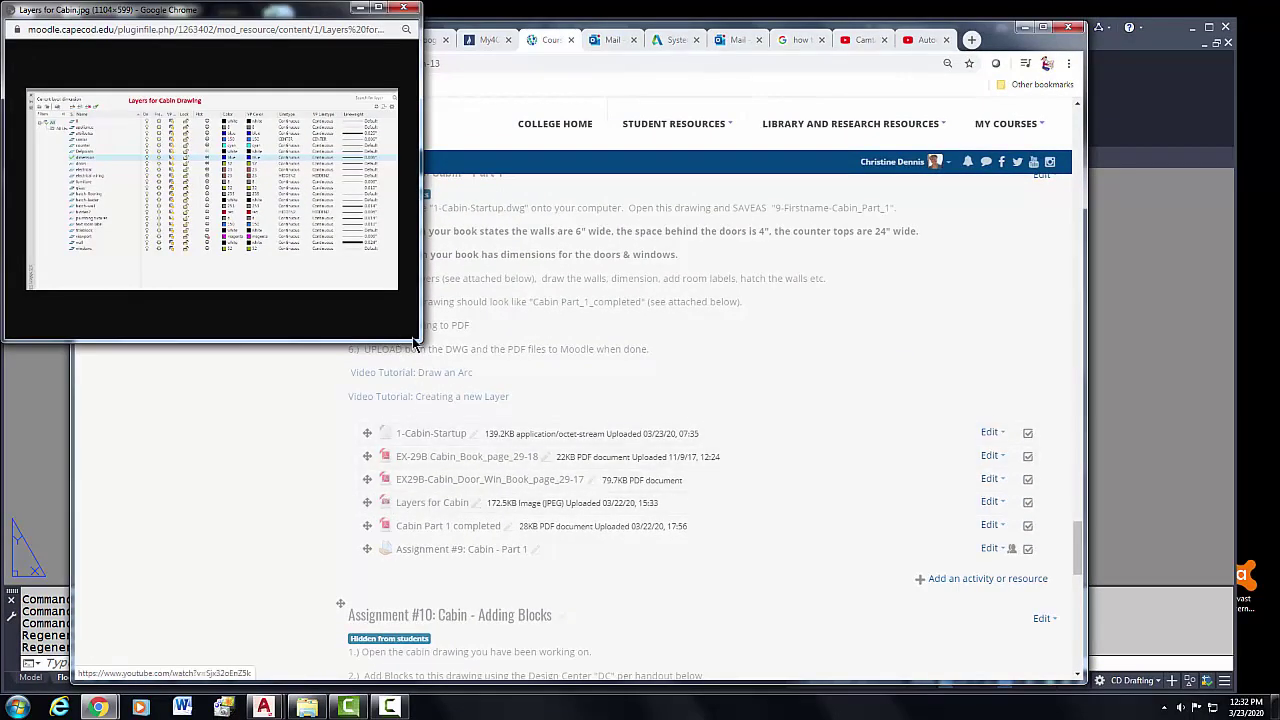
pyautogui.moveTo(419, 341); pyautogui.dragTo(560, 440)
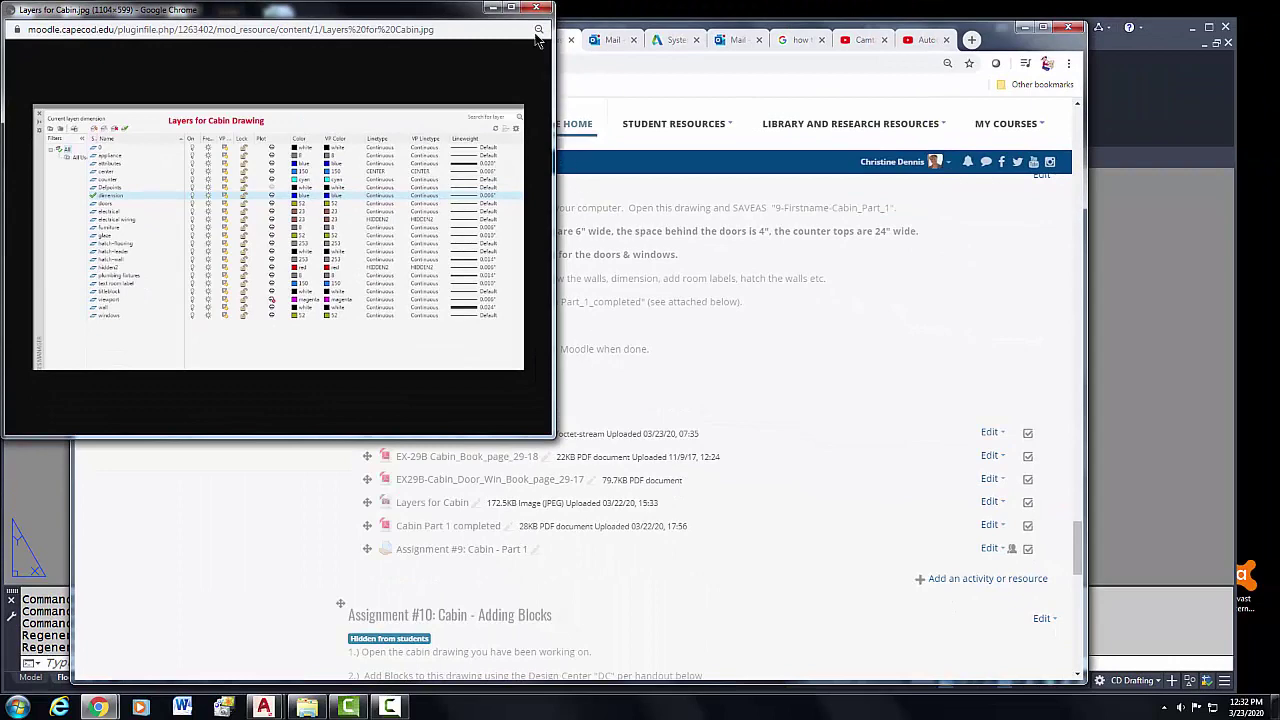
pyautogui.click(536, 8)
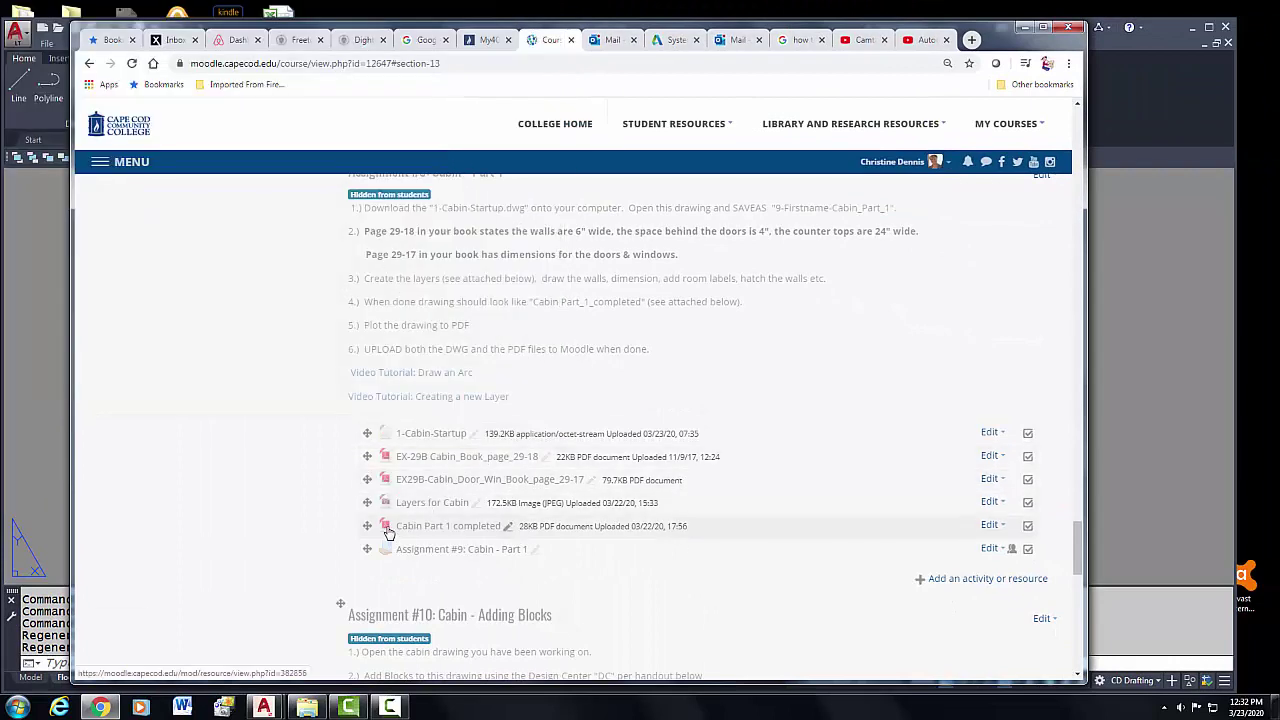
# - View the Cabin Part 1 completed PDF, enlarging its window to examine the whole finished sheet
pyautogui.click(390, 528)
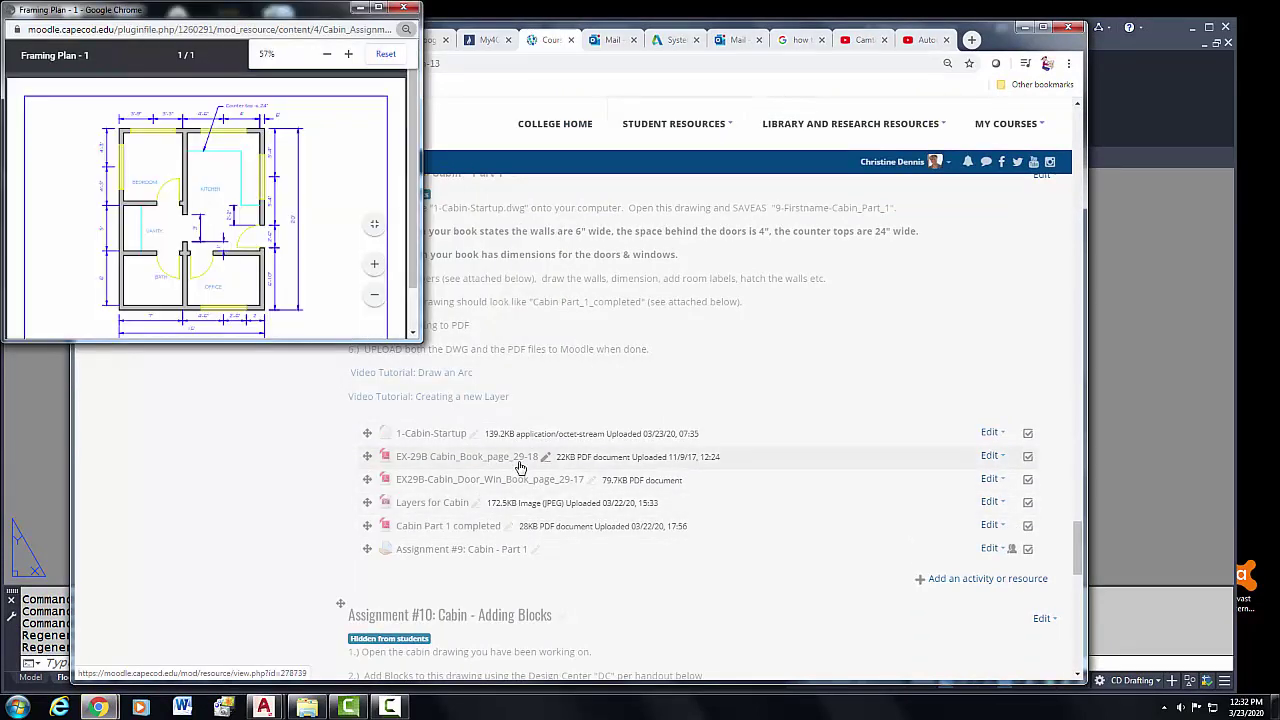
pyautogui.moveTo(423, 341); pyautogui.dragTo(471, 382)
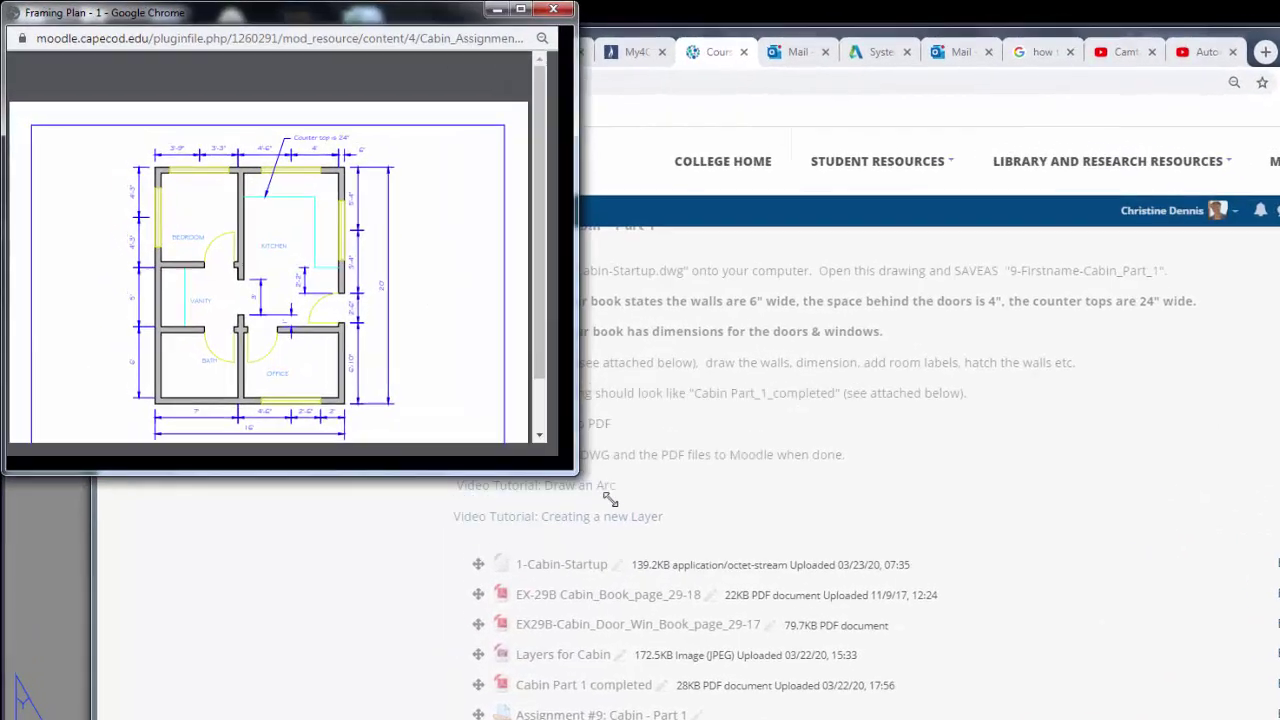
pyautogui.moveTo(610, 498); pyautogui.dragTo(692, 557)
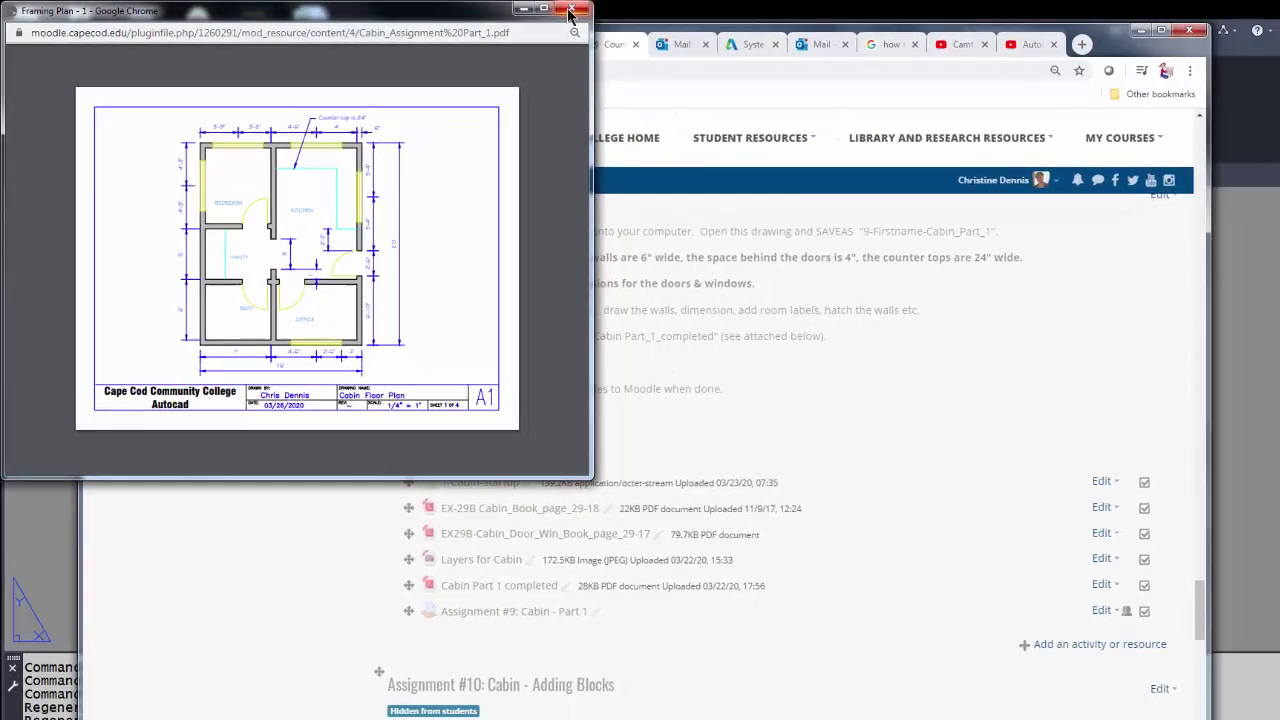
pyautogui.click(804, 11)
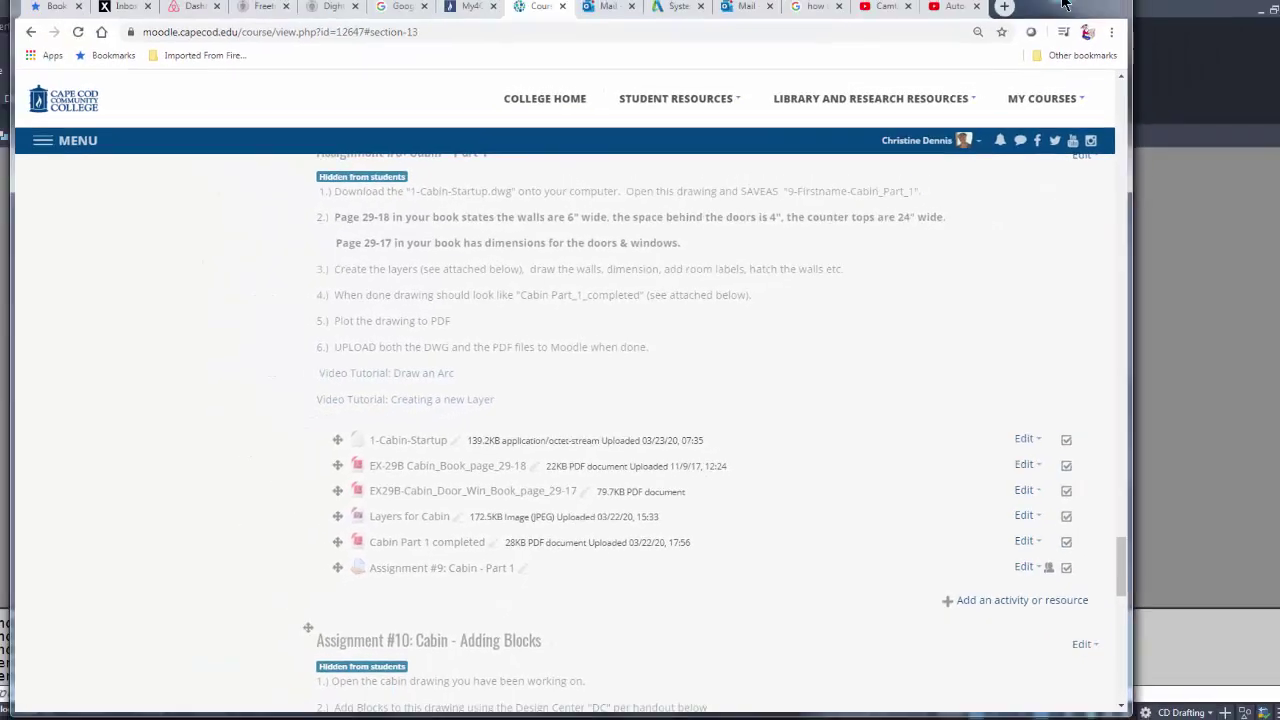
# - Switch to AutoCAD and inspect the 1-Cabin-Startup drawing's Floor Plan - 1 layout, model space and layer list
pyautogui.click(1064, 5)
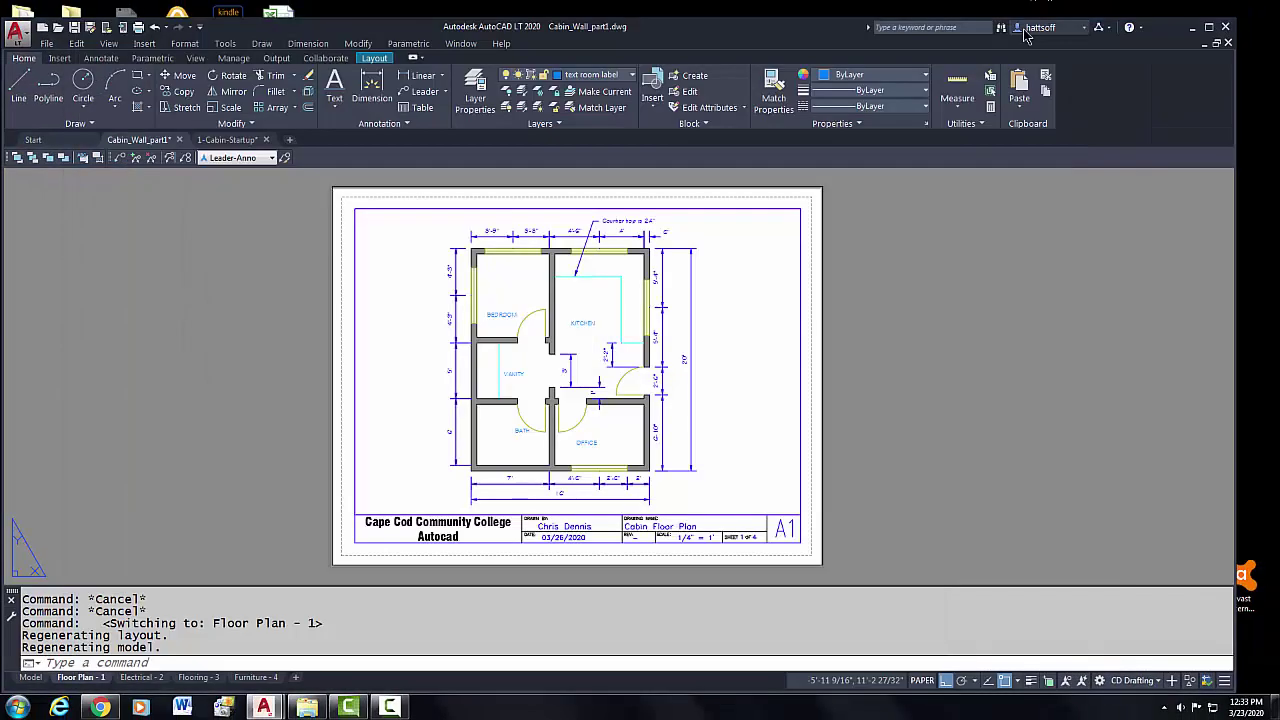
pyautogui.click(228, 140)
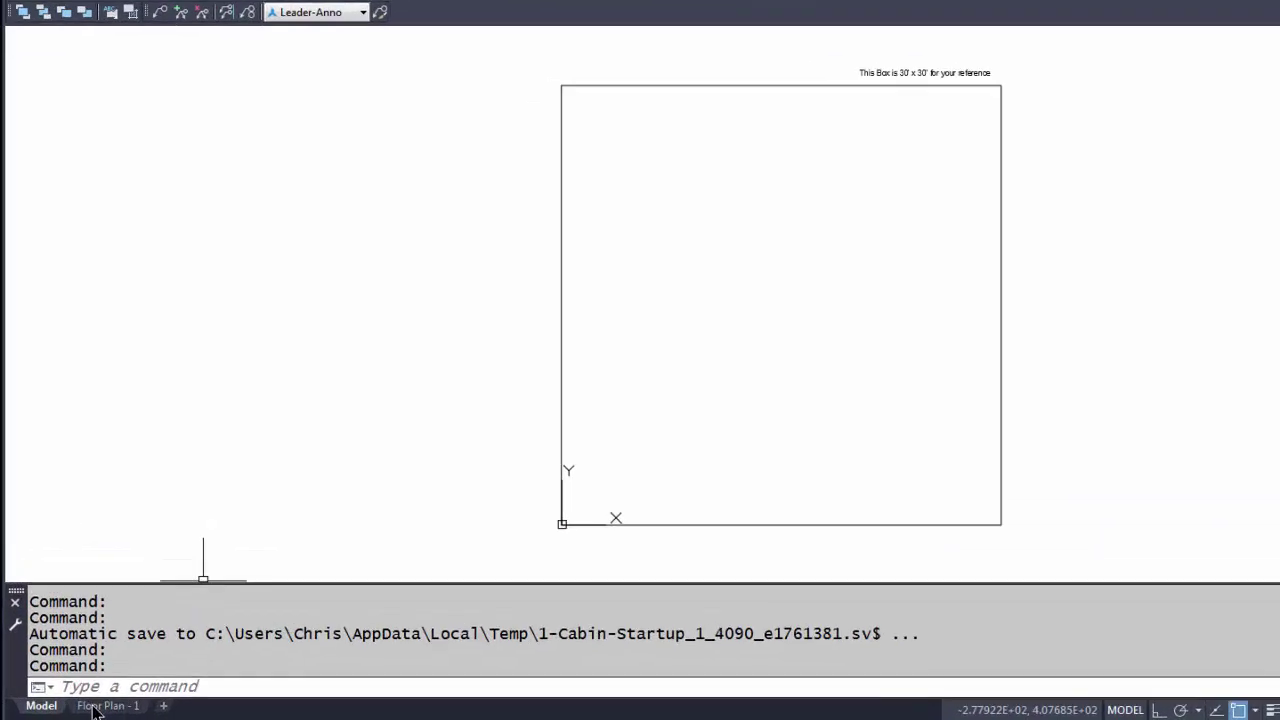
pyautogui.moveTo(77, 711)
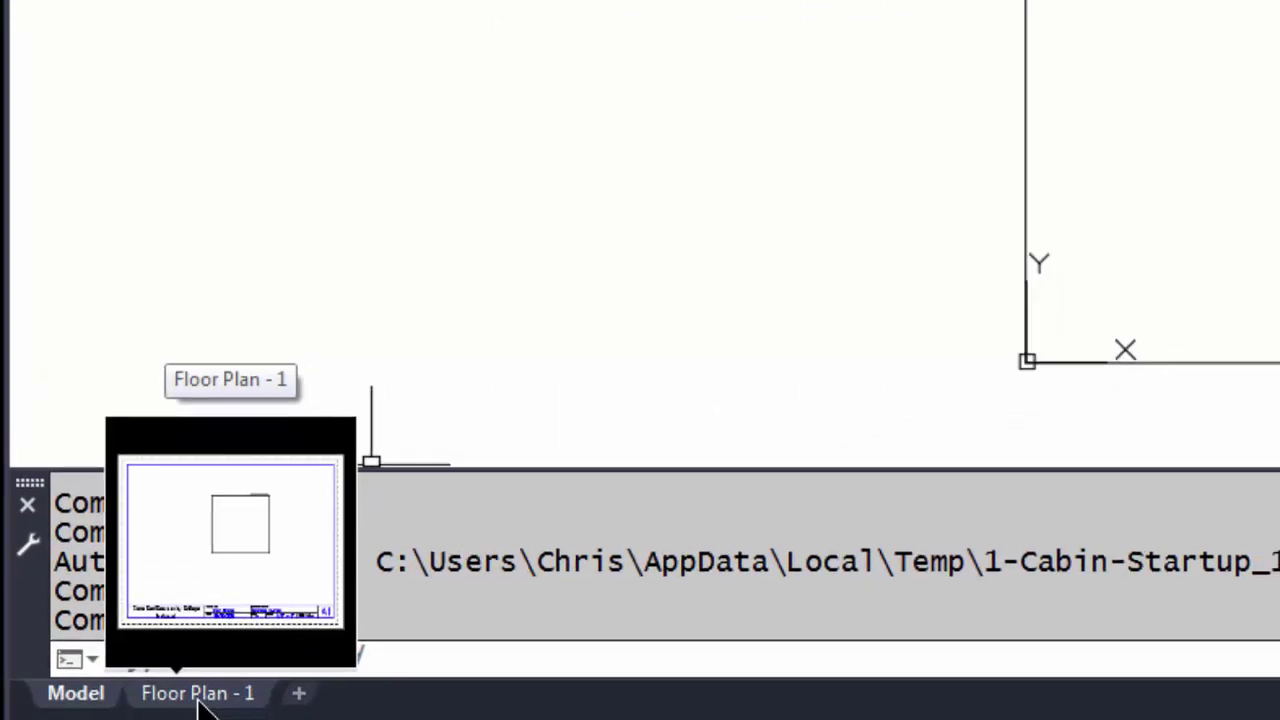
pyautogui.click(205, 698)
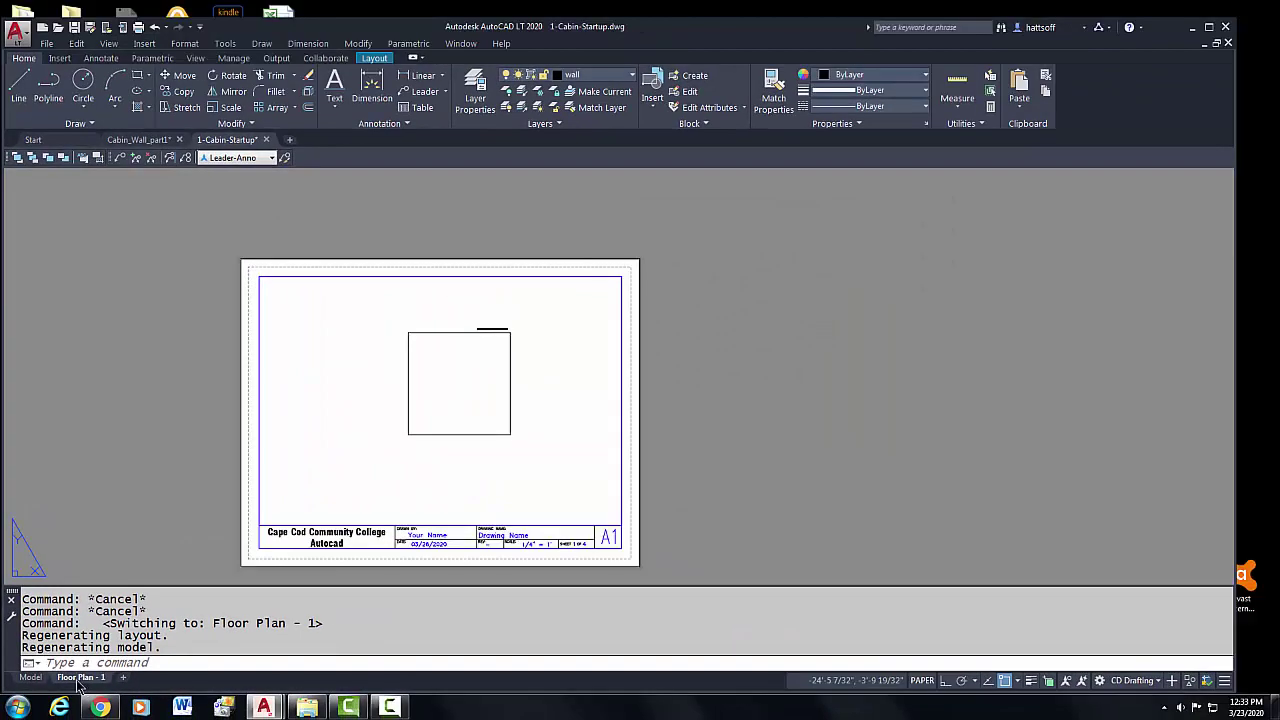
pyautogui.moveTo(34, 681)
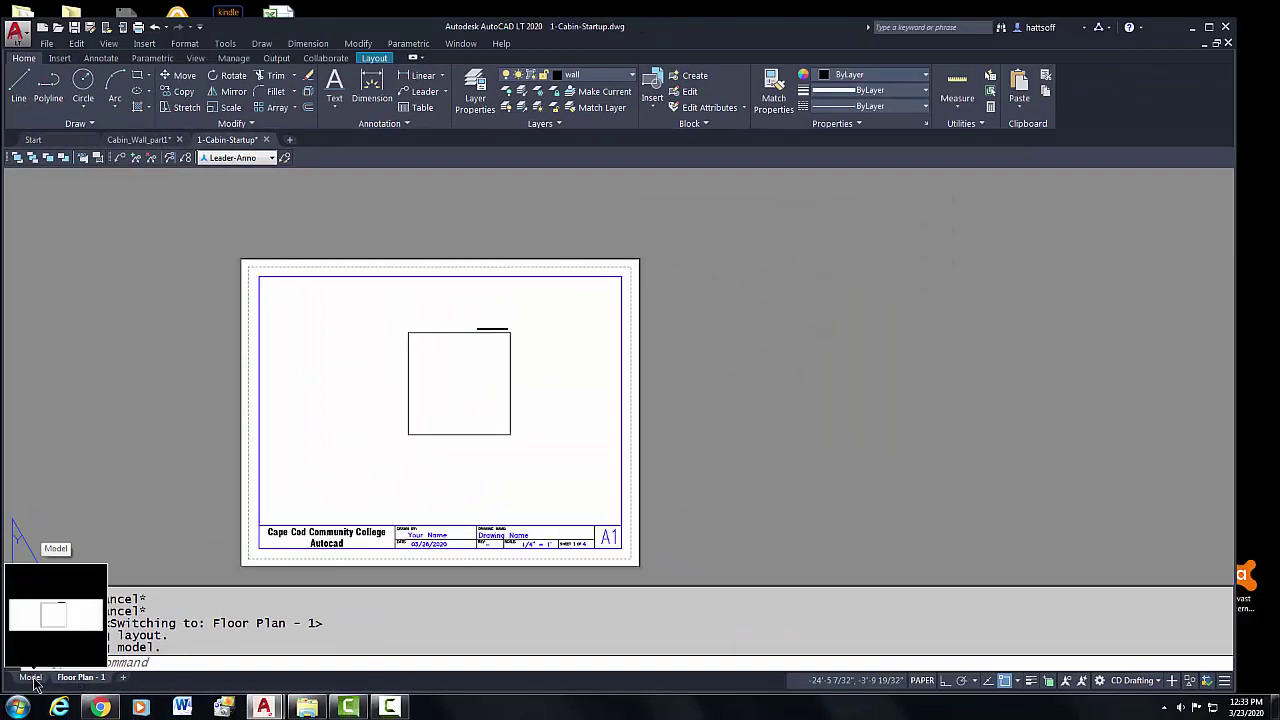
pyautogui.click(31, 678)
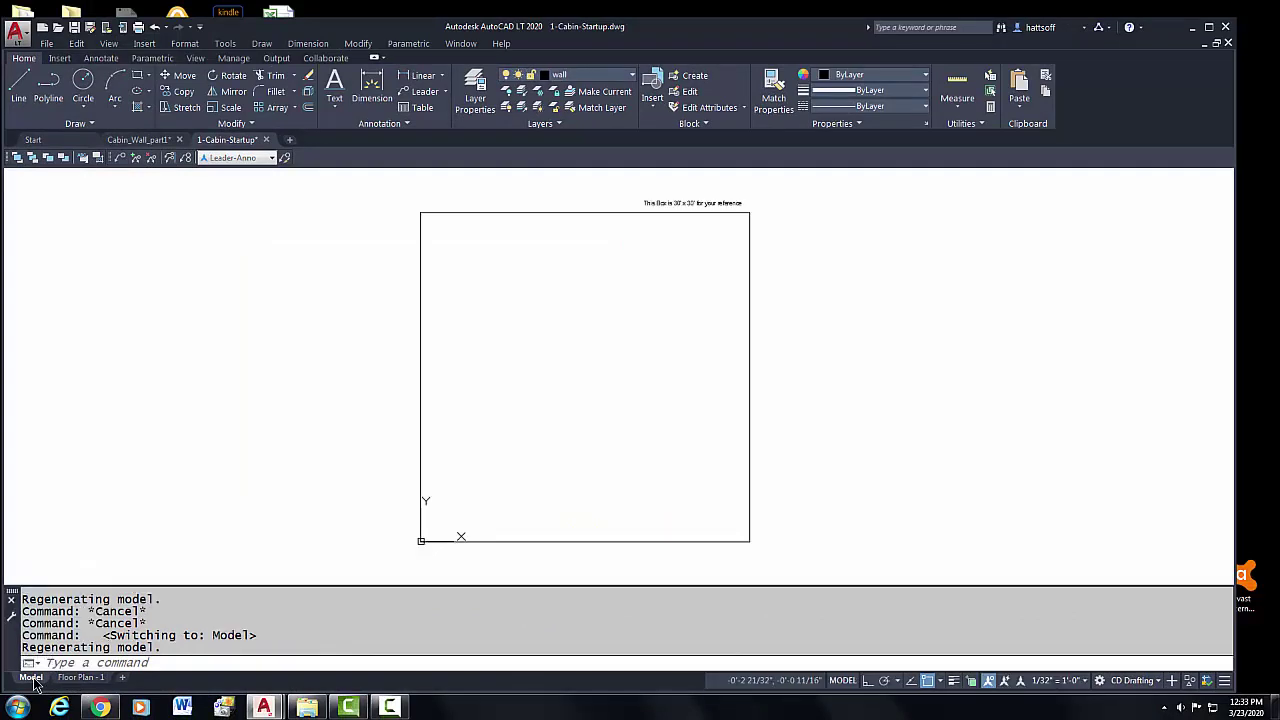
pyautogui.click(487, 105)
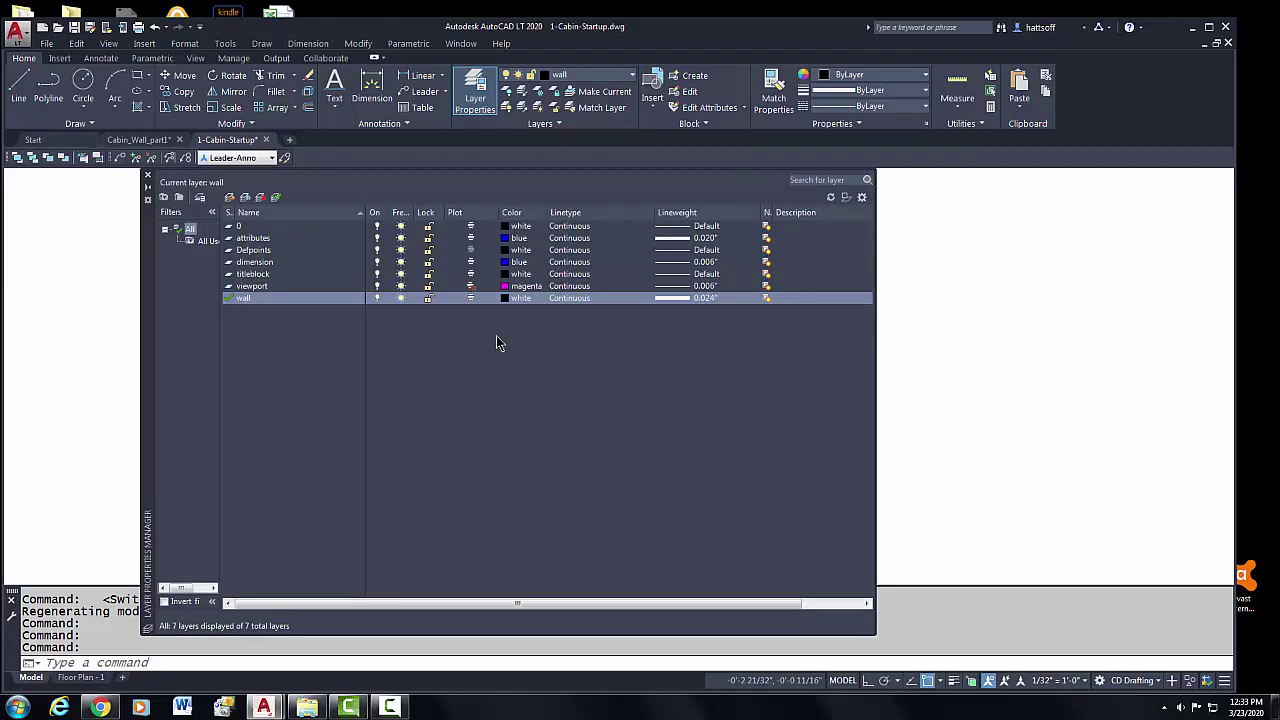
pyautogui.click(148, 176)
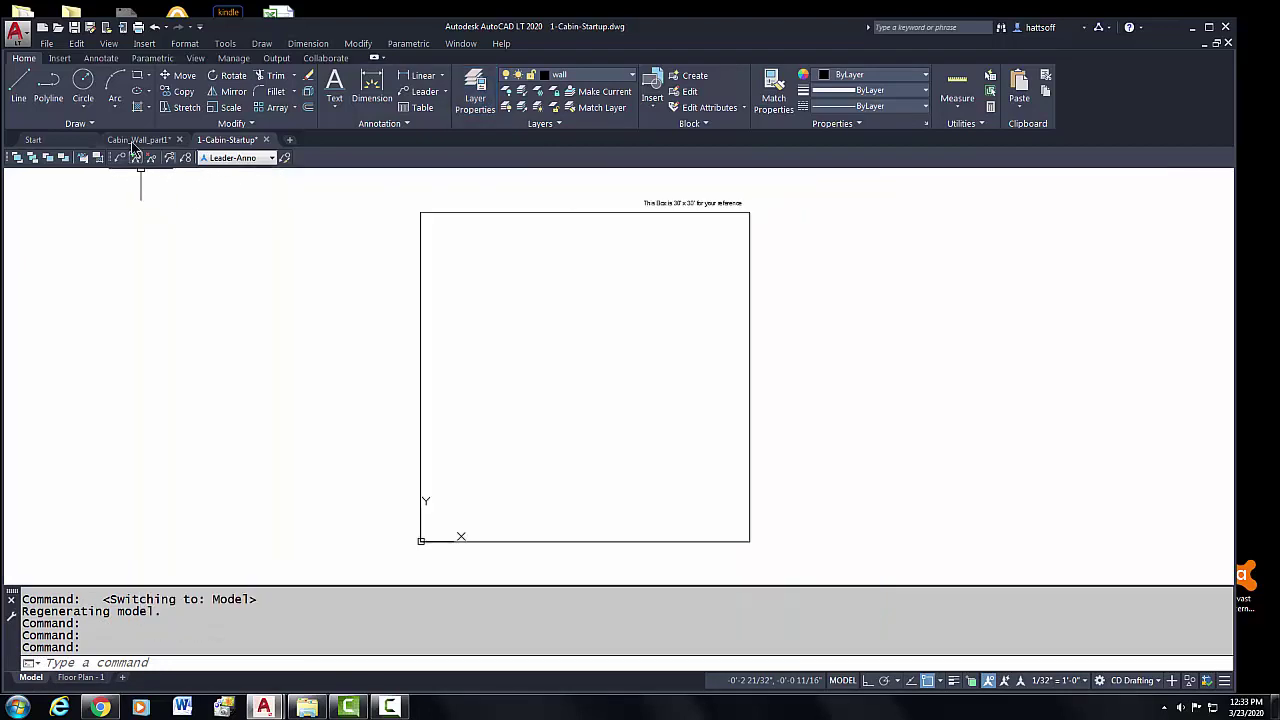
# - Go to model space in the Cabin_Wall_part1 drawing and make the wall layer current
pyautogui.click(131, 141)
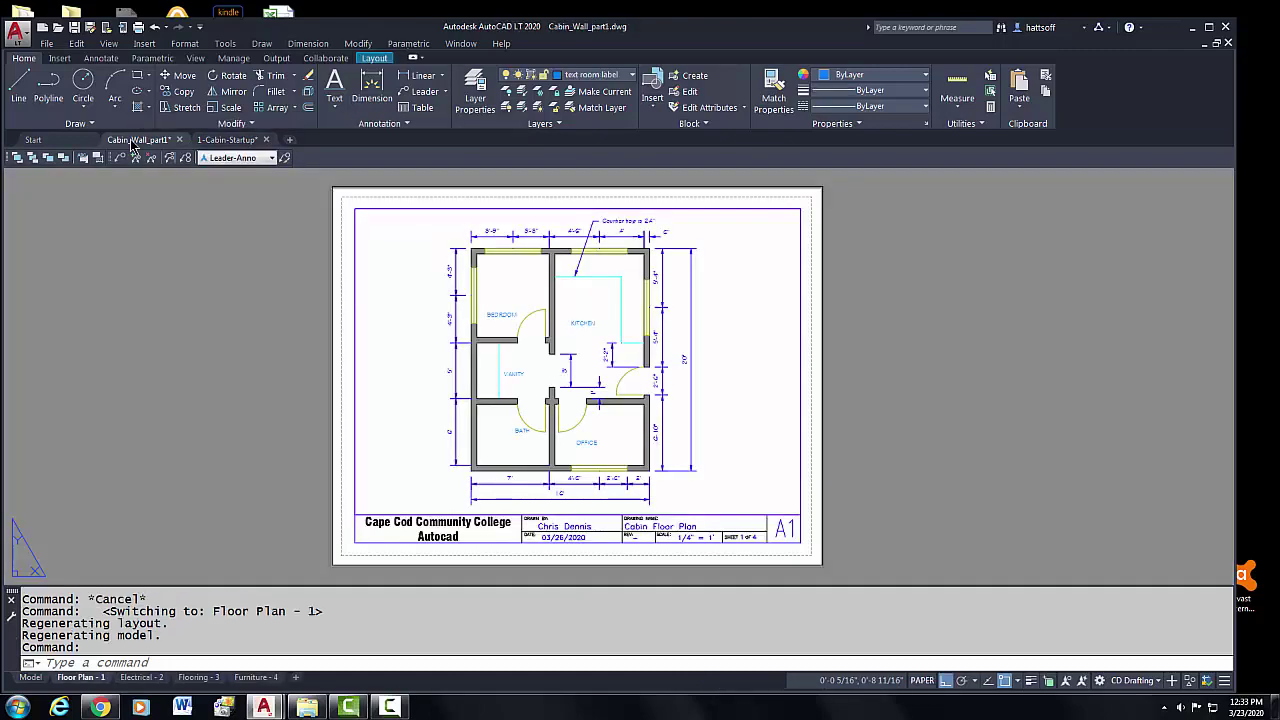
pyautogui.click(33, 680)
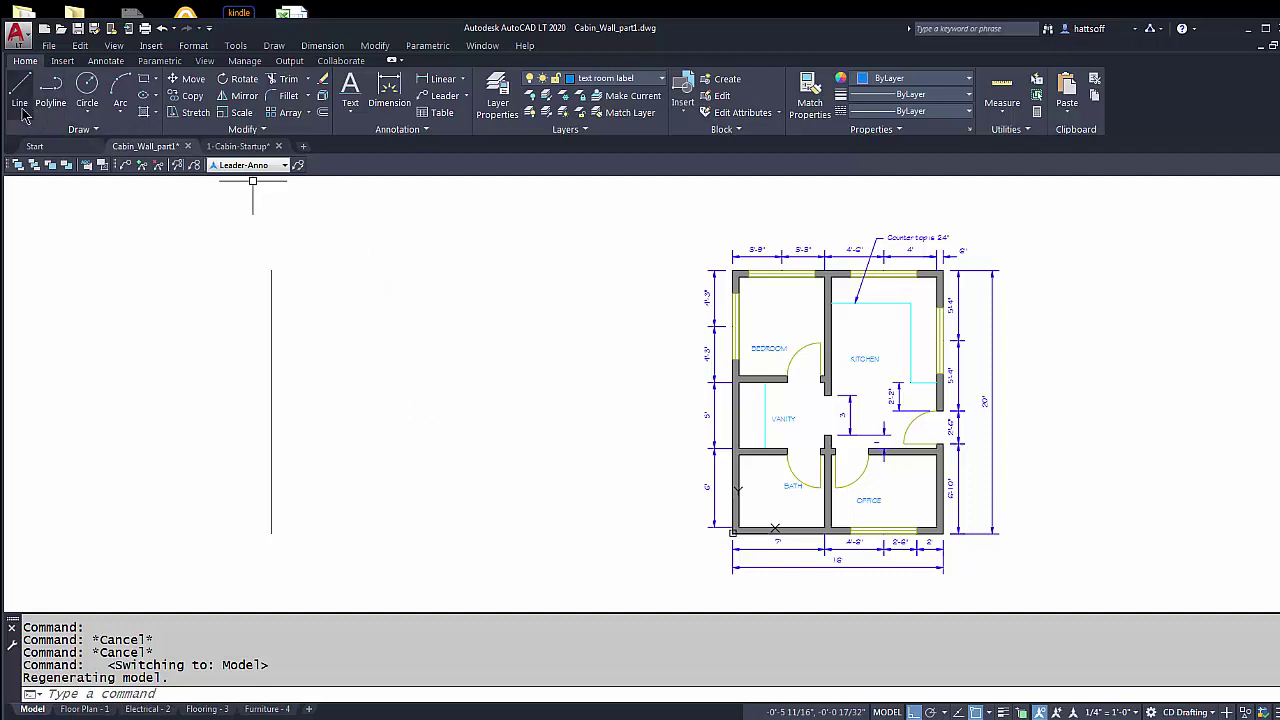
pyautogui.click(655, 80)
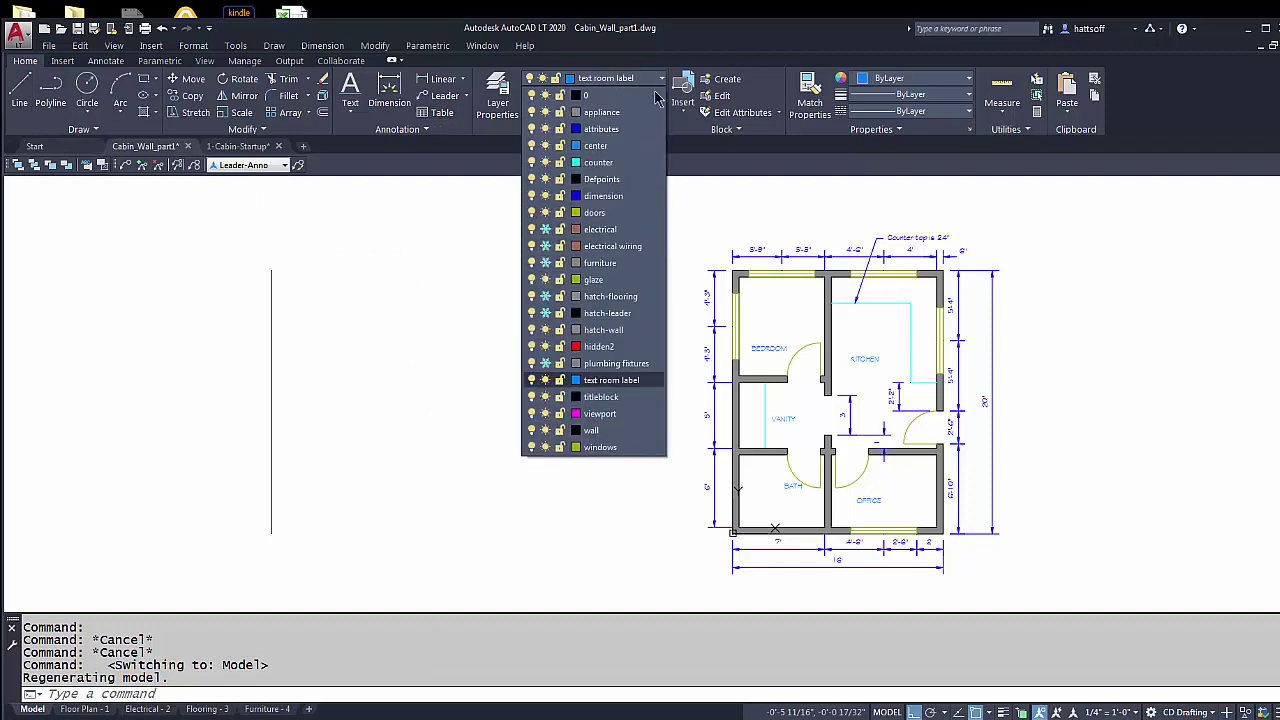
pyautogui.click(611, 432)
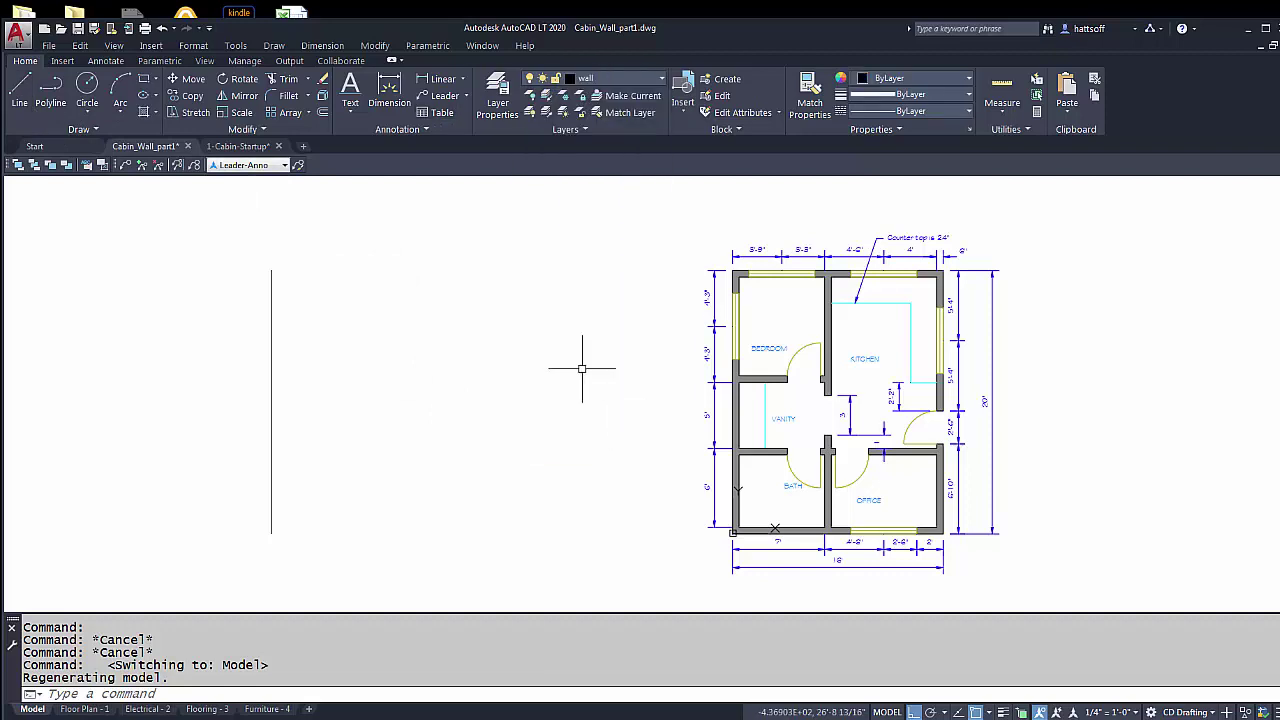
# - Complete the cabin's outer wall rectangle from the upper end of the existing vertical line with 16', 20' and 16' line segments
pyautogui.click(20, 100)
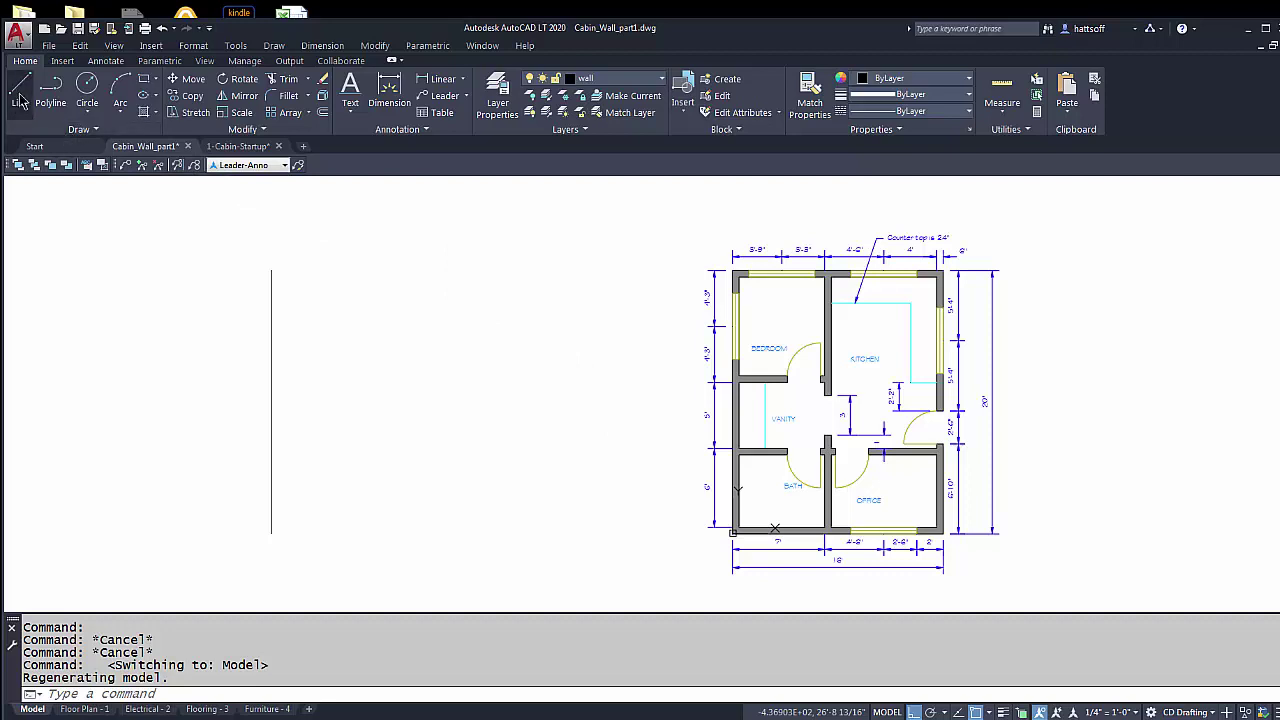
pyautogui.click(271, 269)
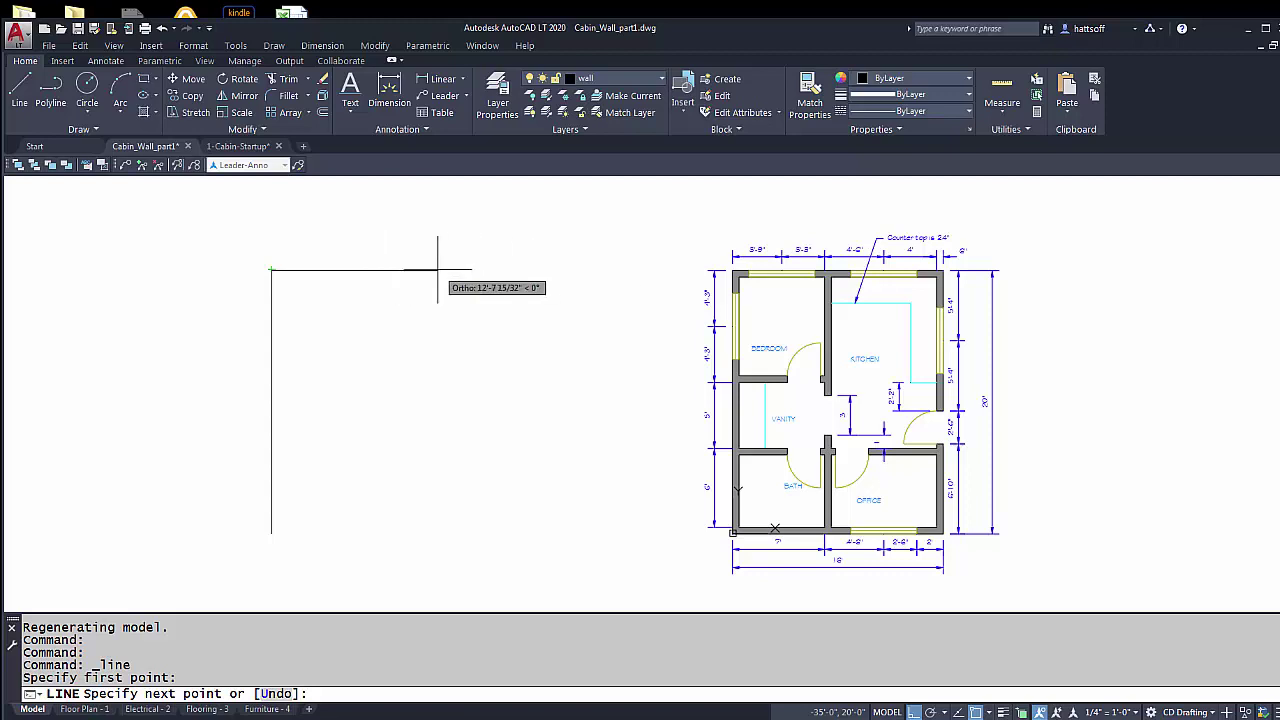
pyautogui.write("16'")
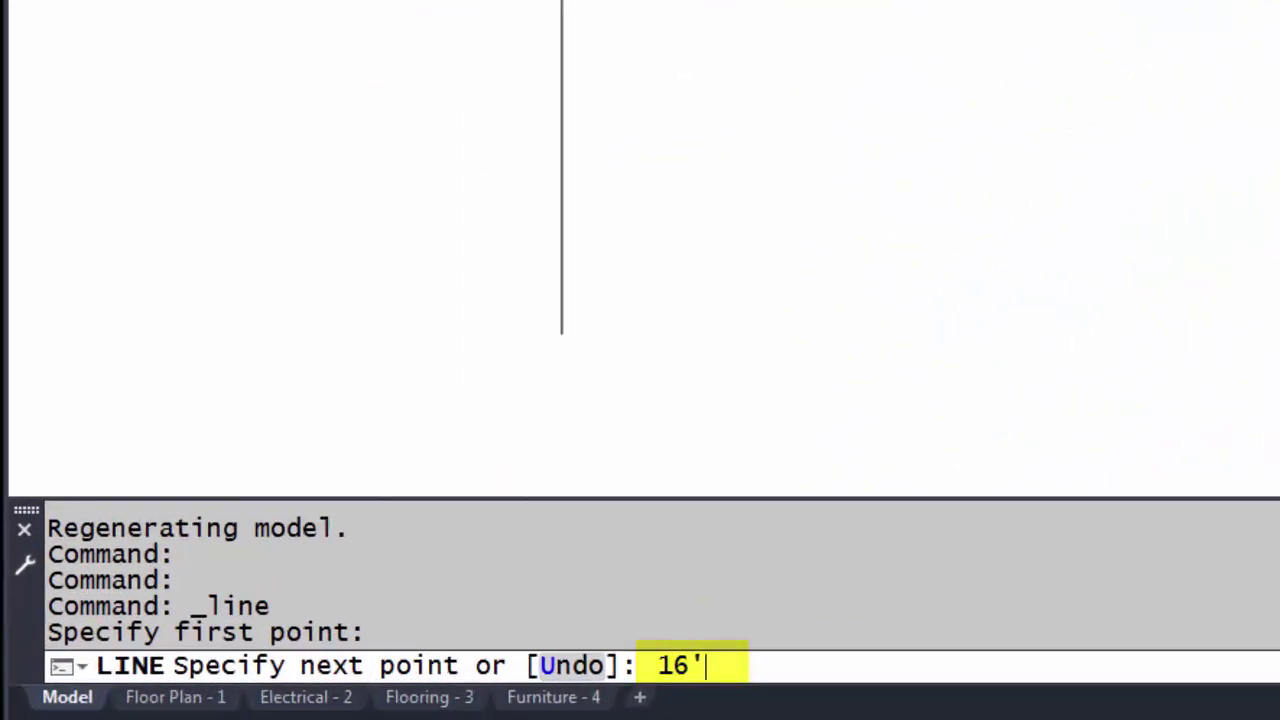
pyautogui.press('Return')
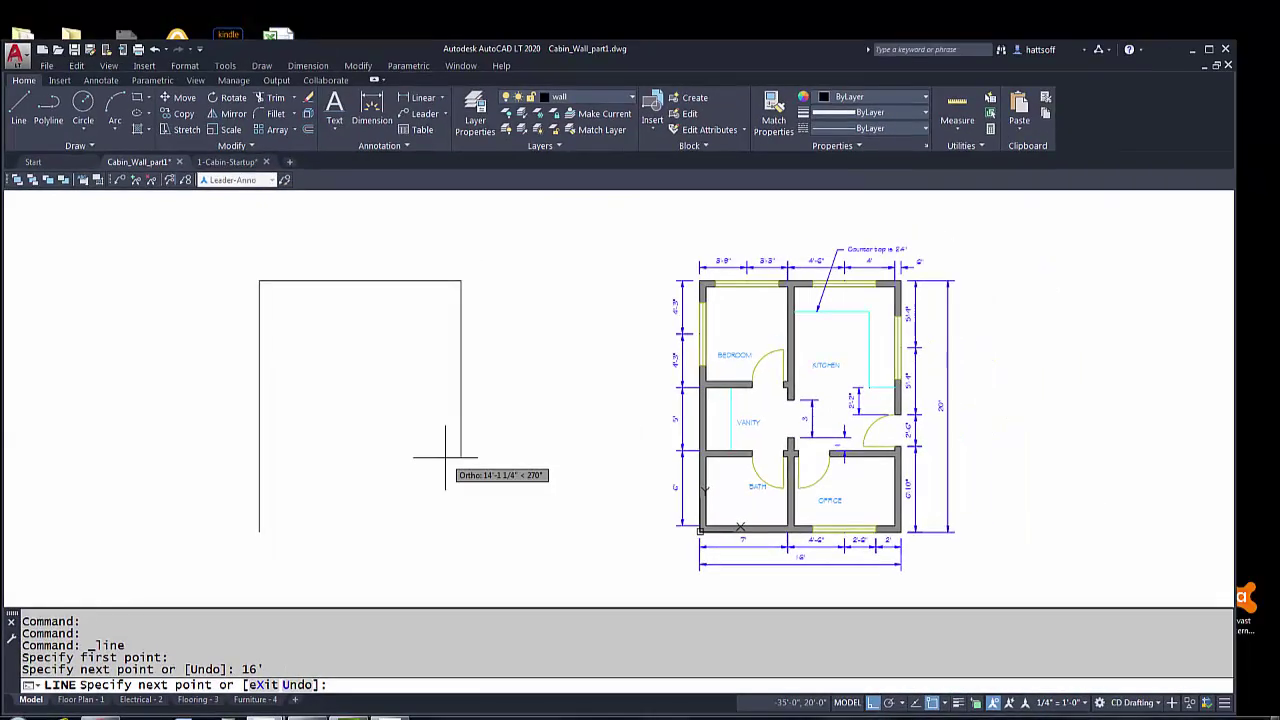
pyautogui.write("20'")
pyautogui.press('Return')
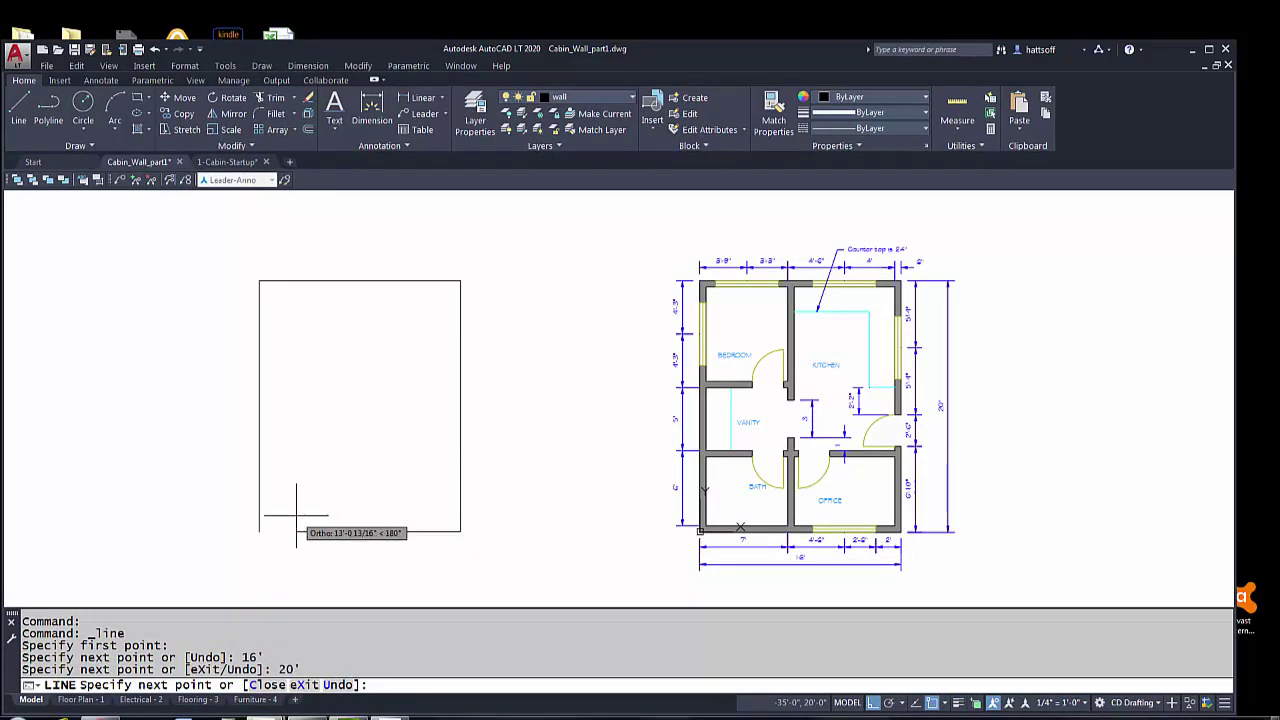
pyautogui.write("16'")
pyautogui.press('Return')
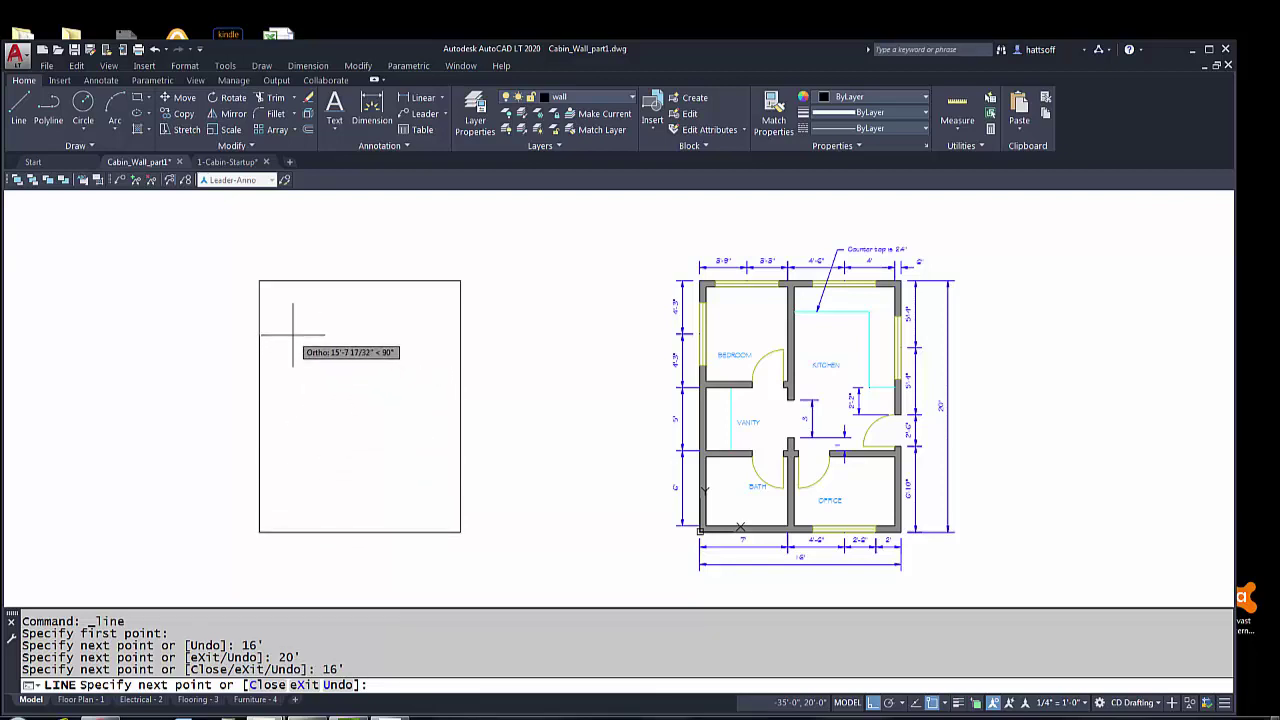
pyautogui.press('Return')
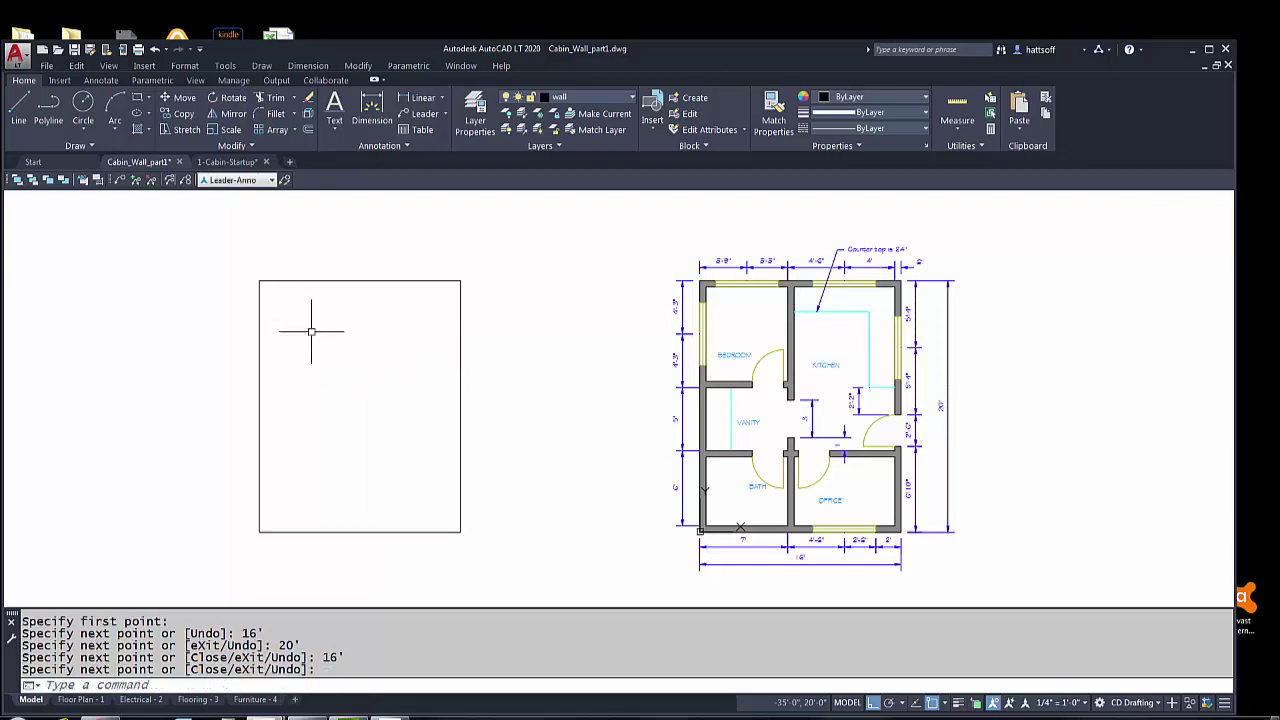
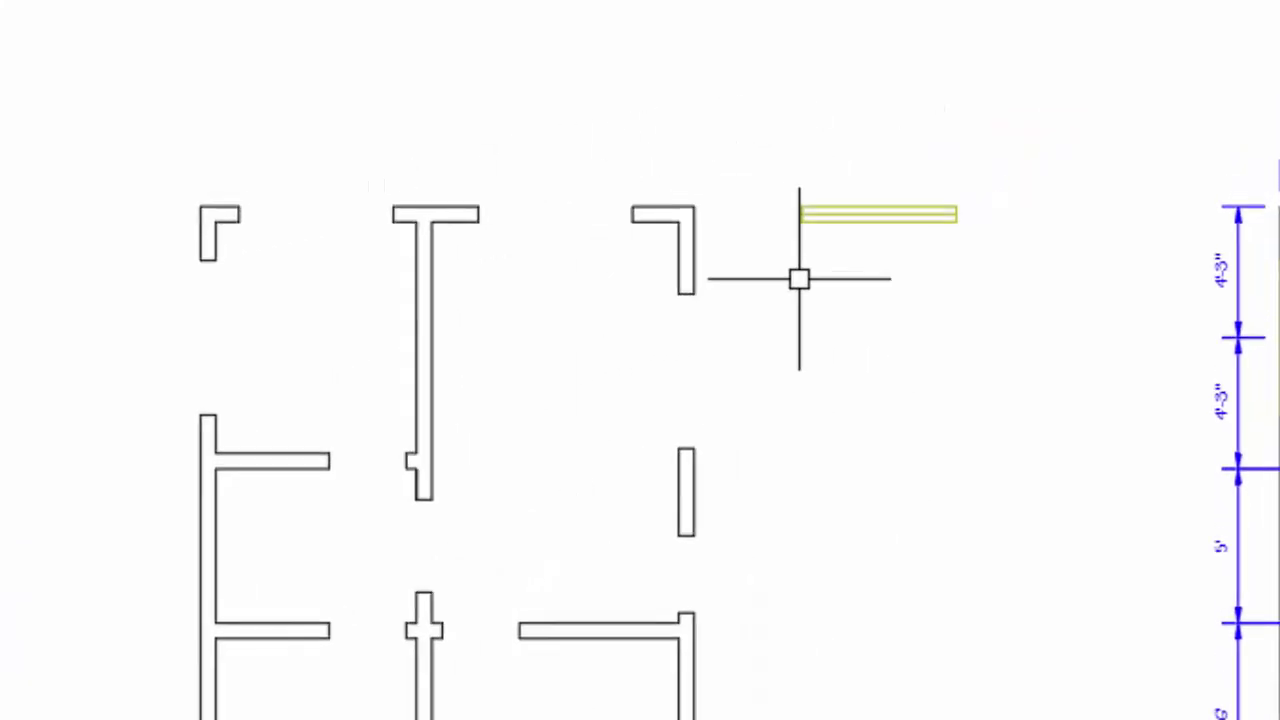
# - Copy the detached window from its upper-left endpoint into the bedroom and kitchen openings in the upper exterior wall, with ortho off
pyautogui.click(748, 171)
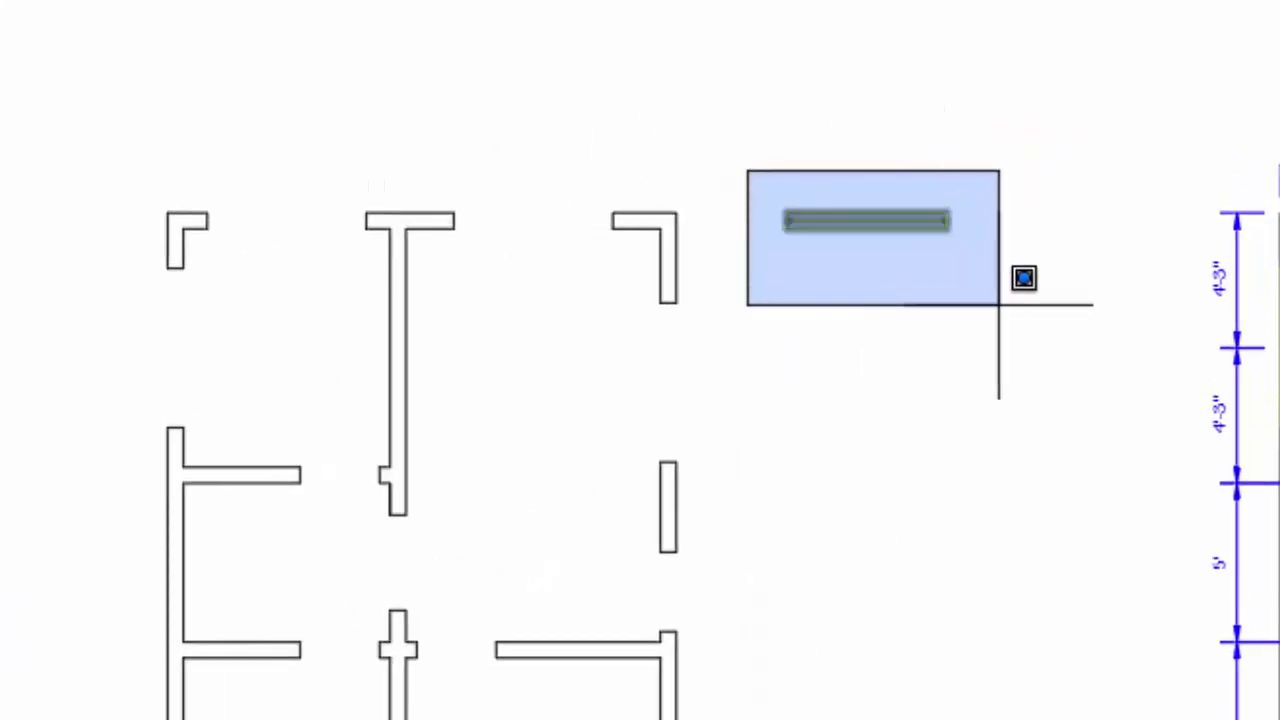
pyautogui.click(998, 305)
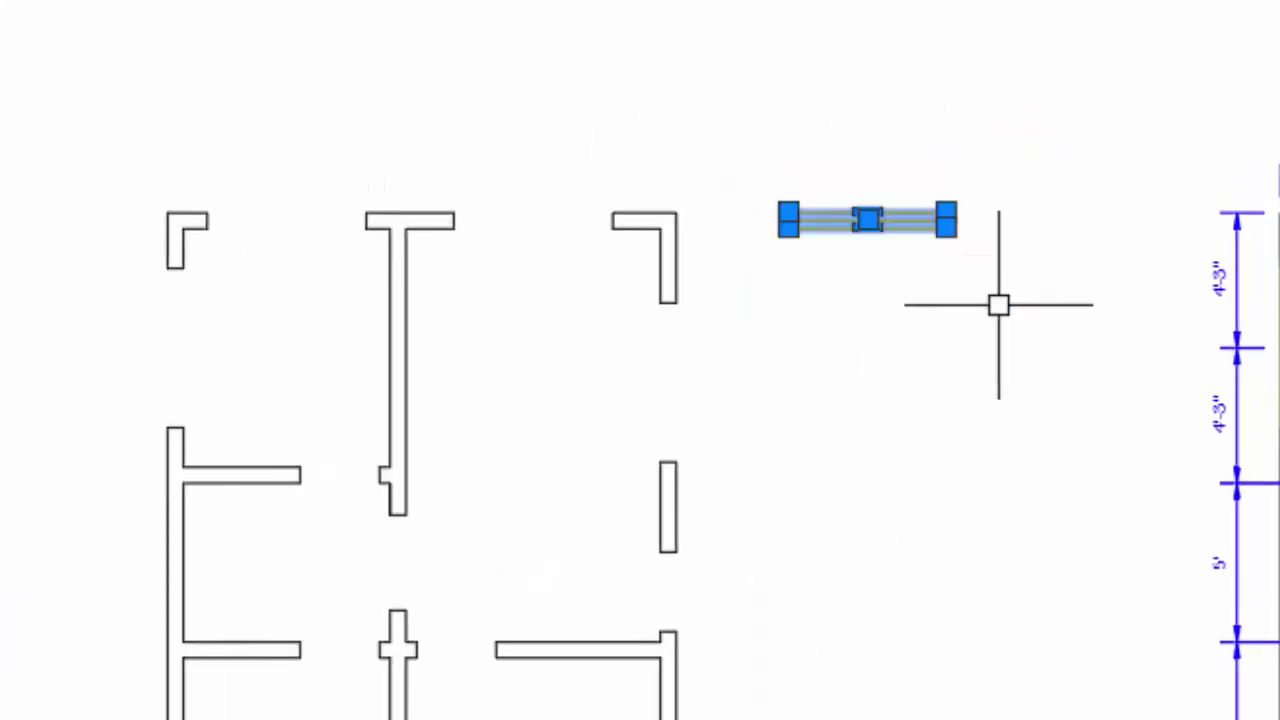
pyautogui.rightClick(823, 333)
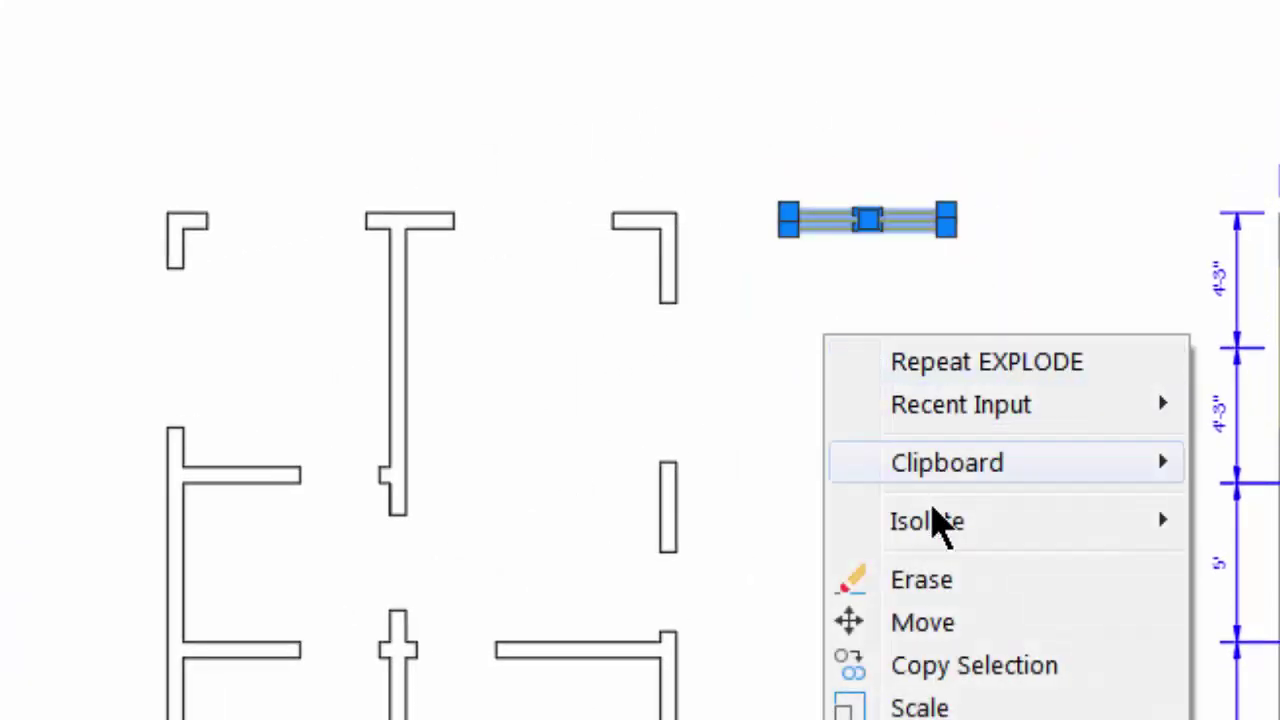
pyautogui.click(945, 667)
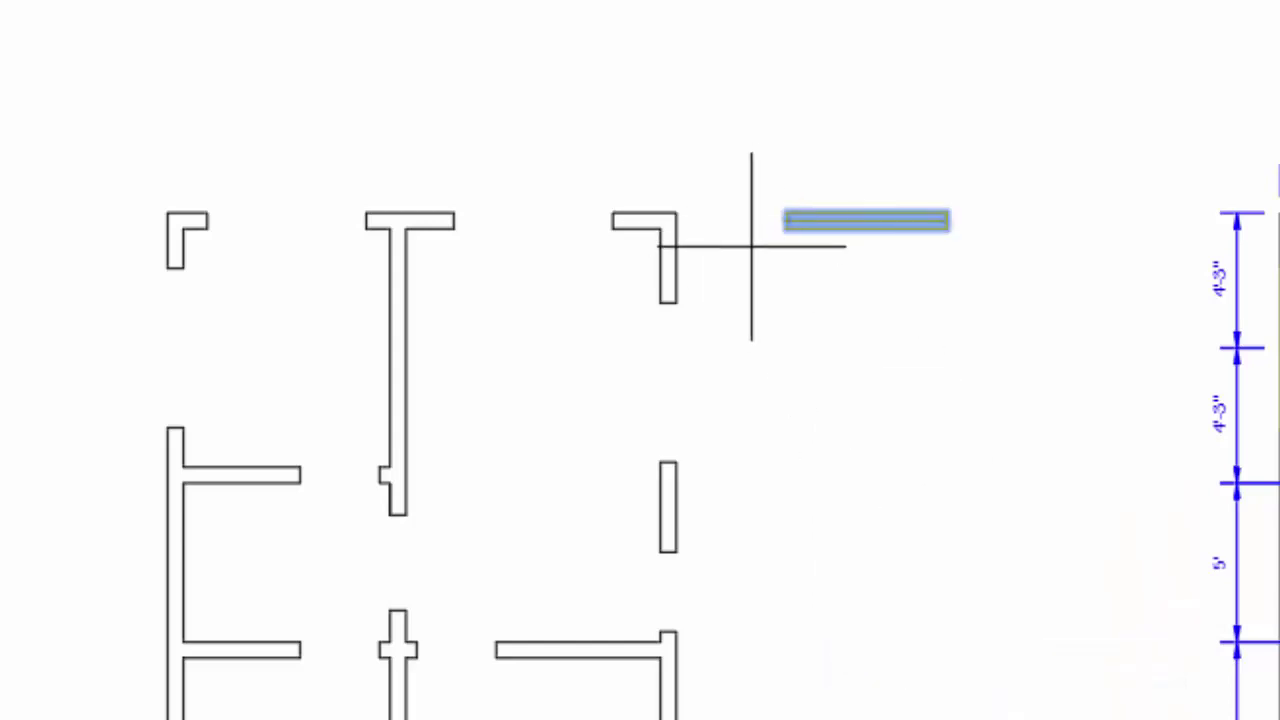
pyautogui.scroll(4, 775, 242)
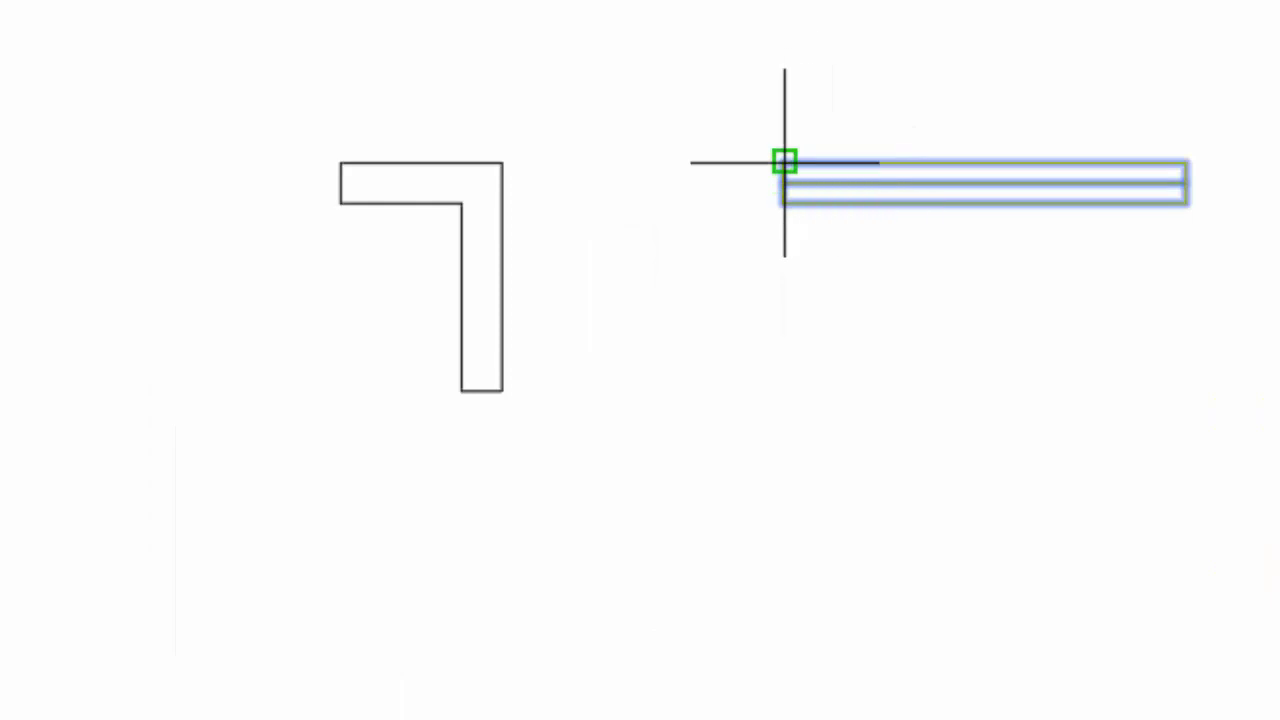
pyautogui.click(784, 162)
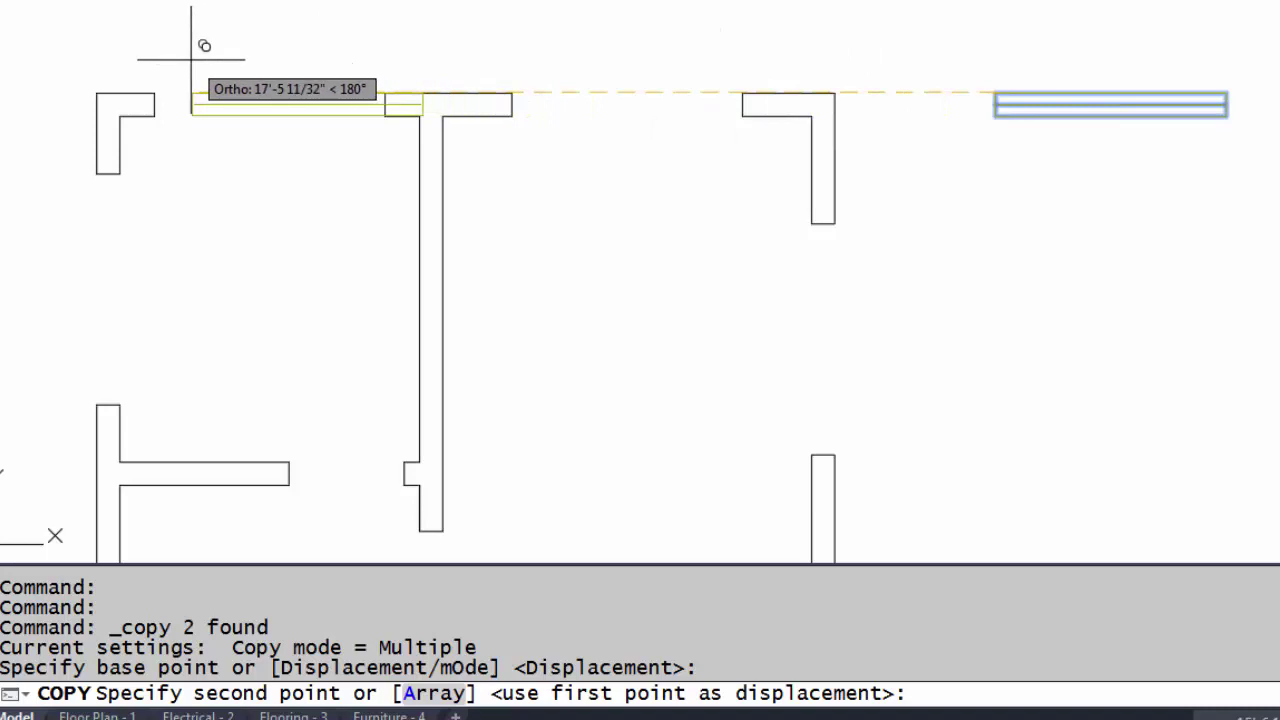
pyautogui.press('F8')
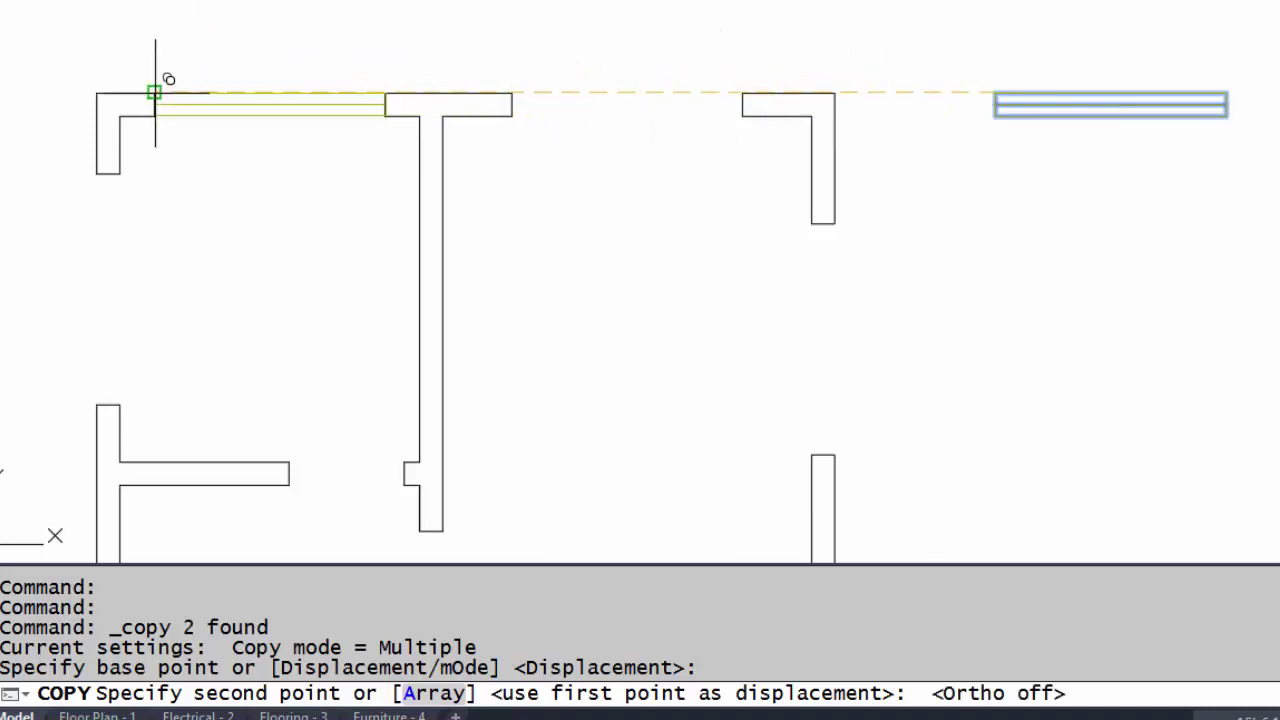
pyautogui.click(155, 93)
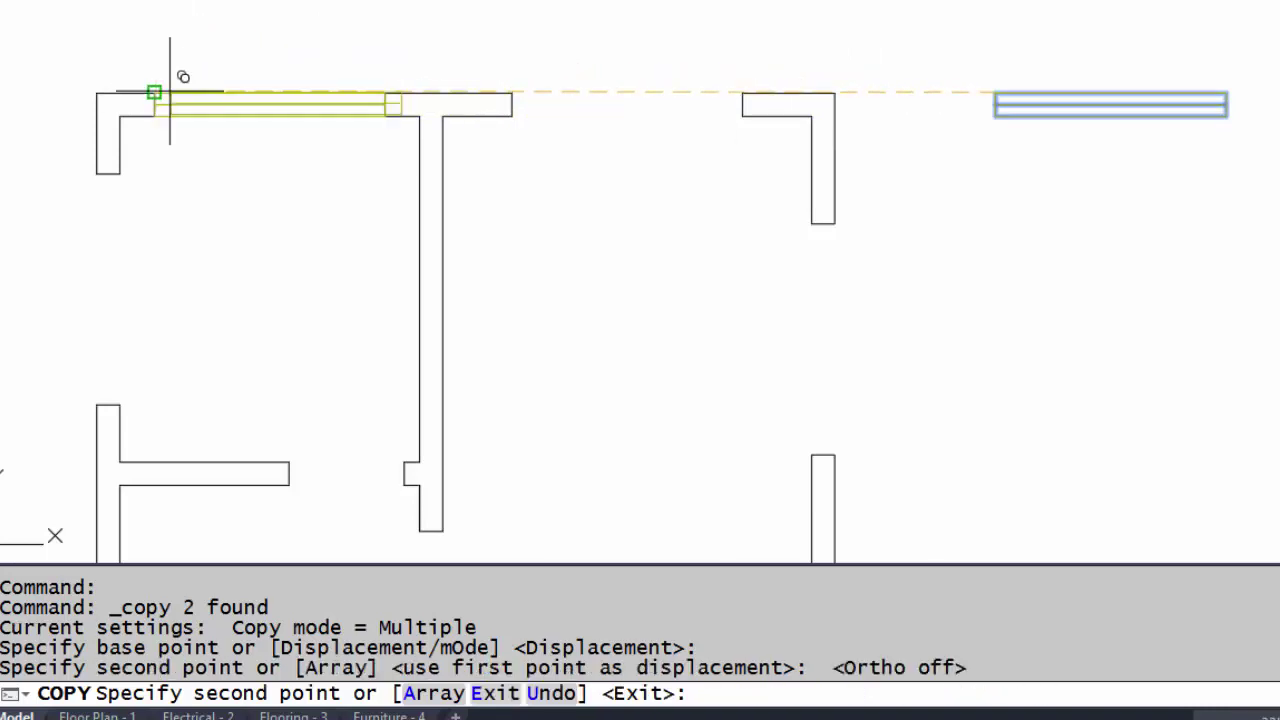
pyautogui.click(512, 93)
# - Place another window copy in the opening of the office's lower exterior wall and finish the copy operation
pyautogui.moveTo(523, 183); pyautogui.dragTo(657, 149, button='middle')
pyautogui.scroll(-2, 658, 284)
pyautogui.moveTo(658, 284); pyautogui.dragTo(694, 337, button='middle')
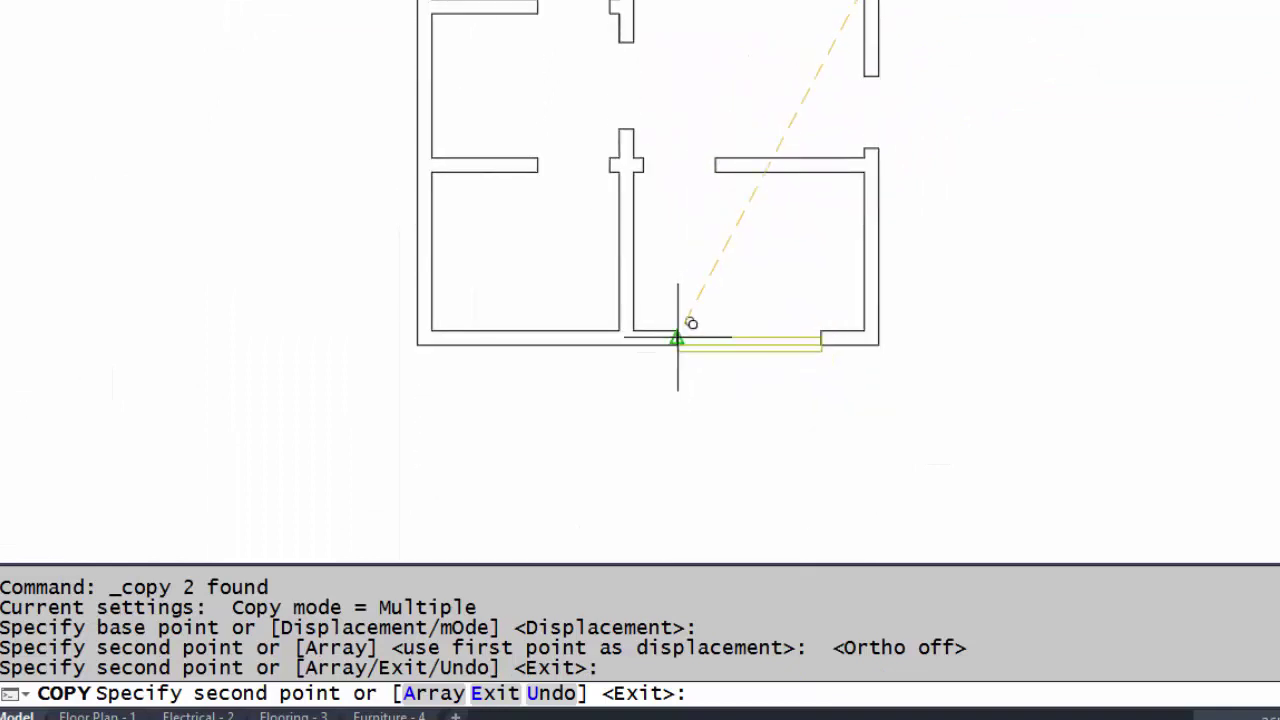
pyautogui.scroll(4, 677, 338)
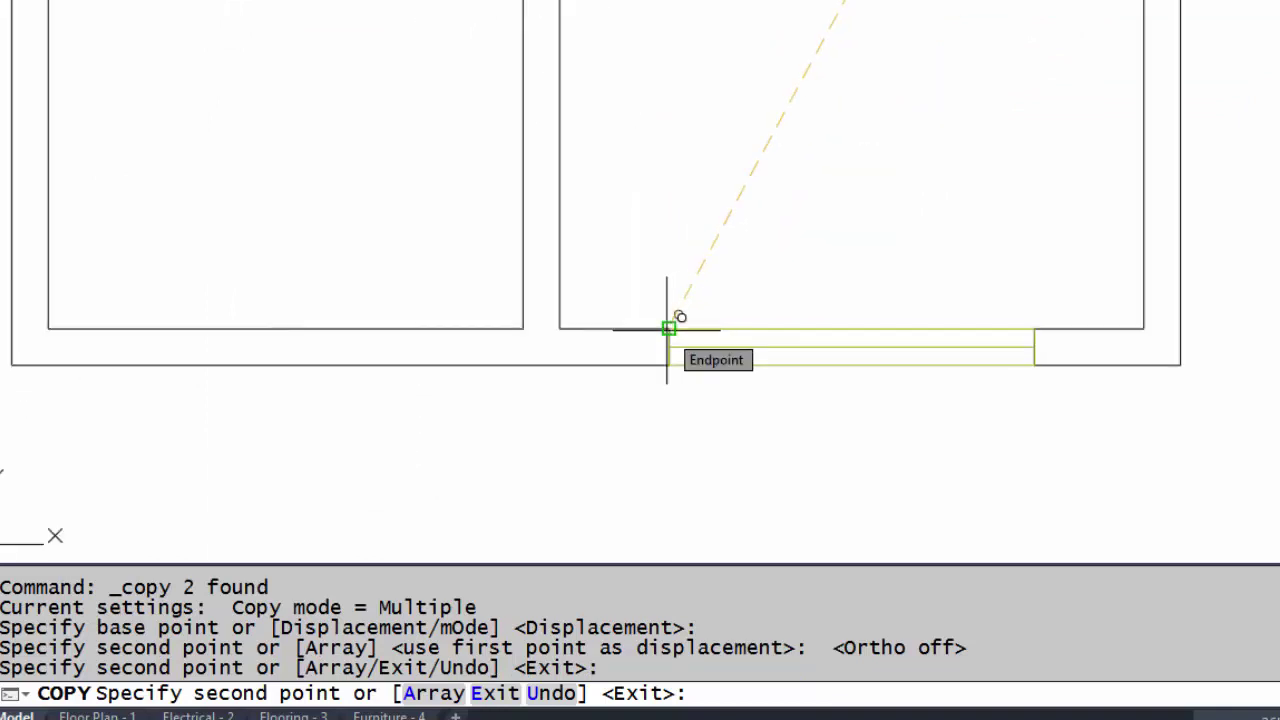
pyautogui.click(675, 322)
pyautogui.press('Return')
# - Rotate the detached window 90 degrees about its upper-left endpoint
pyautogui.scroll(-4, 751, 206)
pyautogui.moveTo(751, 206); pyautogui.dragTo(737, 277, button='middle')
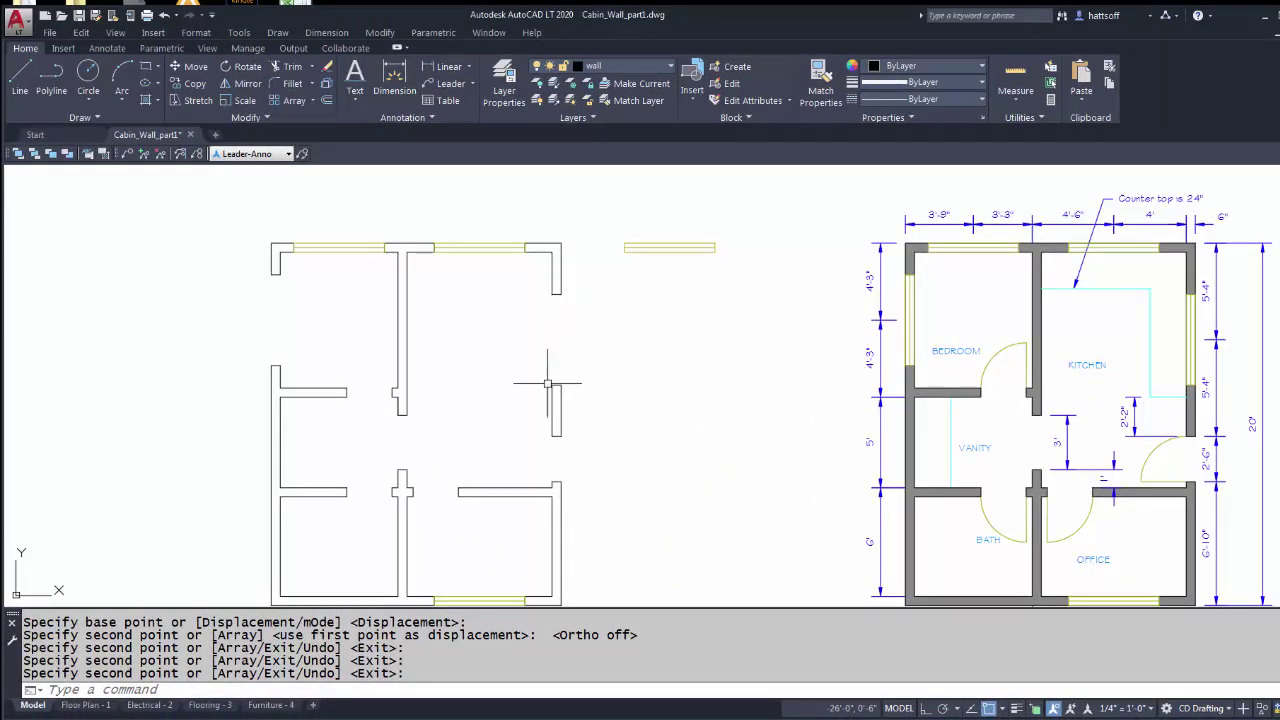
pyautogui.moveTo(649, 334); pyautogui.dragTo(581, 315, button='middle')
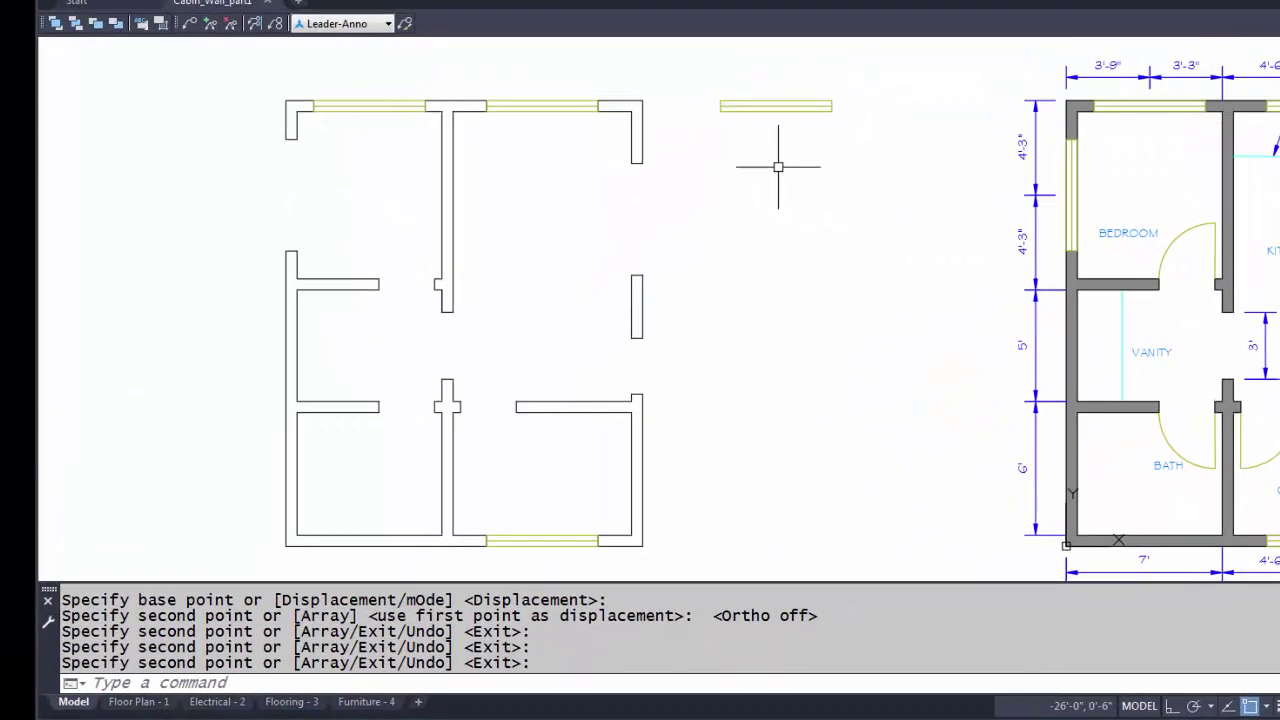
pyautogui.moveTo(617, 259); pyautogui.dragTo(604, 345, button='middle')
pyautogui.moveTo(761, 266); pyautogui.dragTo(759, 272, button='middle')
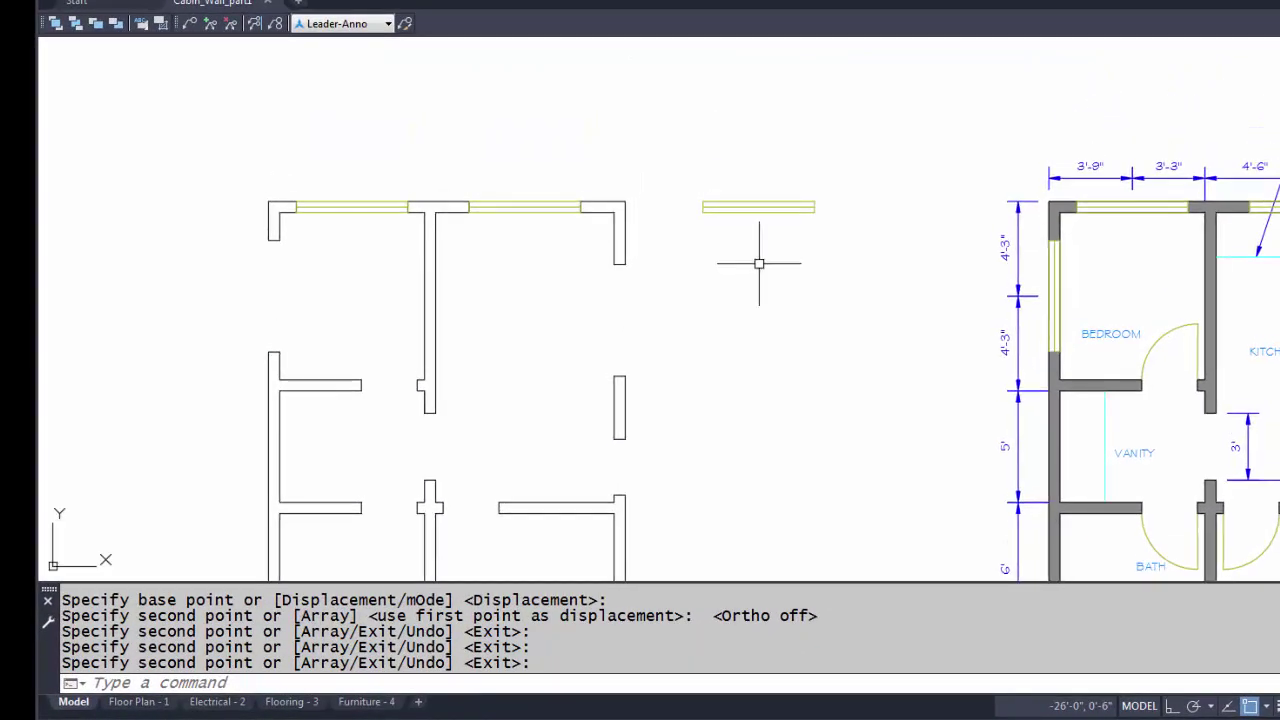
pyautogui.click(679, 180)
pyautogui.click(855, 267)
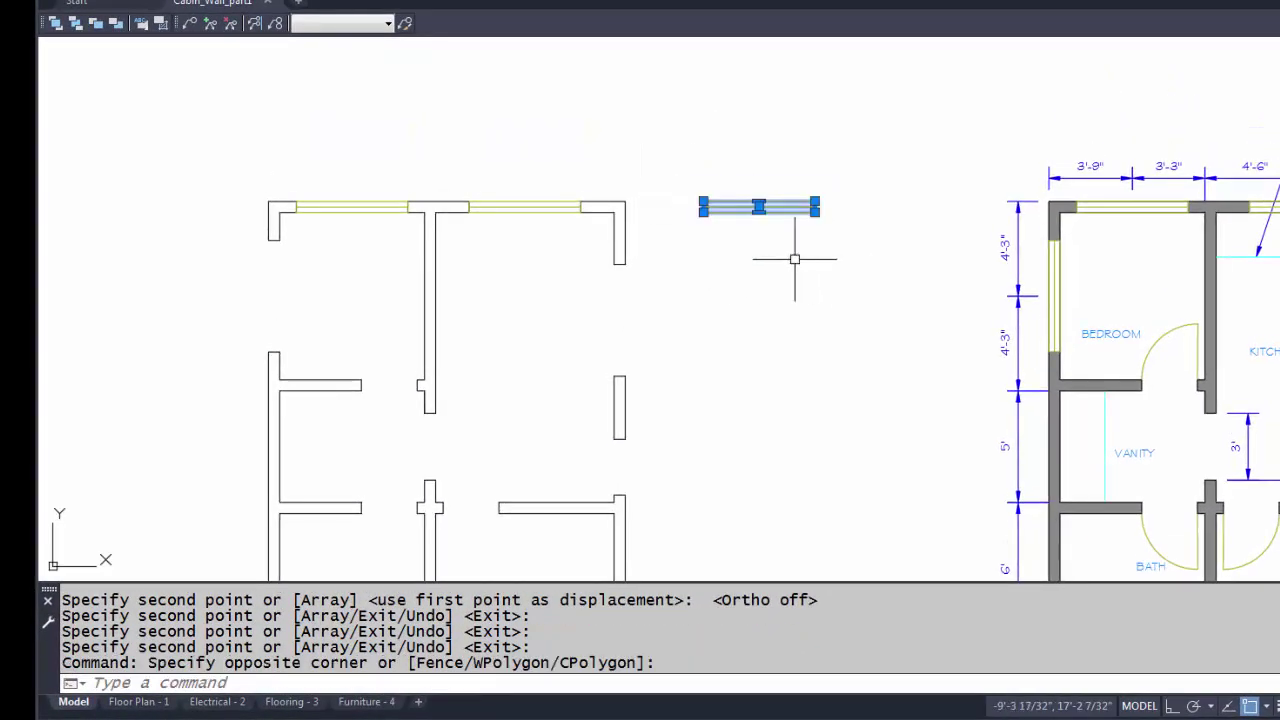
pyautogui.rightClick(709, 250)
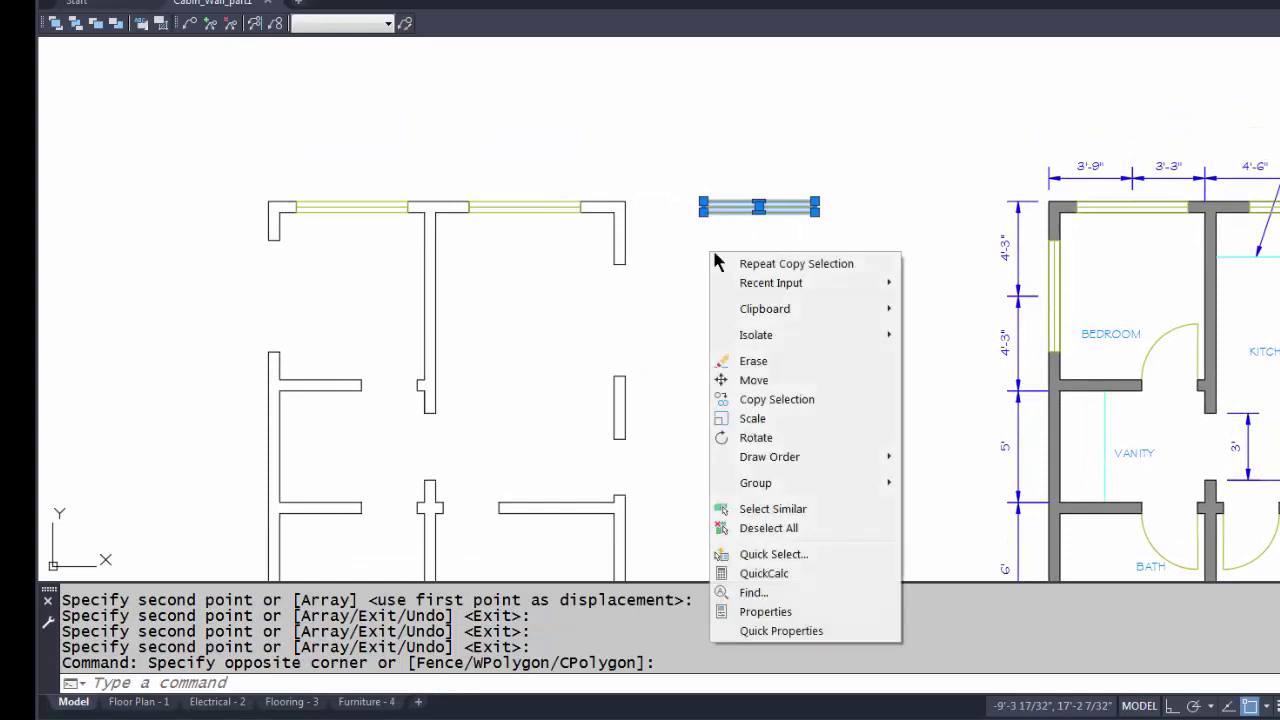
pyautogui.click(756, 438)
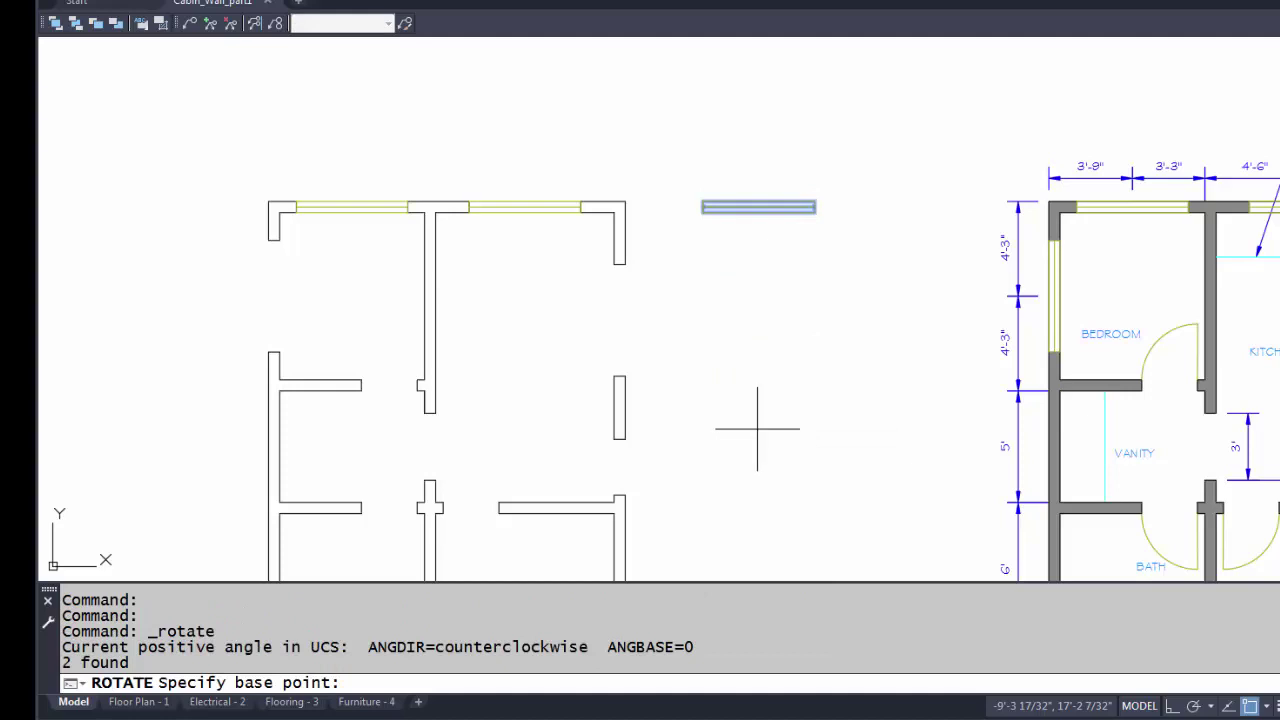
pyautogui.click(703, 202)
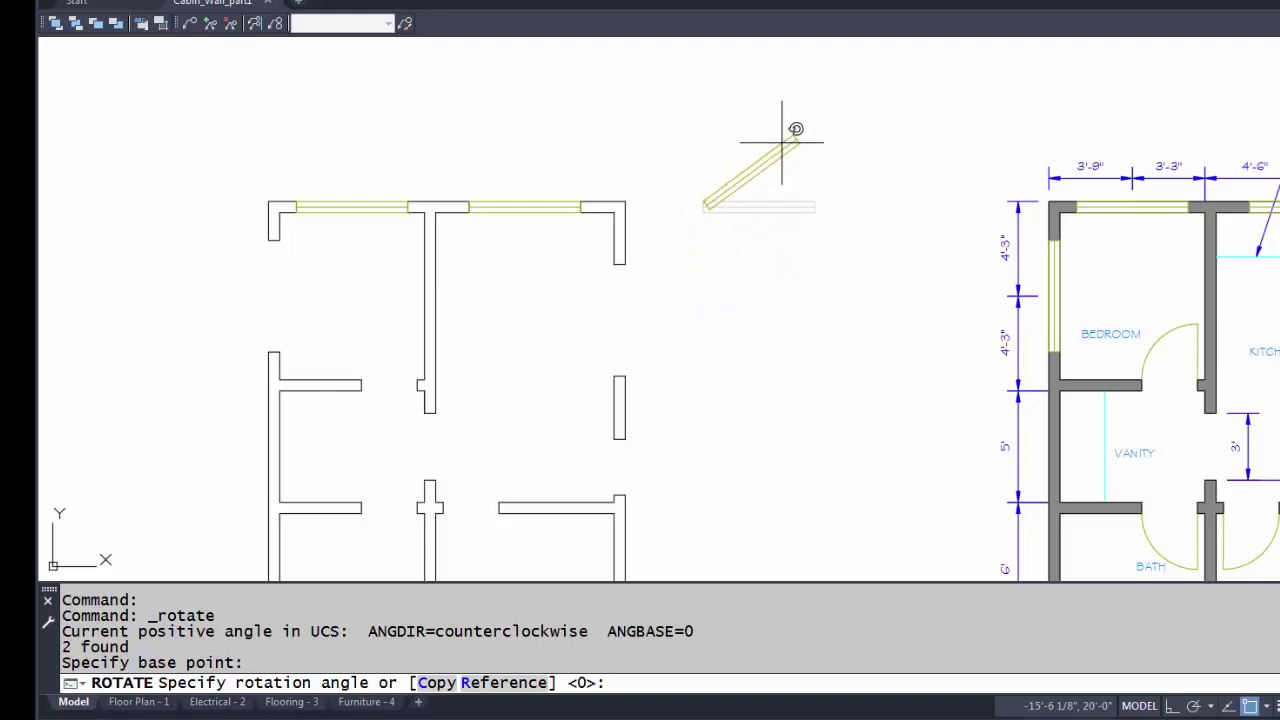
pyautogui.press('Return')
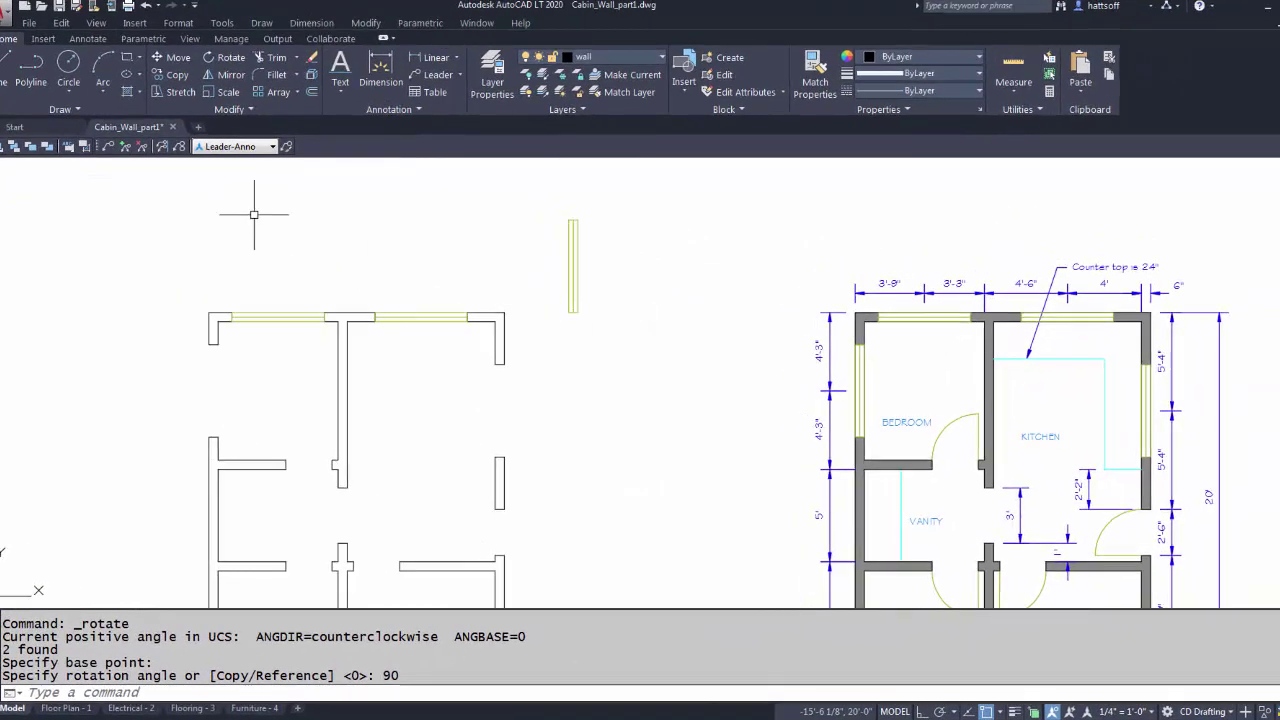
# - Copy the rotated window from its upper-left endpoint into the kitchen's right and the bedroom's left exterior wall openings
pyautogui.click(170, 74)
pyautogui.click(540, 195)
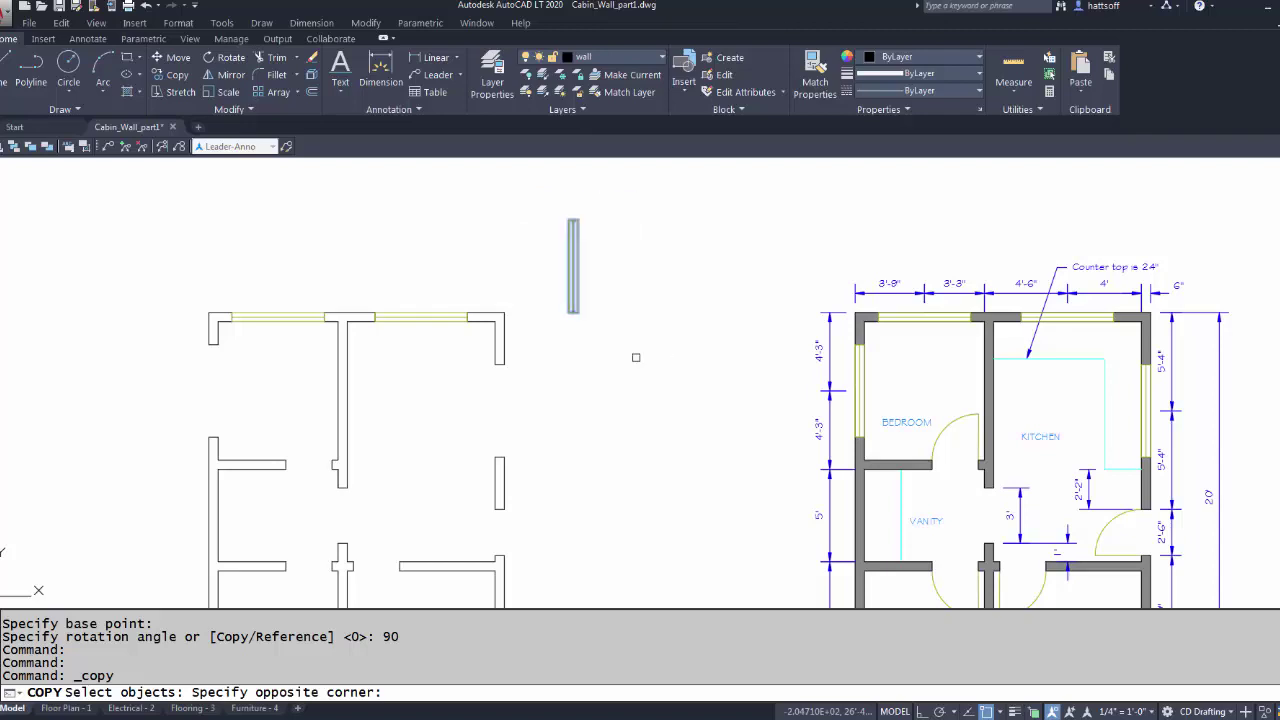
pyautogui.click(650, 355)
pyautogui.press('Return')
pyautogui.click(569, 219)
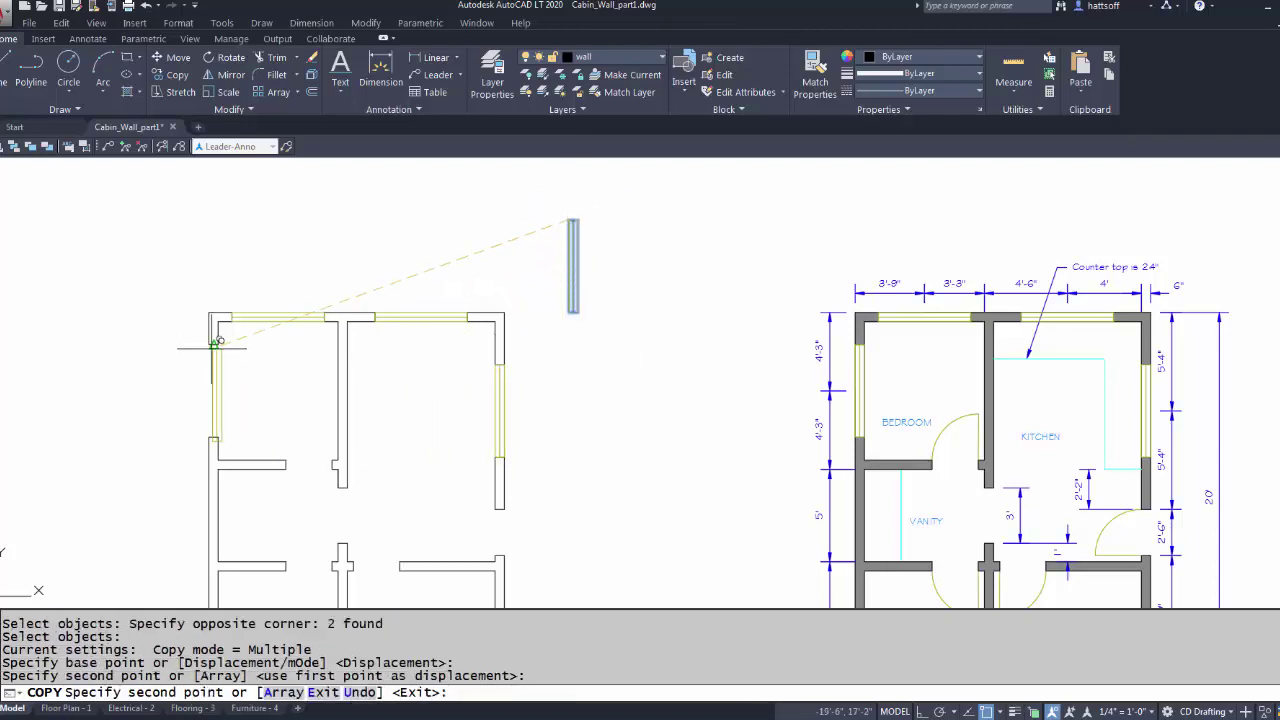
pyautogui.click(213, 320)
pyautogui.press('Return')
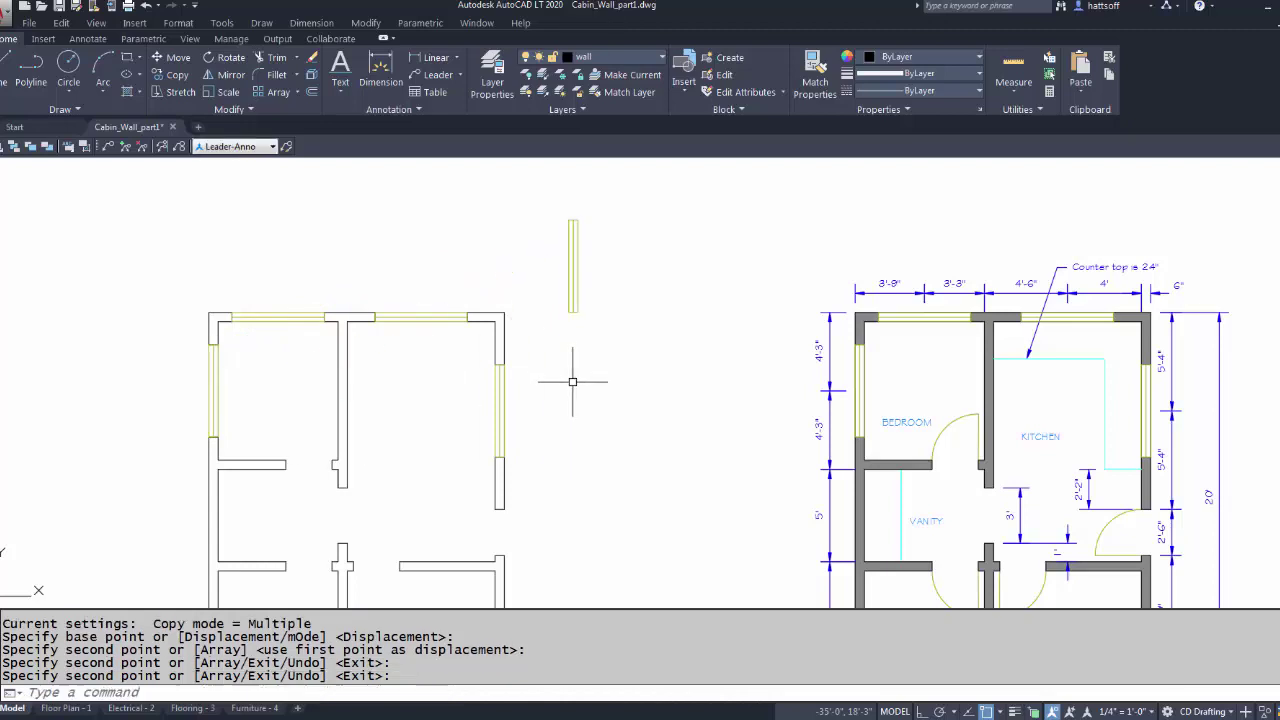
# - Draw the office door swing with a Center, Start, End arc, centred on the hinge and running from the door line's free end to the opposite jamb
pyautogui.scroll(-2, 577, 380)
pyautogui.moveTo(577, 380); pyautogui.dragTo(567, 346, button='middle')
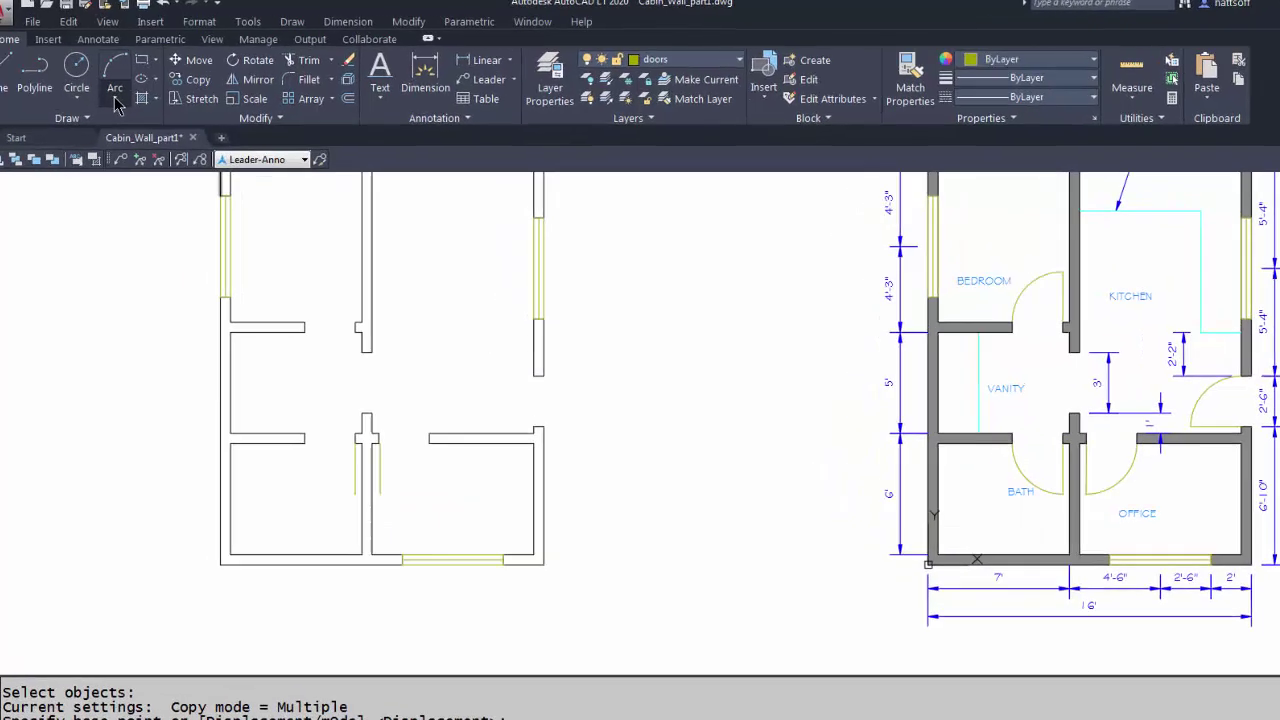
pyautogui.click(103, 94)
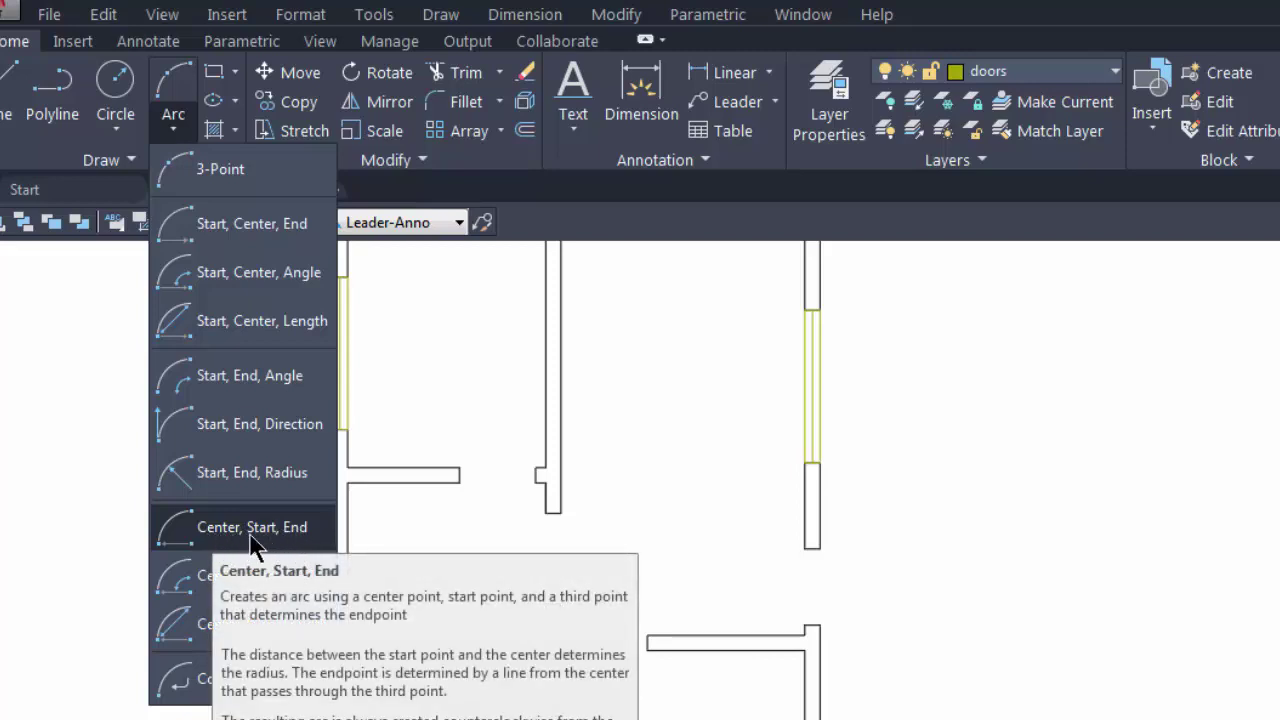
pyautogui.click(250, 530)
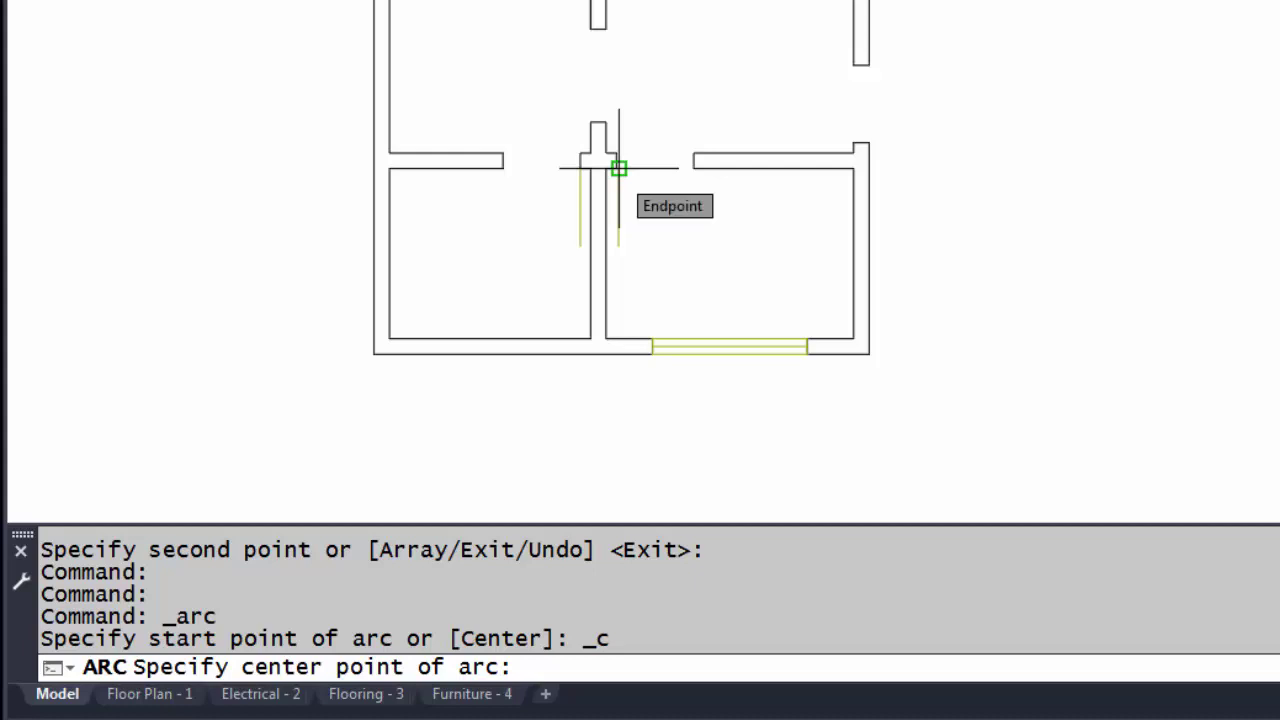
pyautogui.click(619, 168)
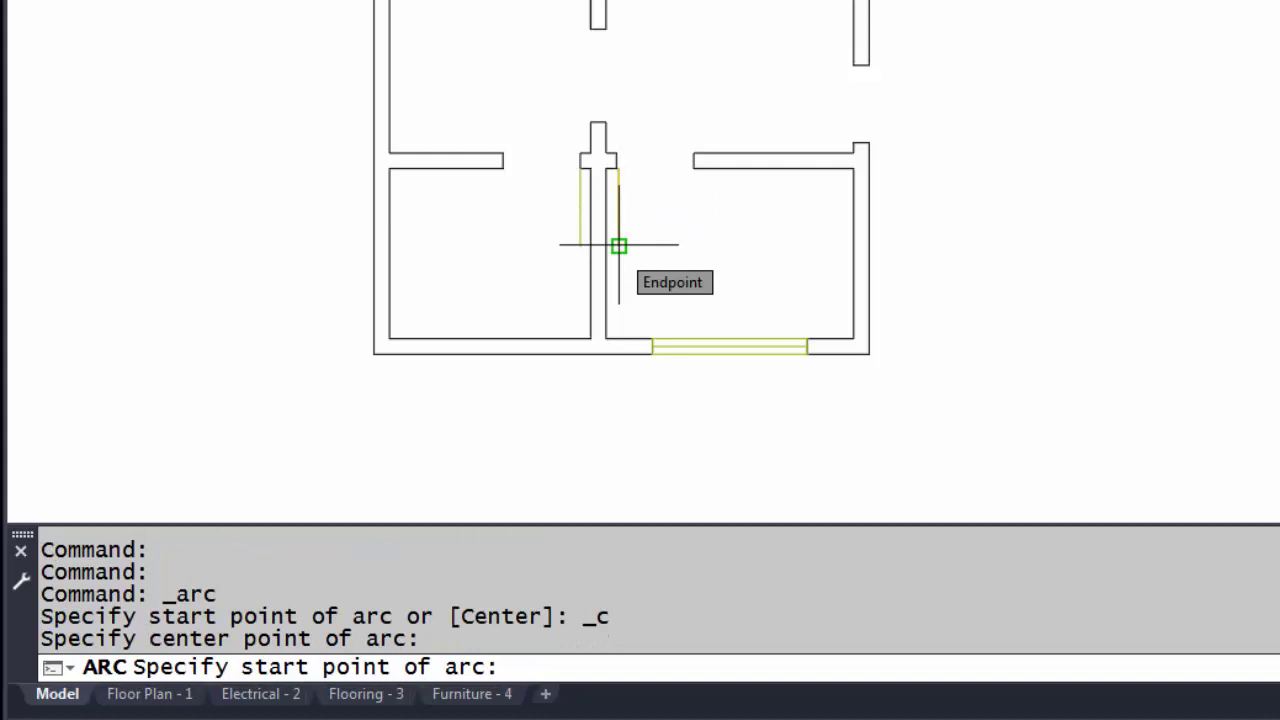
pyautogui.click(619, 245)
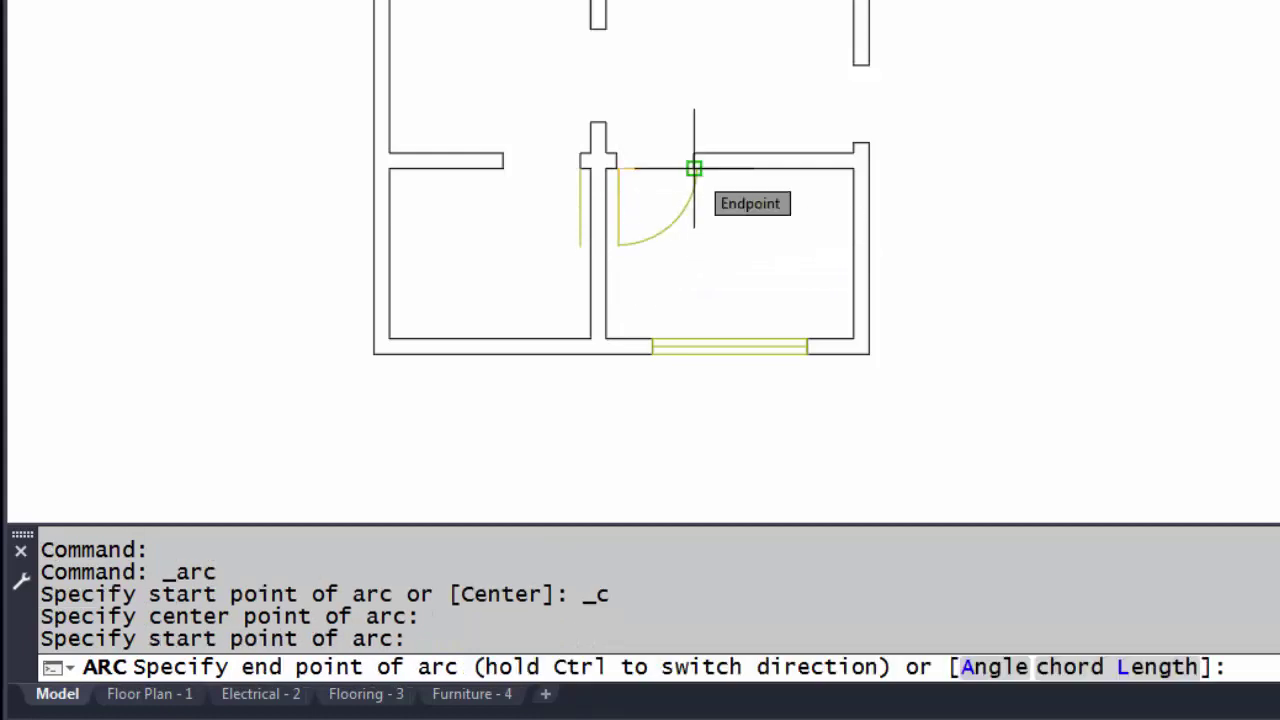
pyautogui.click(694, 168)
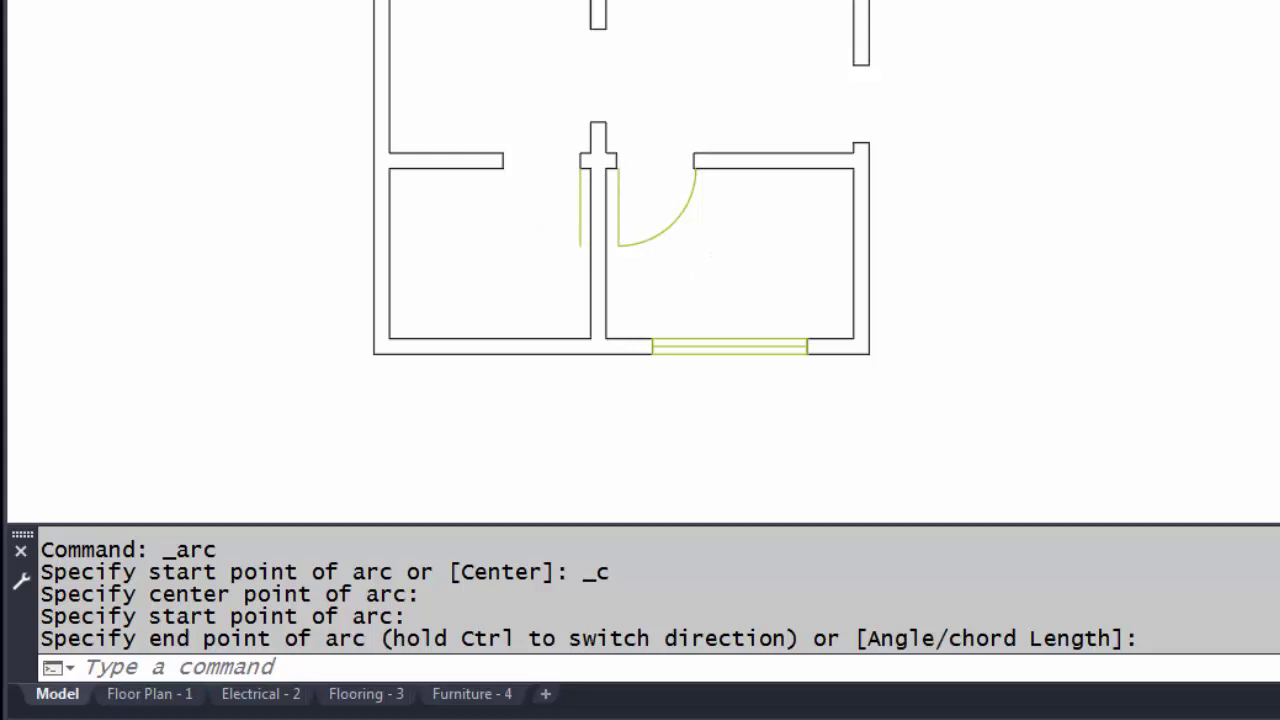
# - Draw the bath door swing as a Center, Start, End arc from the door line's free end to the opposite jamb, switching the arc direction
pyautogui.click(540, 2)
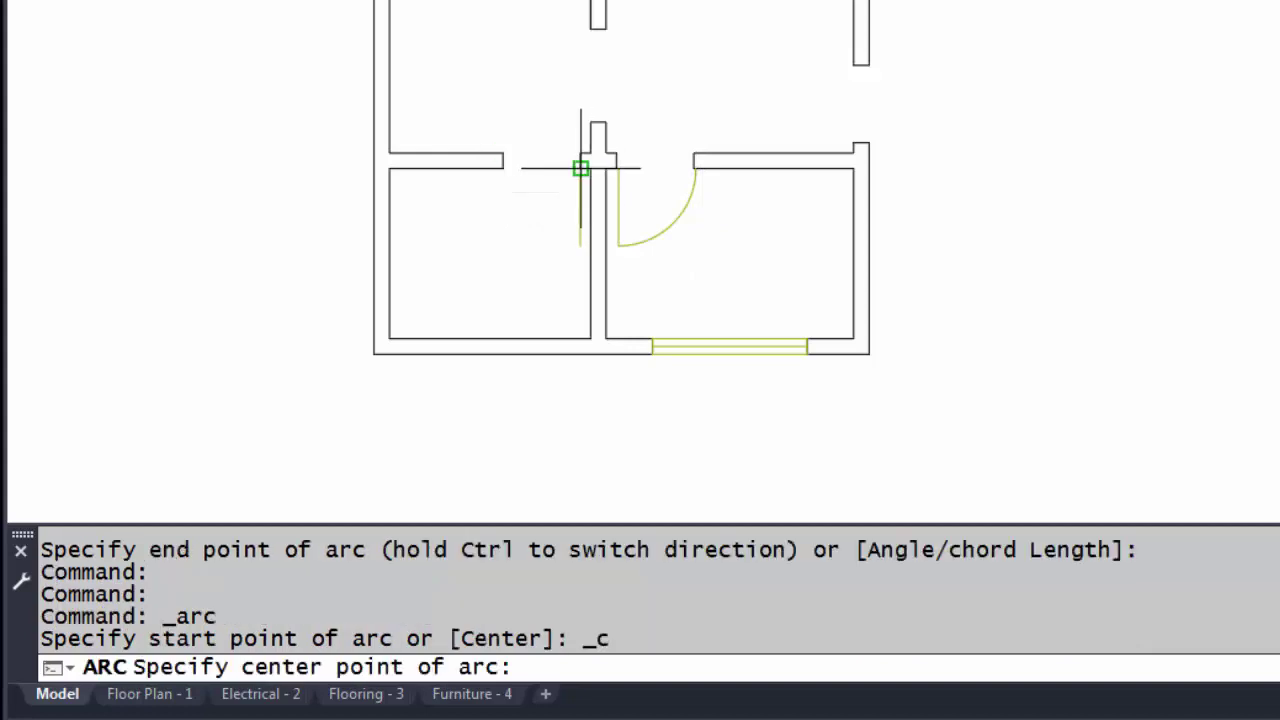
pyautogui.click(581, 168)
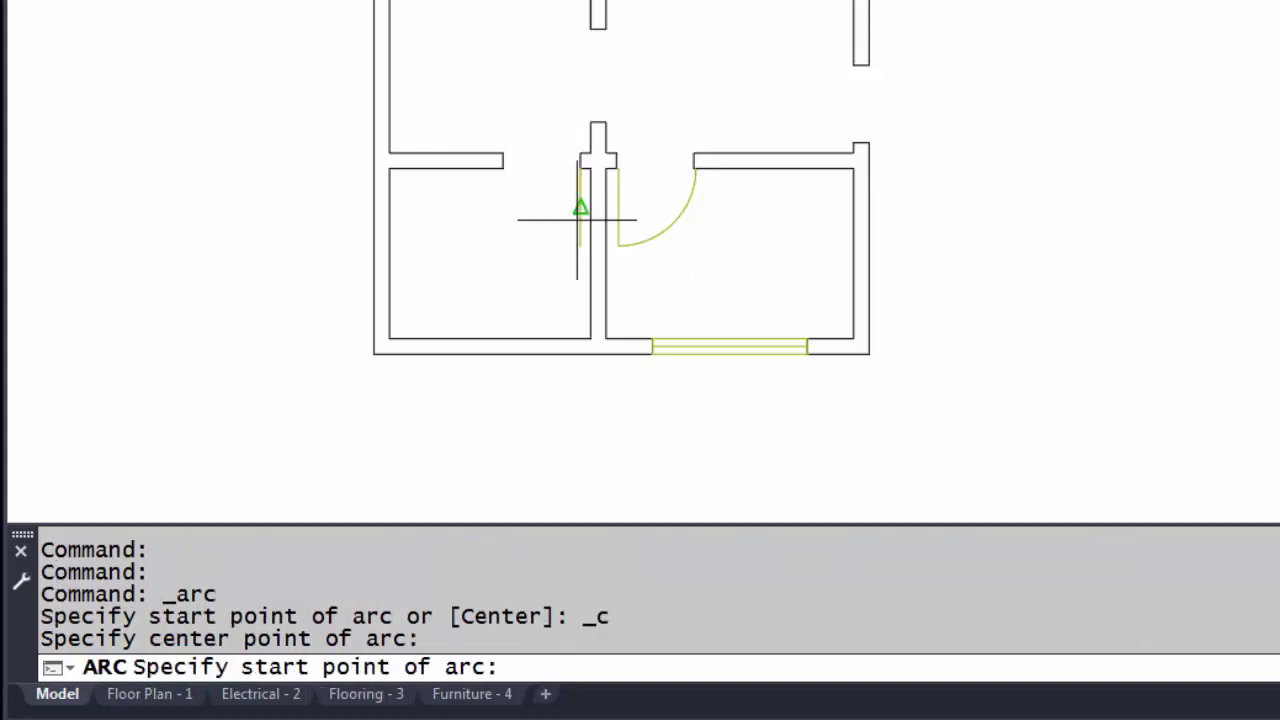
pyautogui.click(580, 245)
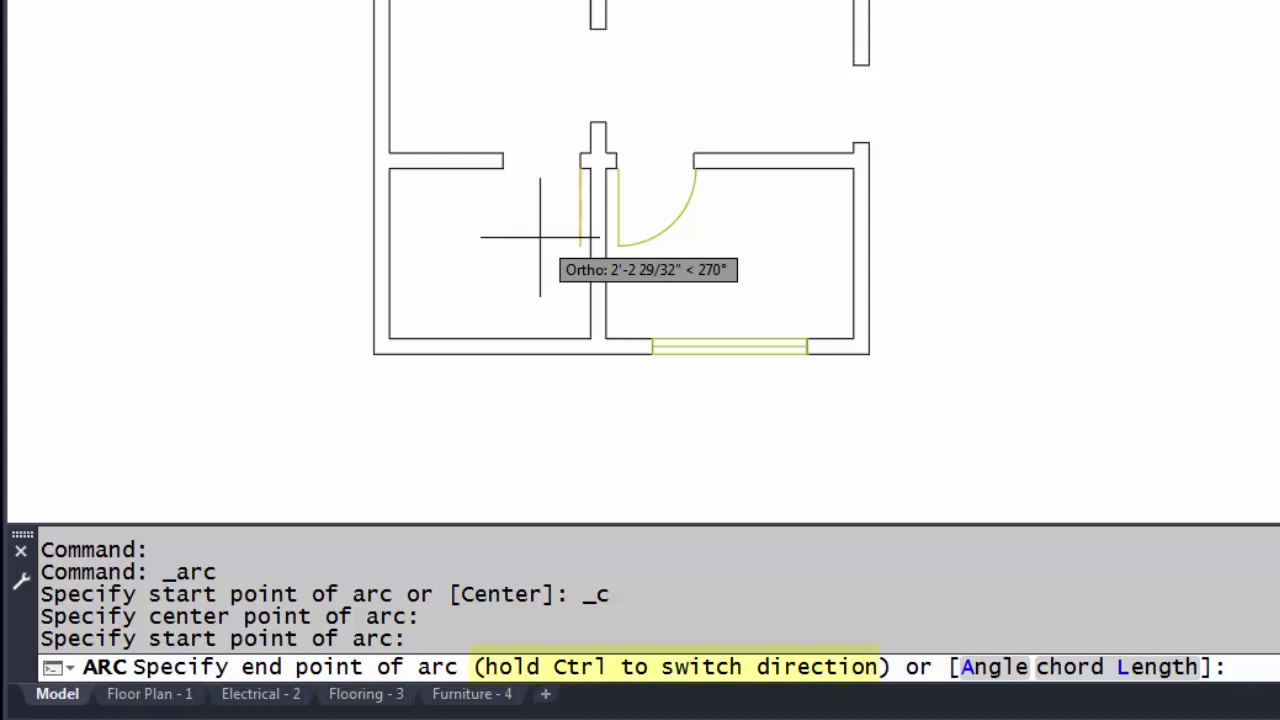
pyautogui.click(503, 168)
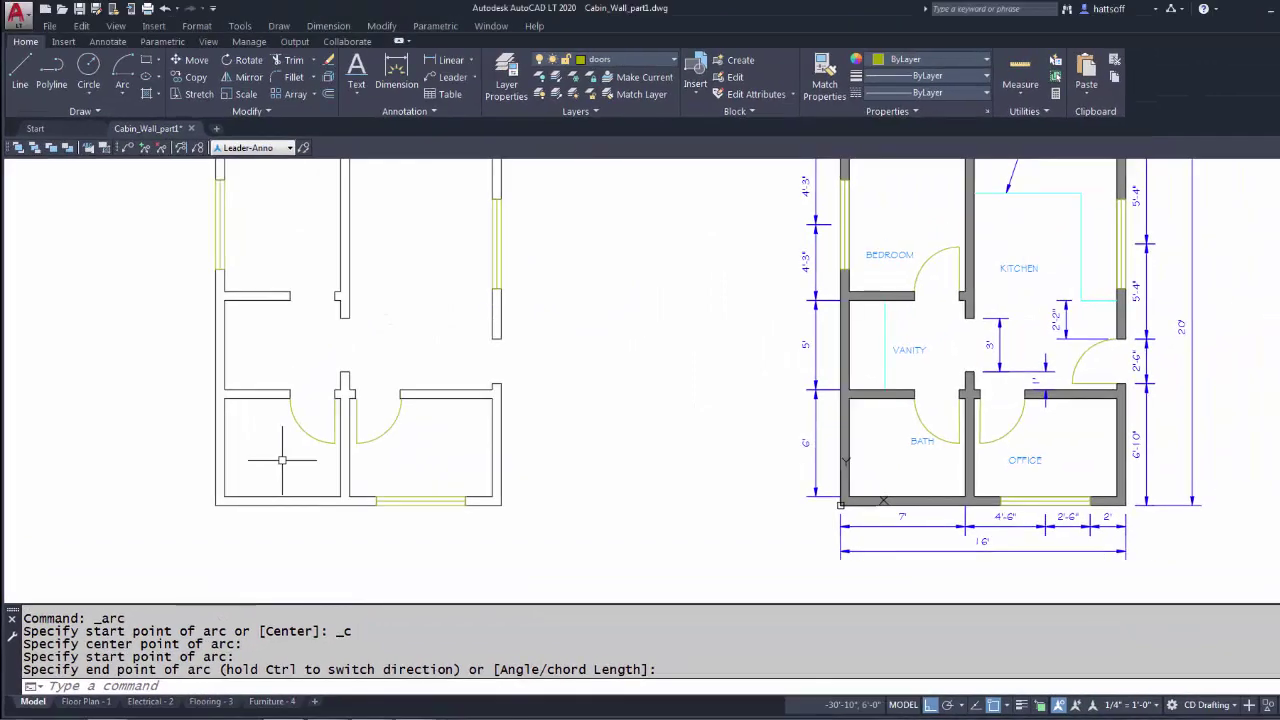
# - Move the office door line and its swing arc from the door's hinge endpoint to the adjacent wall corner endpoint
pyautogui.scroll(4, 282, 460)
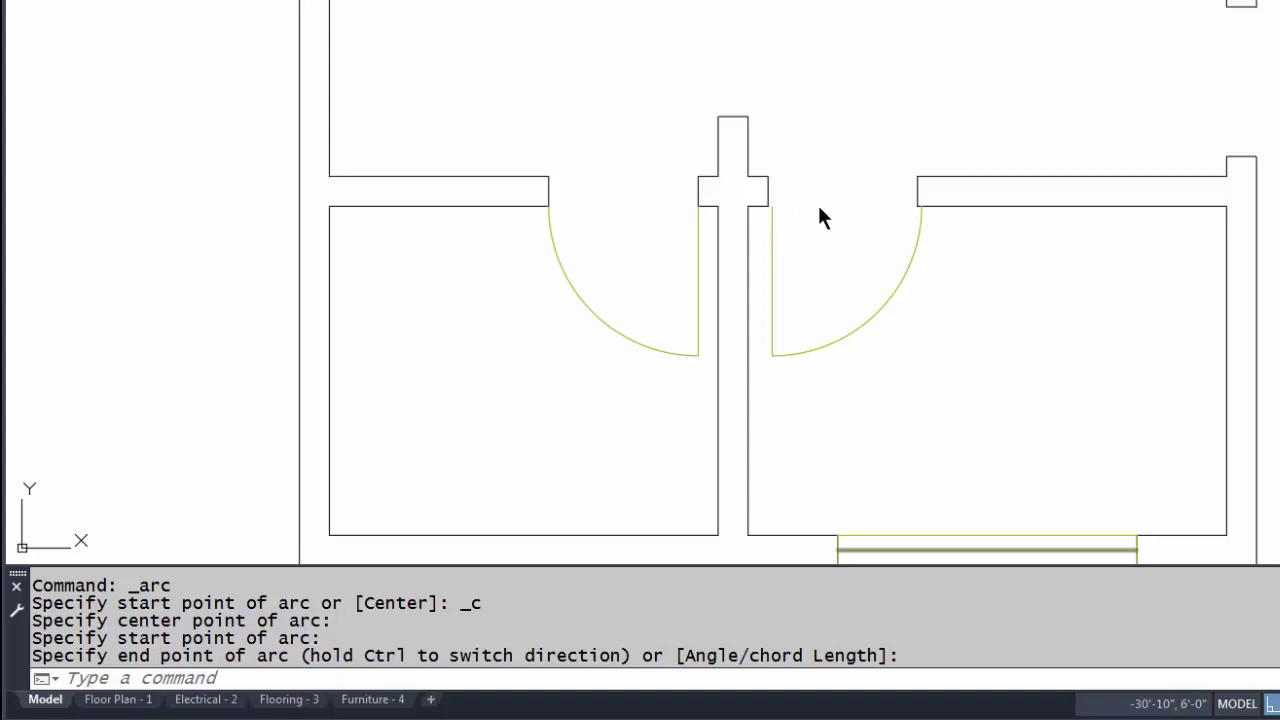
pyautogui.click(771, 257)
pyautogui.click(771, 257)
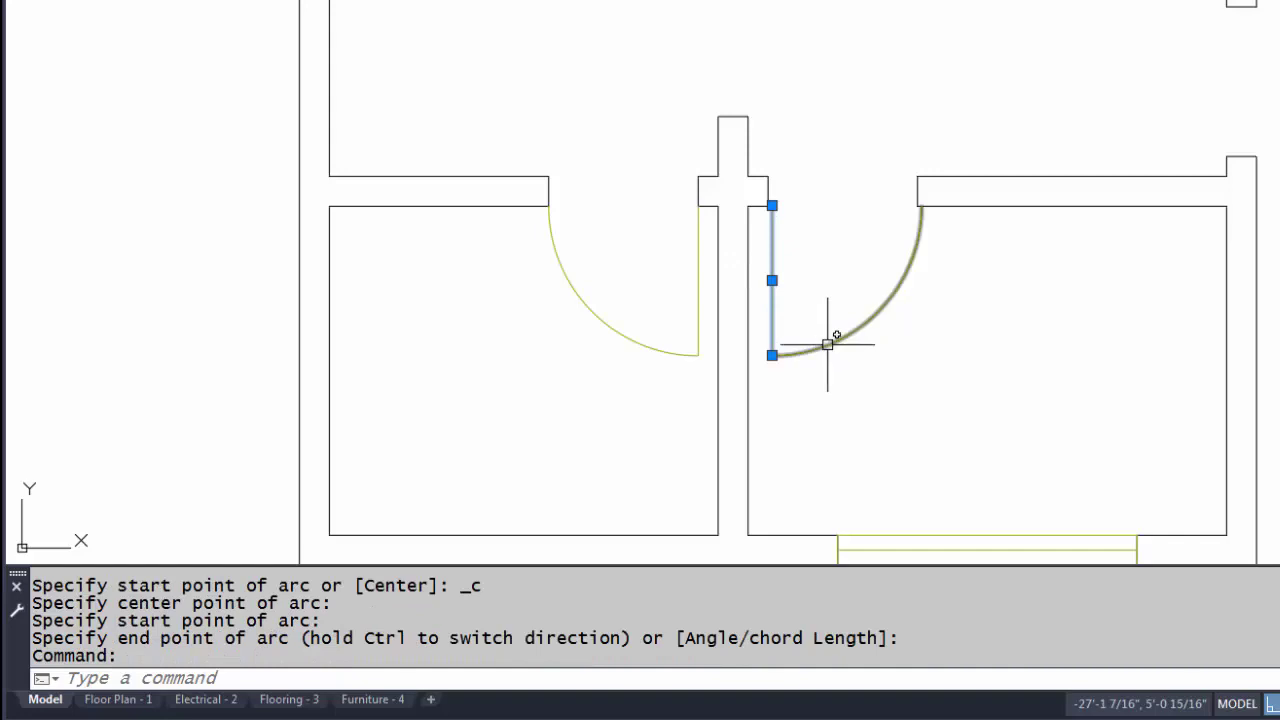
pyautogui.click(827, 344)
pyautogui.rightClick(805, 201)
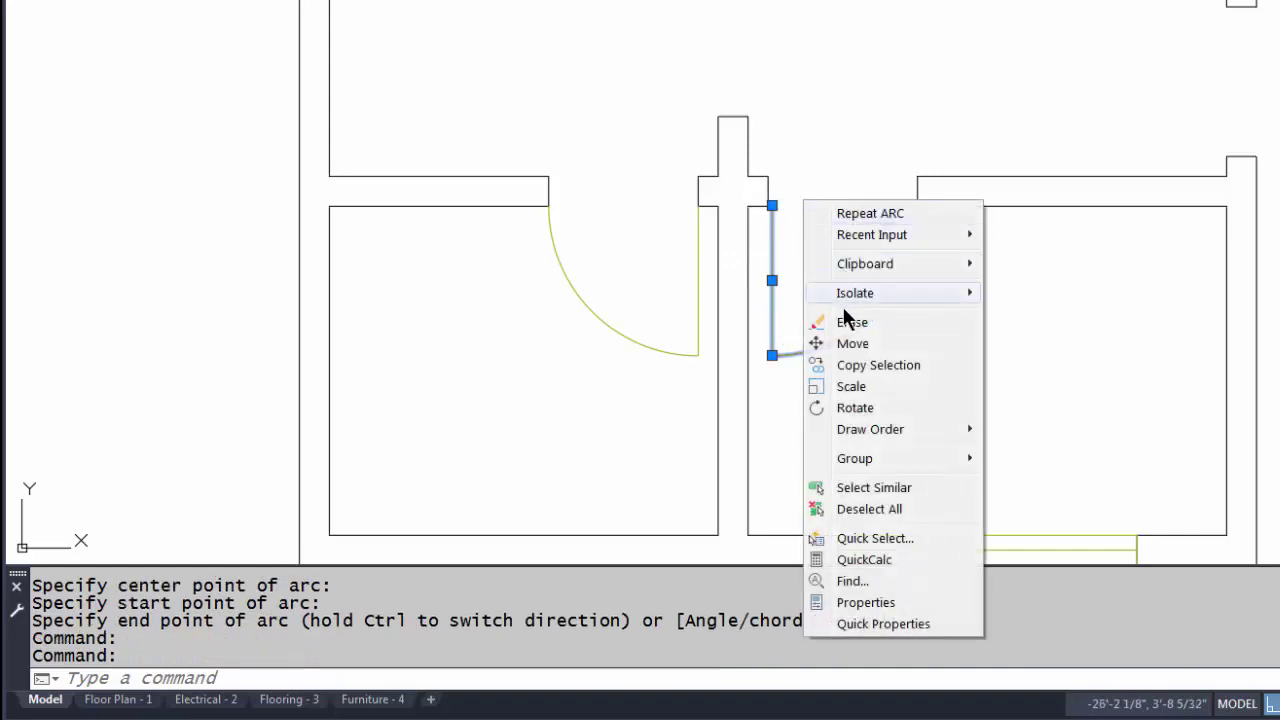
pyautogui.click(848, 343)
pyautogui.scroll(2, 775, 202)
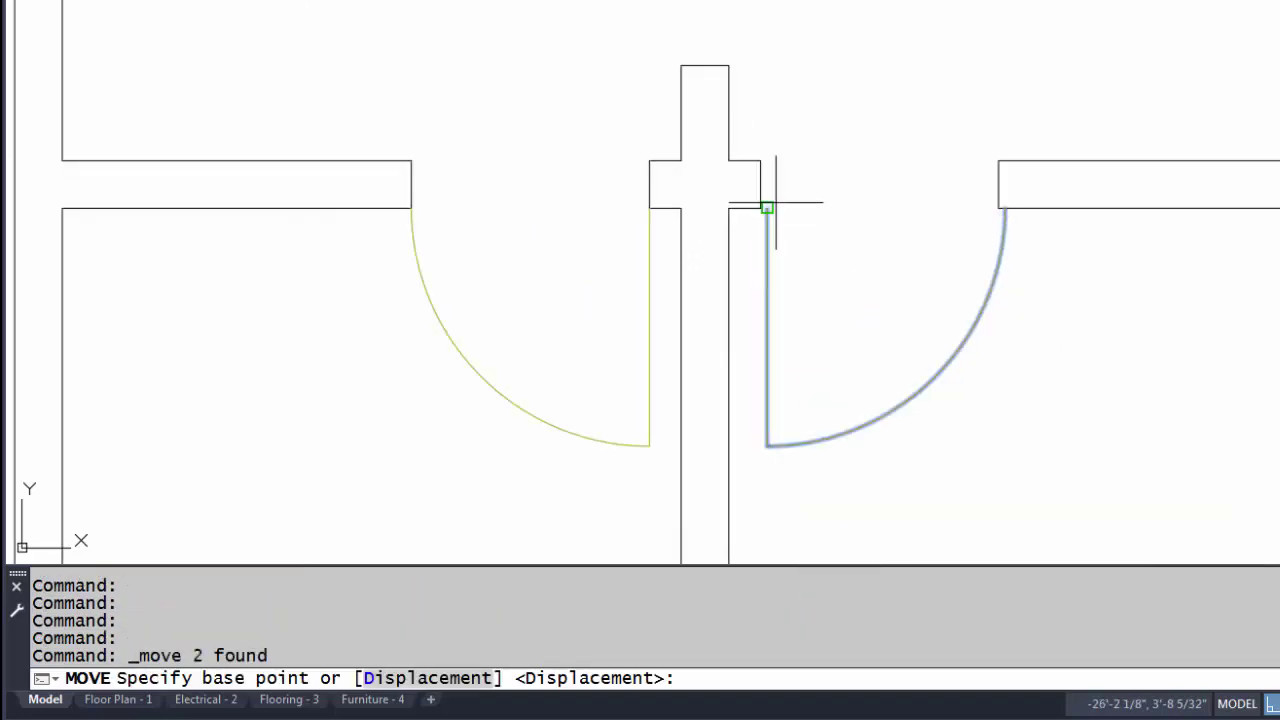
pyautogui.scroll(2, 775, 202)
pyautogui.click(759, 211)
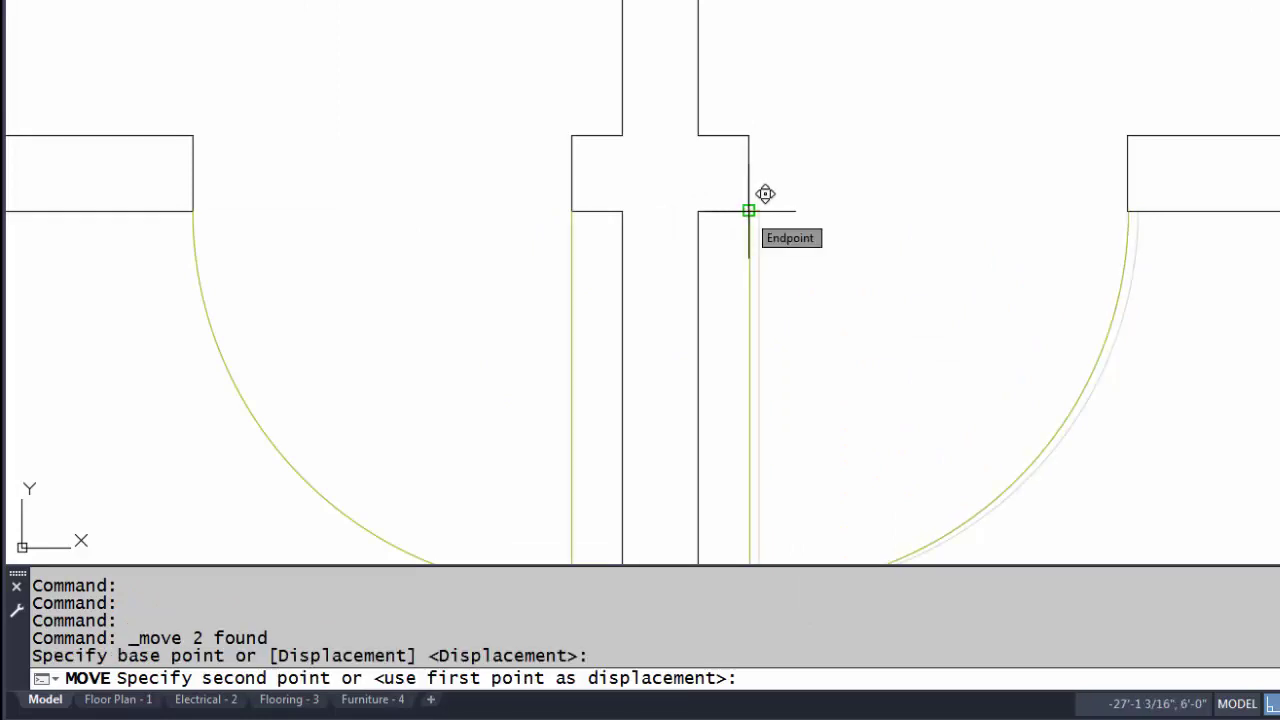
pyautogui.click(748, 211)
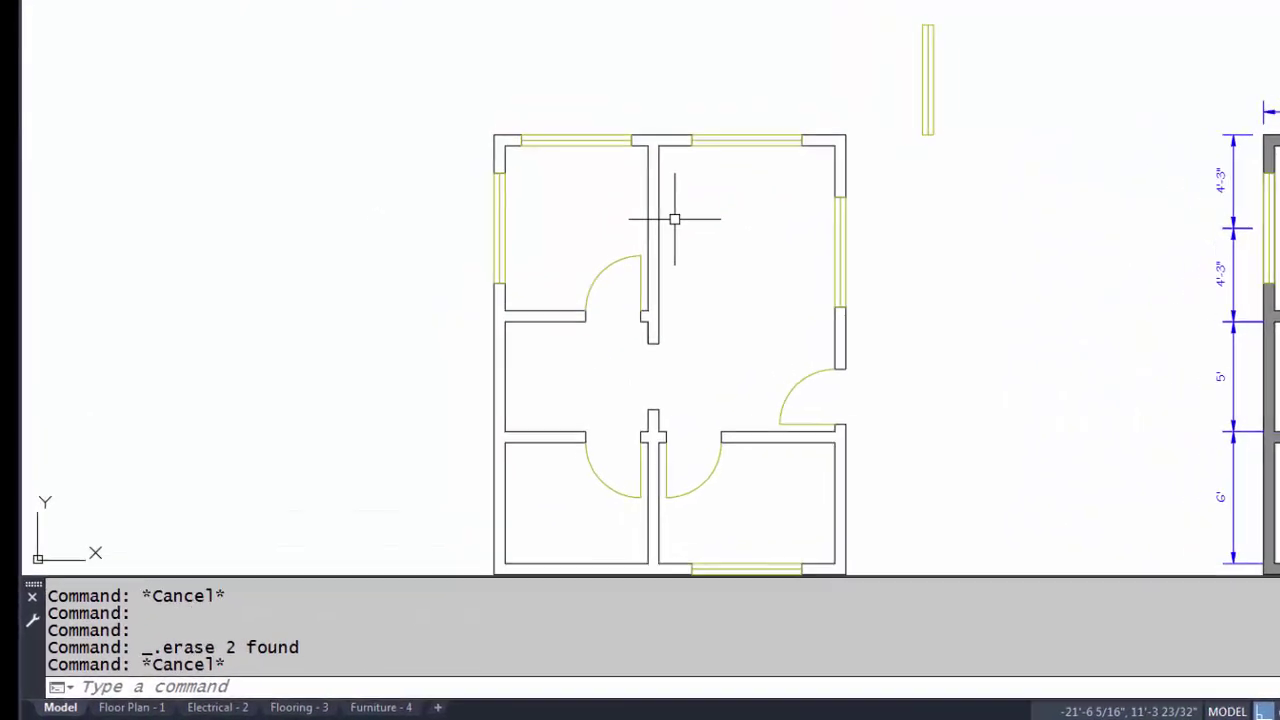
# - Offset the inner lines of the kitchen's upper wall and right exterior wall 2' into the room for the countertop
pyautogui.write('o')
pyautogui.press('Return')
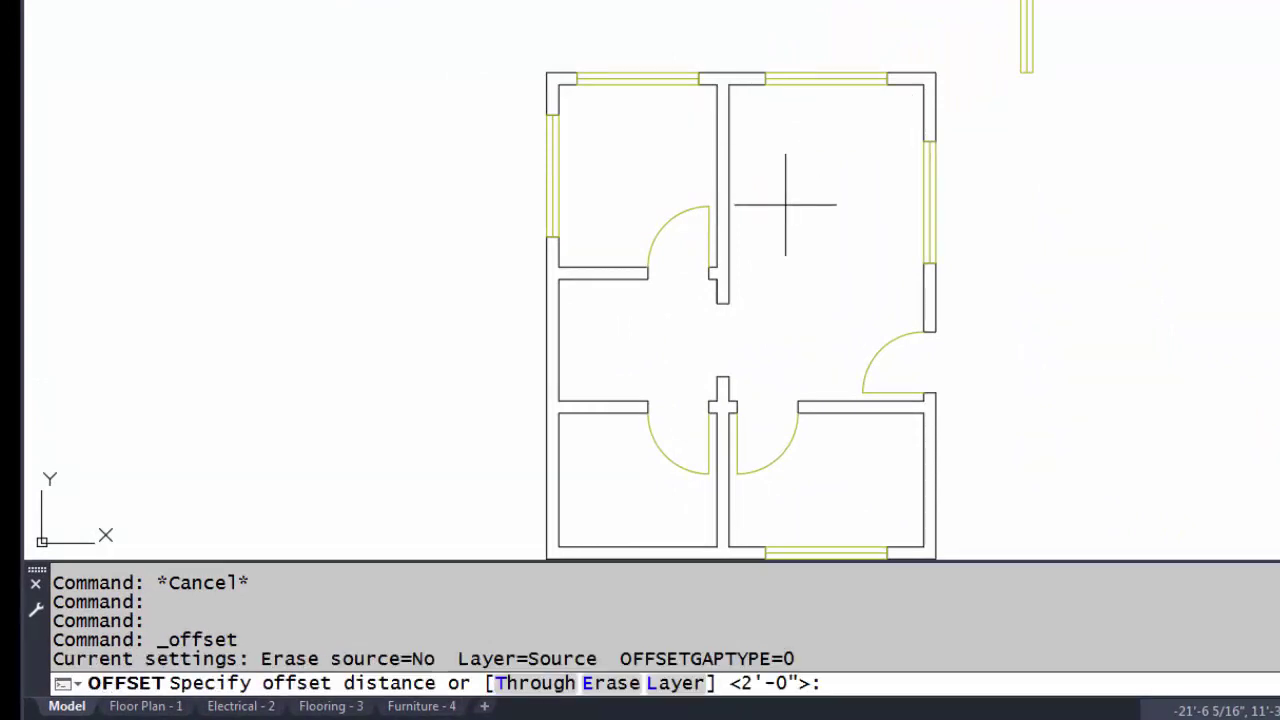
pyautogui.write("2'")
pyautogui.press('Return')
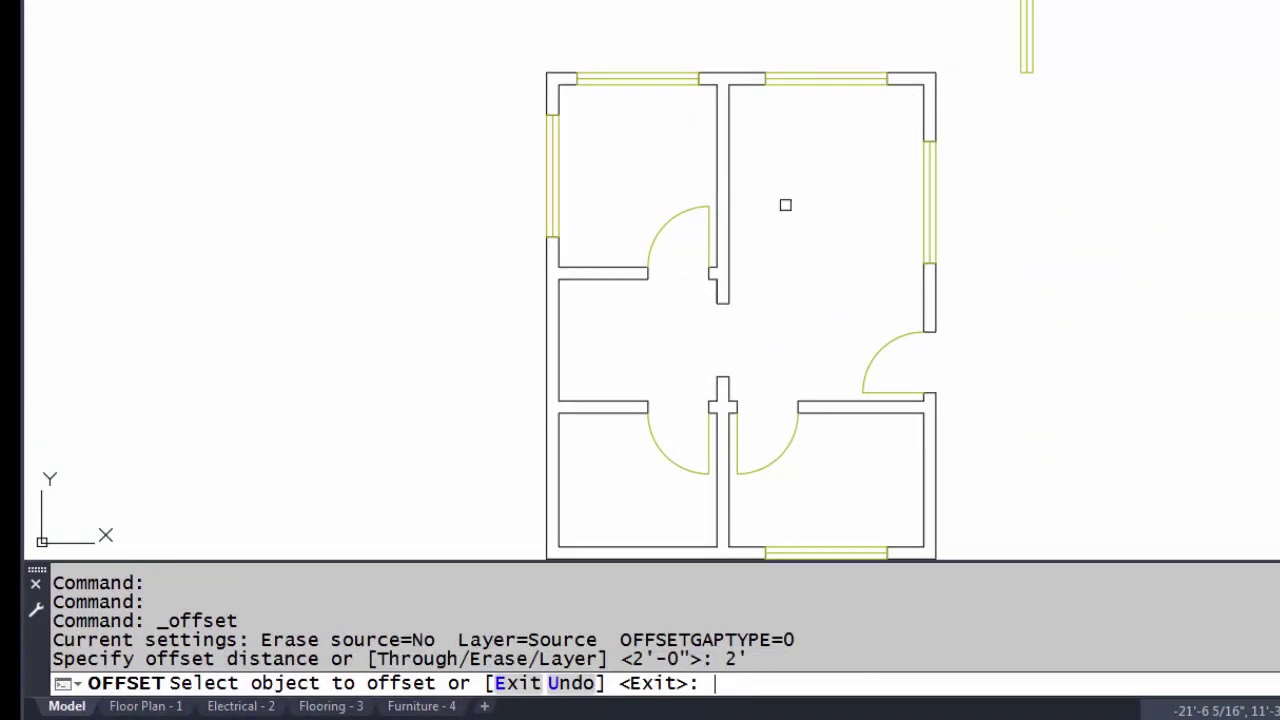
pyautogui.click(748, 87)
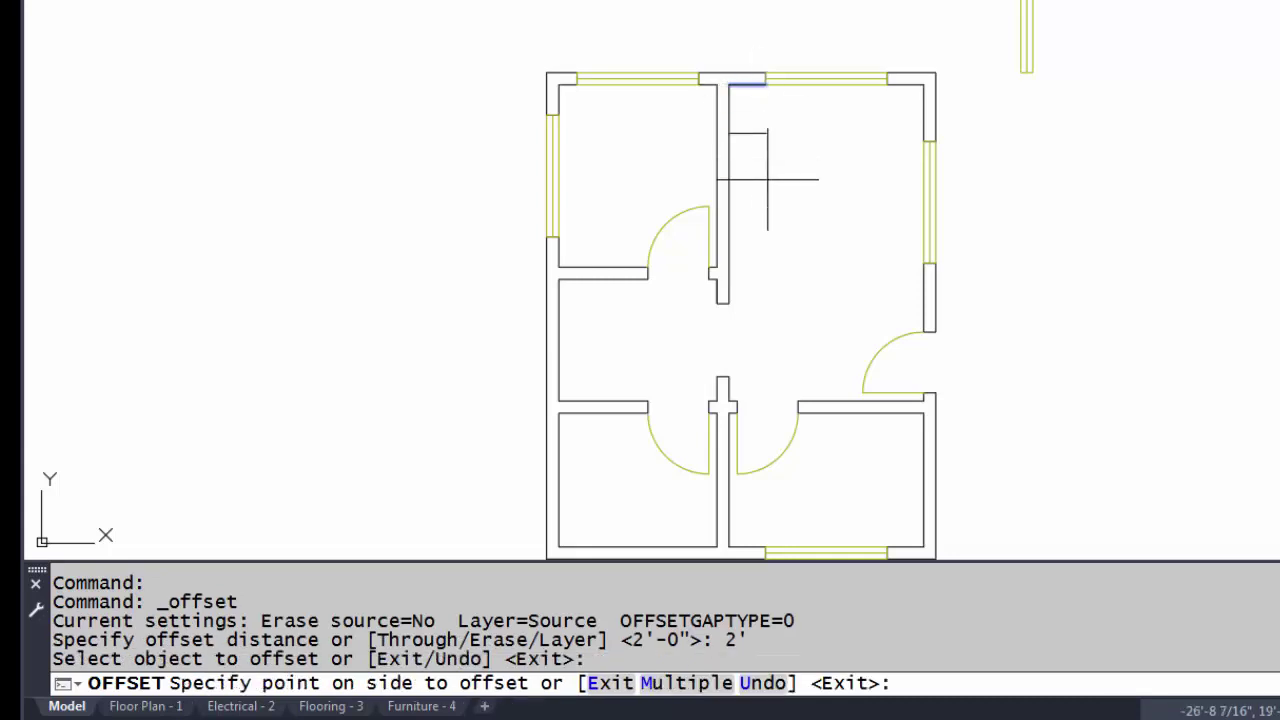
pyautogui.click(768, 180)
pyautogui.click(927, 292)
pyautogui.click(845, 293)
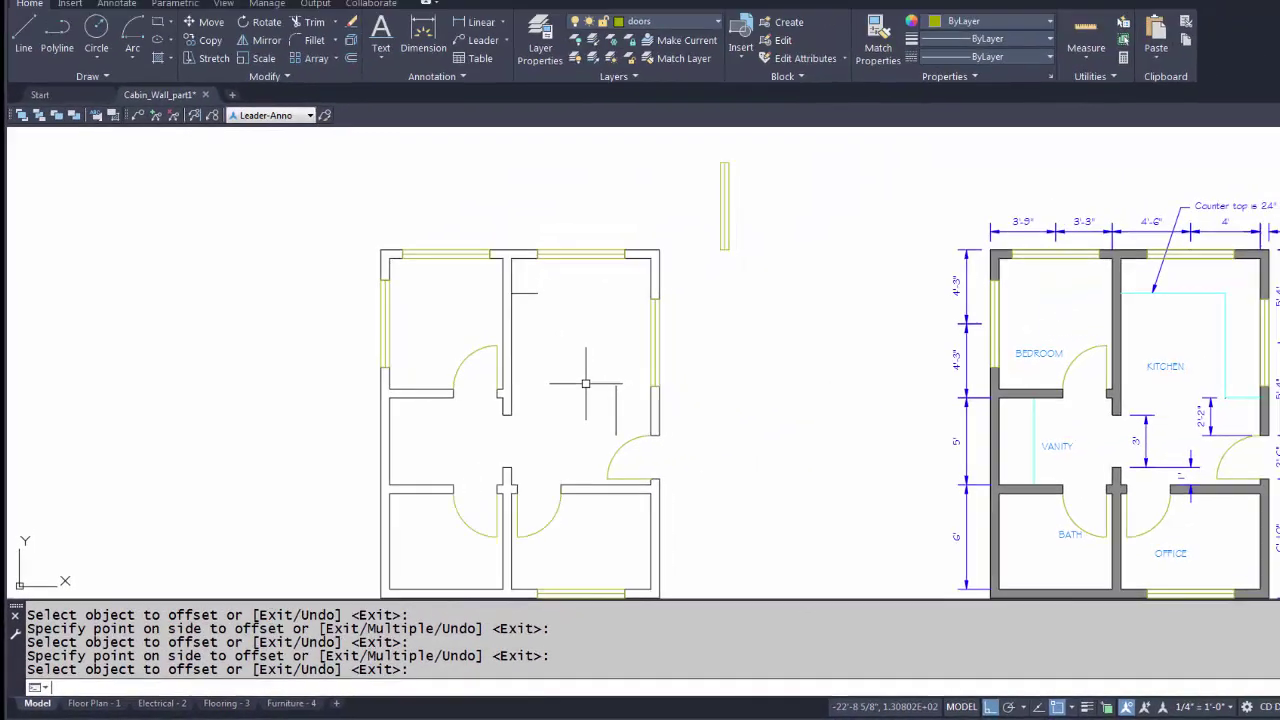
pyautogui.press('Return')
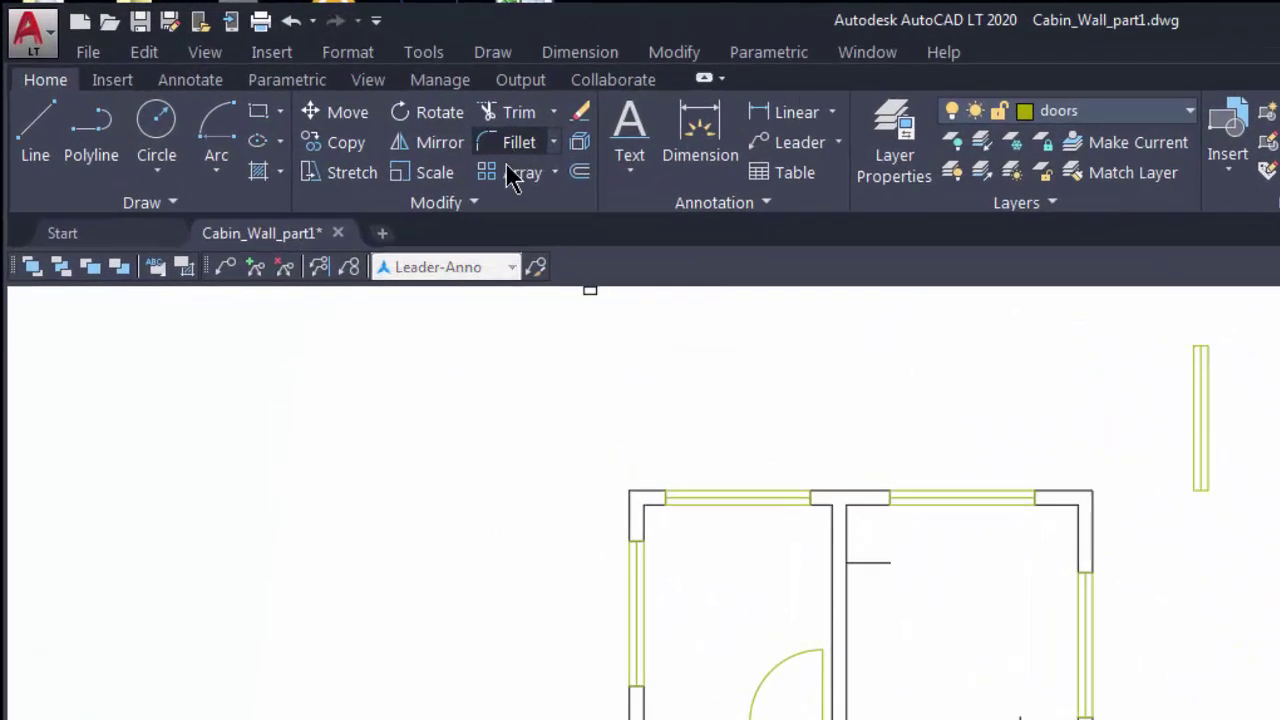
# - Fillet the two offset countertop lines with radius 0 to join them into a square corner
pyautogui.click(314, 87)
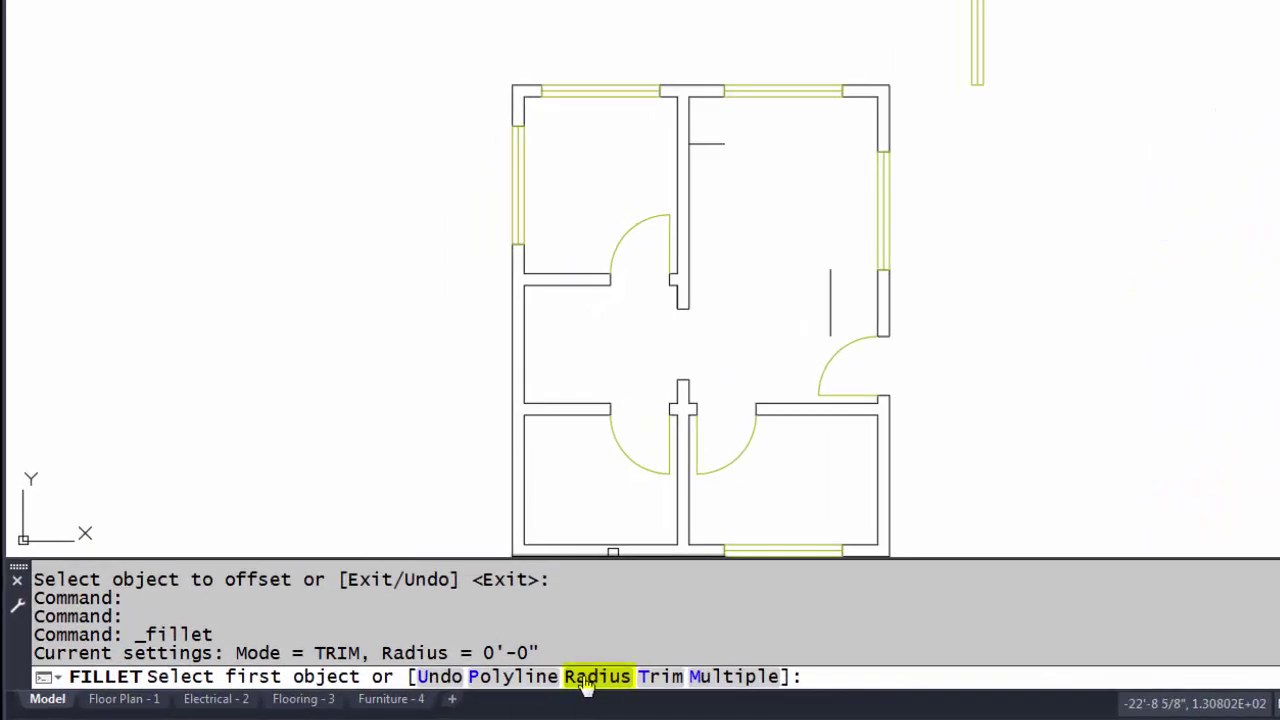
pyautogui.click(587, 680)
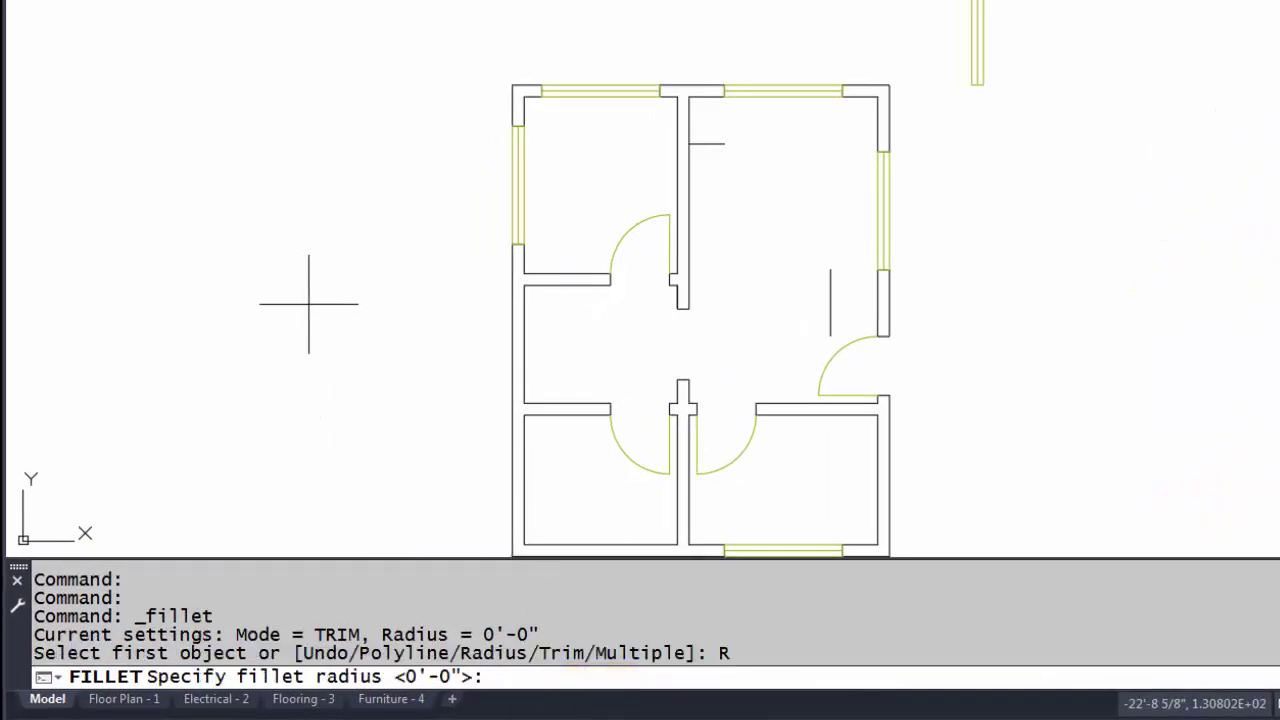
pyautogui.press('Return')
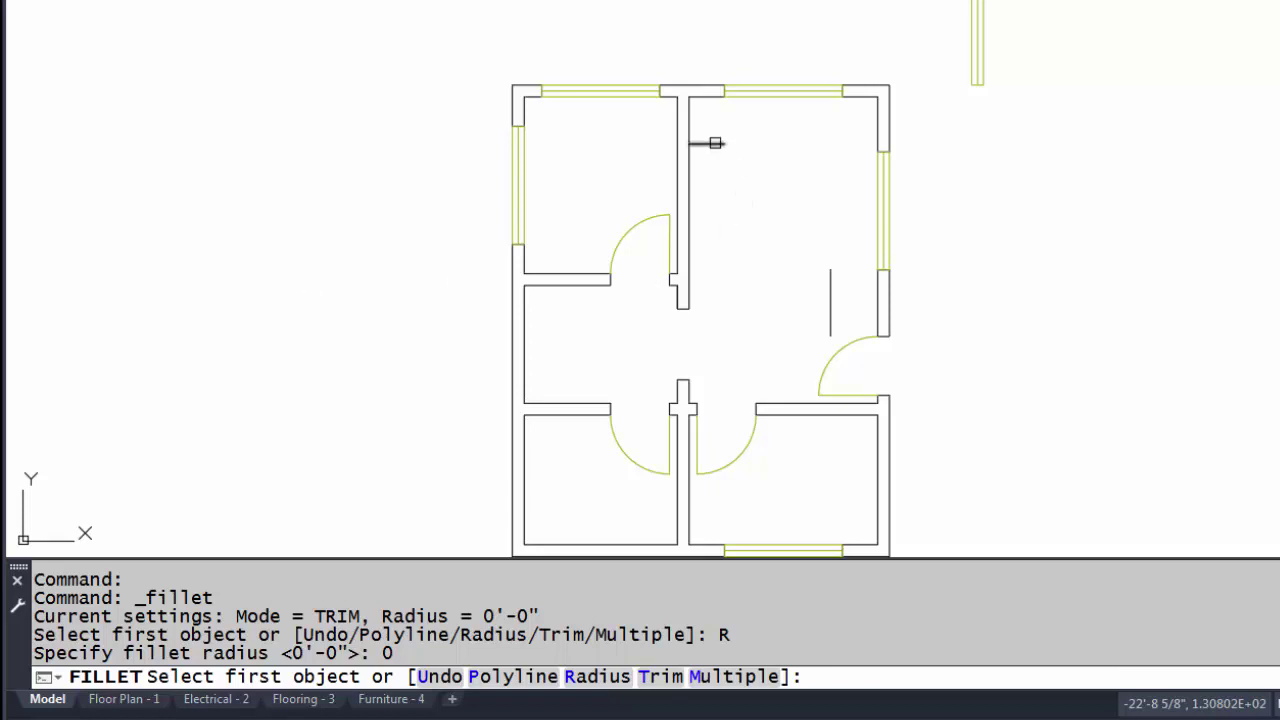
pyautogui.click(715, 143)
pyautogui.click(826, 275)
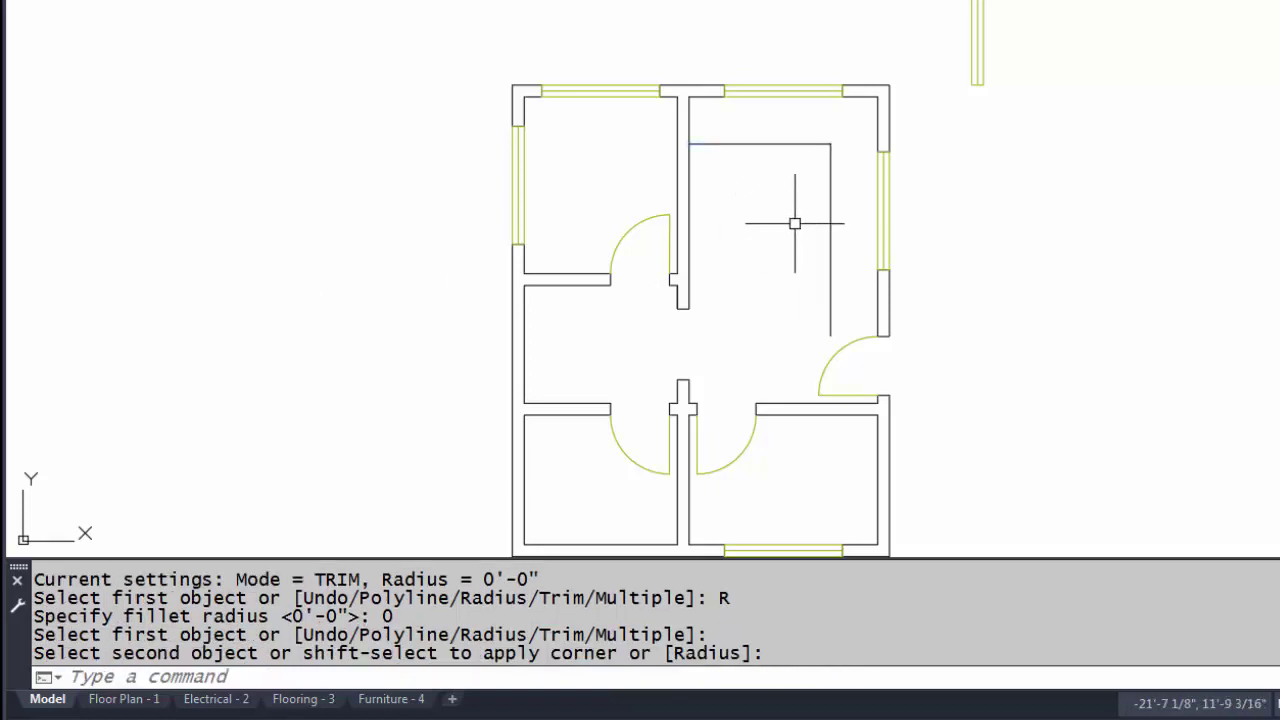
pyautogui.hotkey('ctrl', 'z')
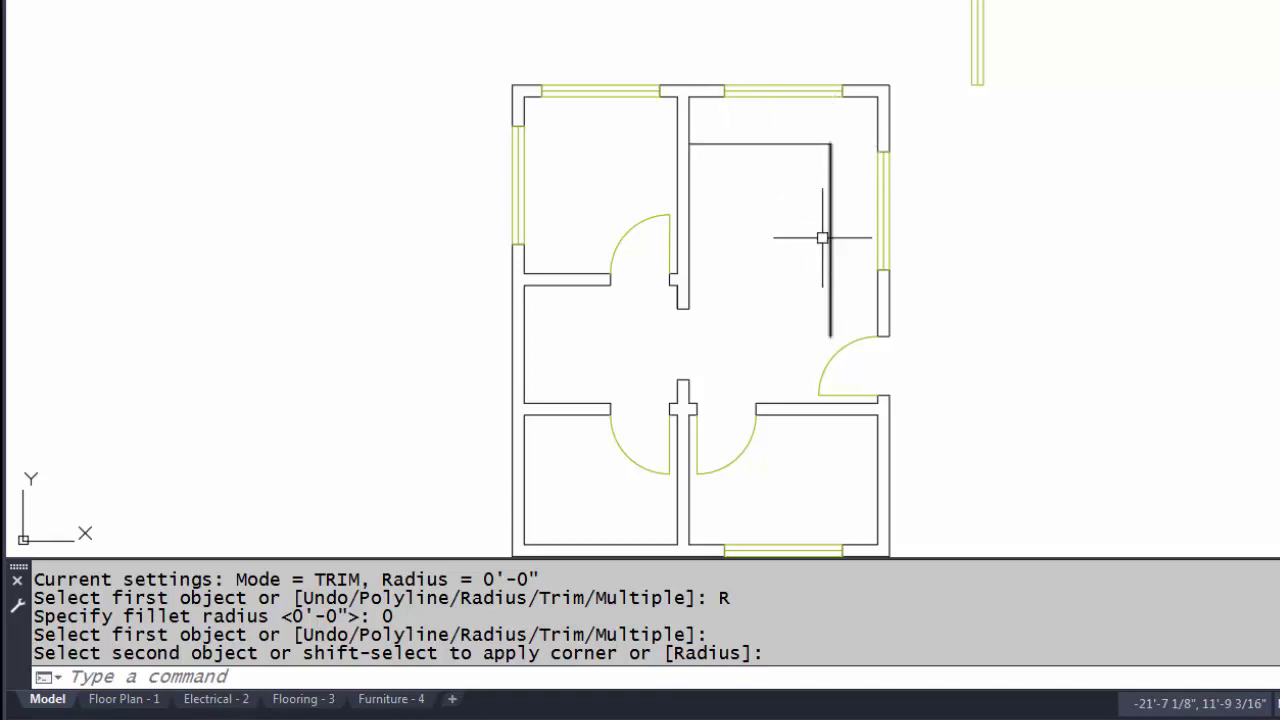
pyautogui.click(887, 122)
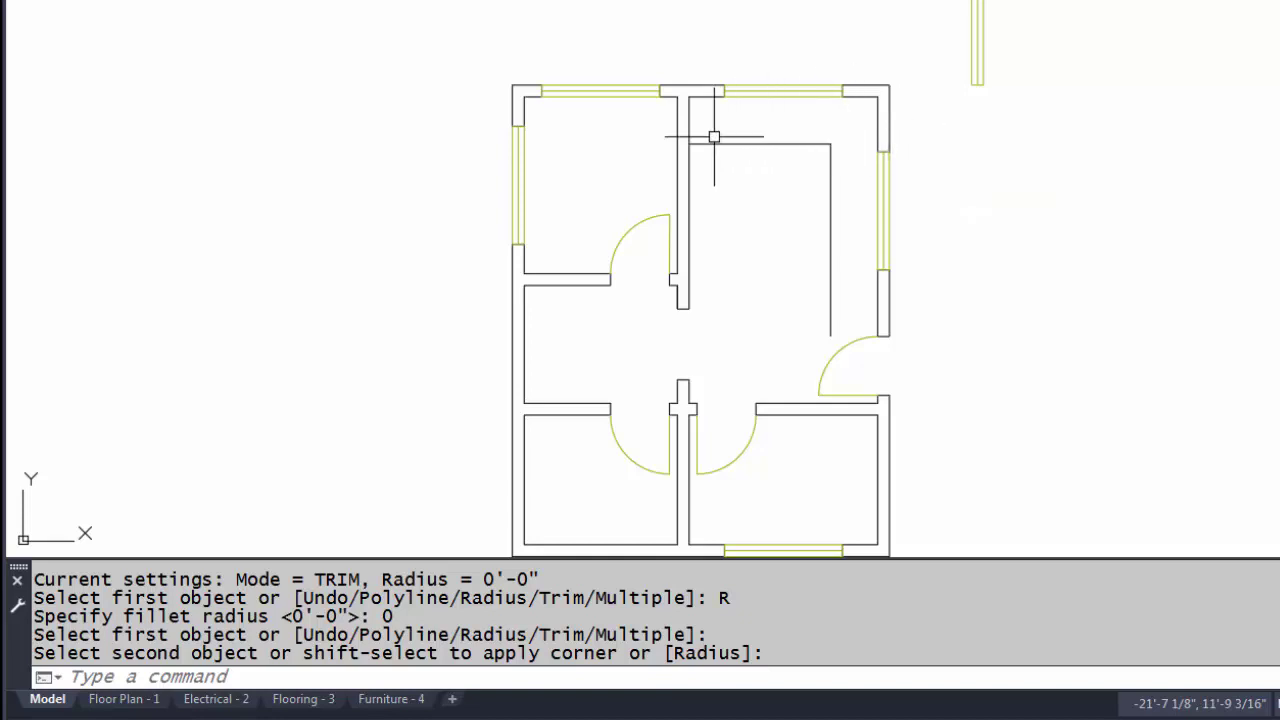
pyautogui.moveTo(746, 206); pyautogui.dragTo(689, 164, button='middle')
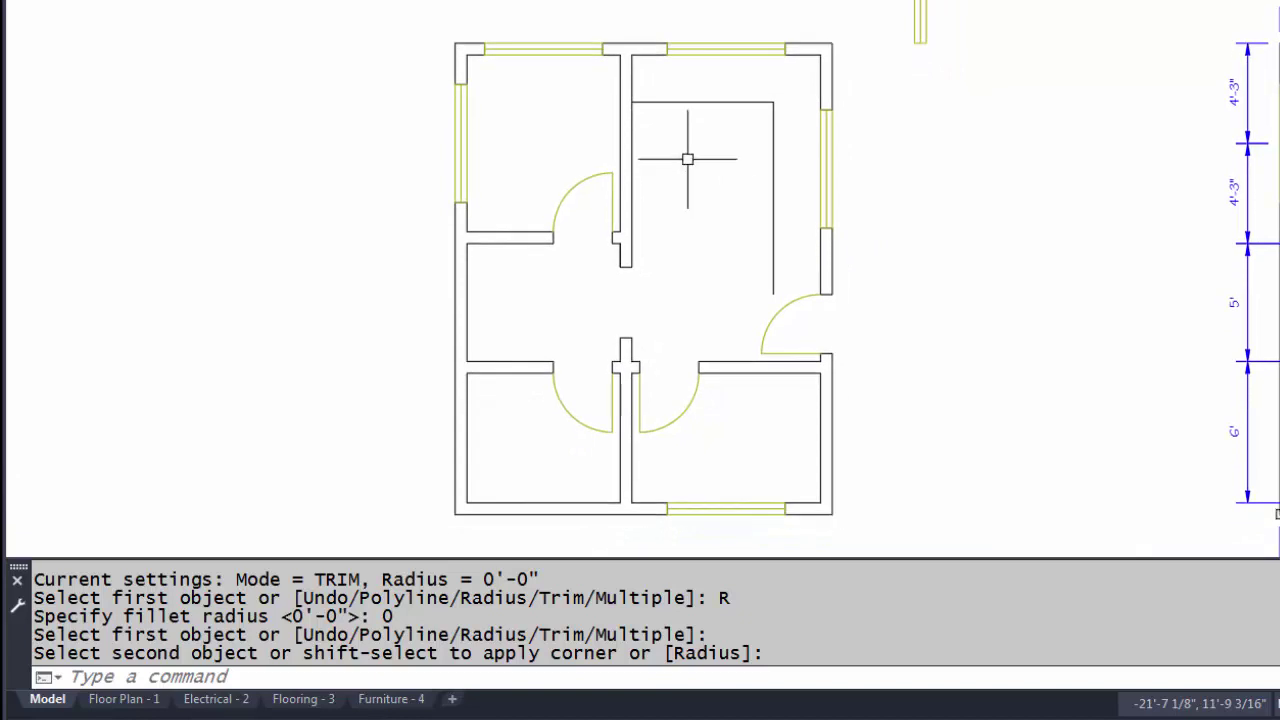
pyautogui.click(766, 107)
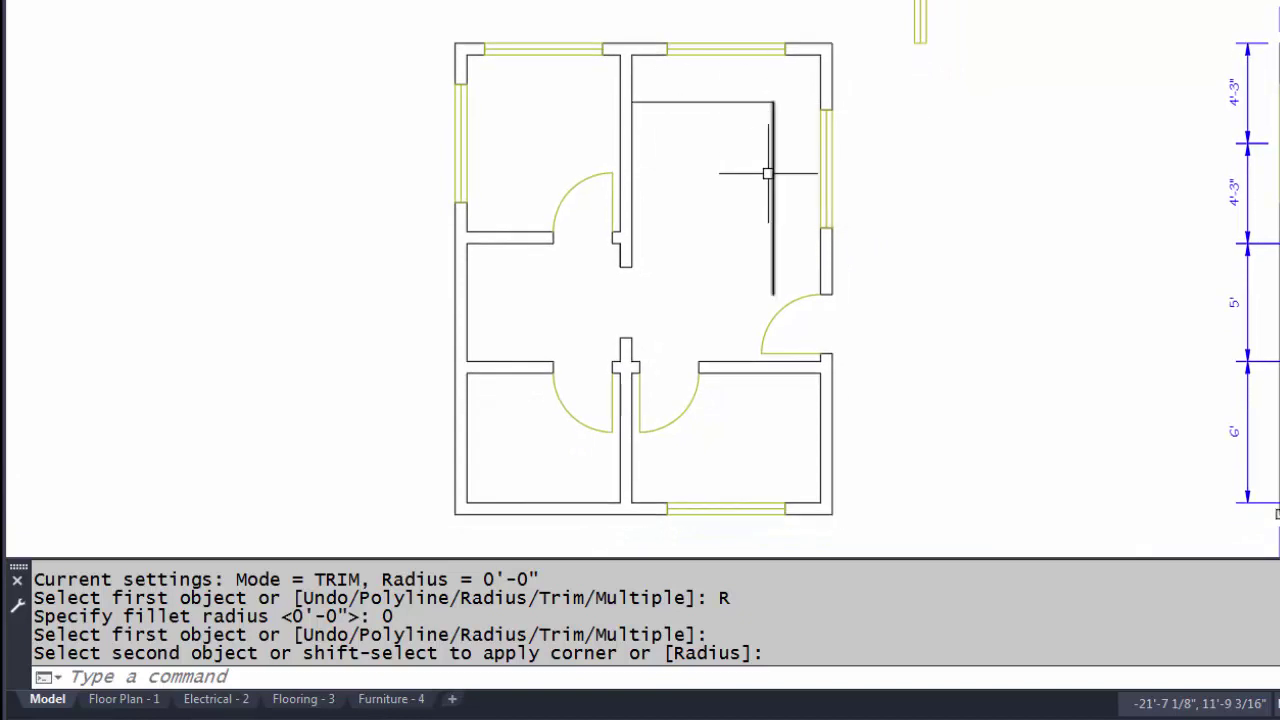
pyautogui.moveTo(742, 244); pyautogui.dragTo(712, 228, button='middle')
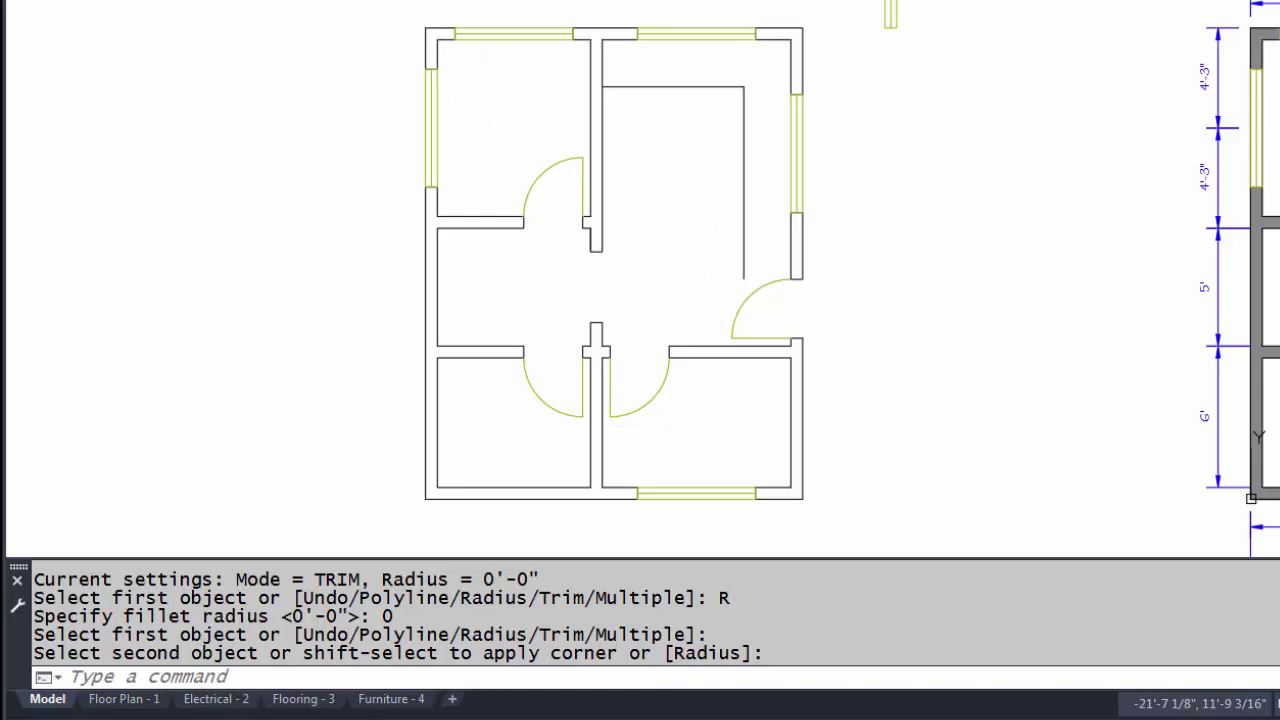
# - Draw a horizontal line from the midpoint of the inner wall edge below the kitchen's right window, leftward past the vertical countertop line
pyautogui.press('l')
pyautogui.press('Return')
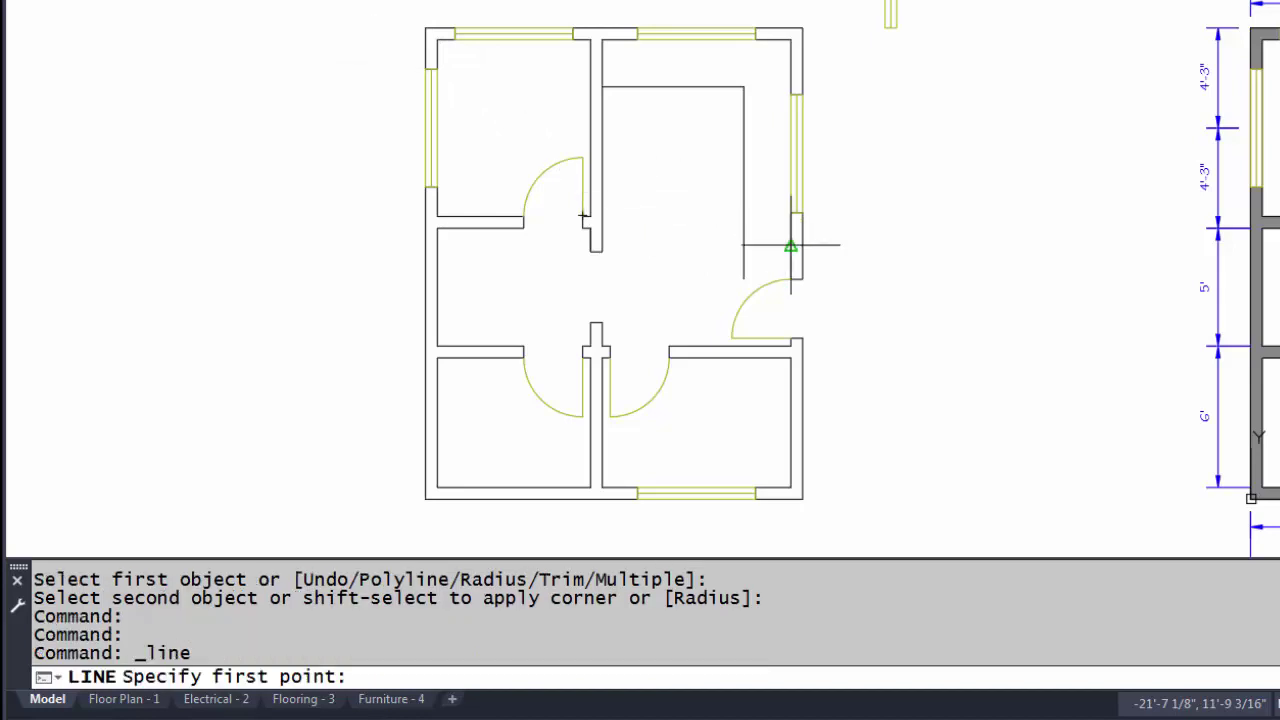
pyautogui.click(790, 245)
pyautogui.click(676, 245)
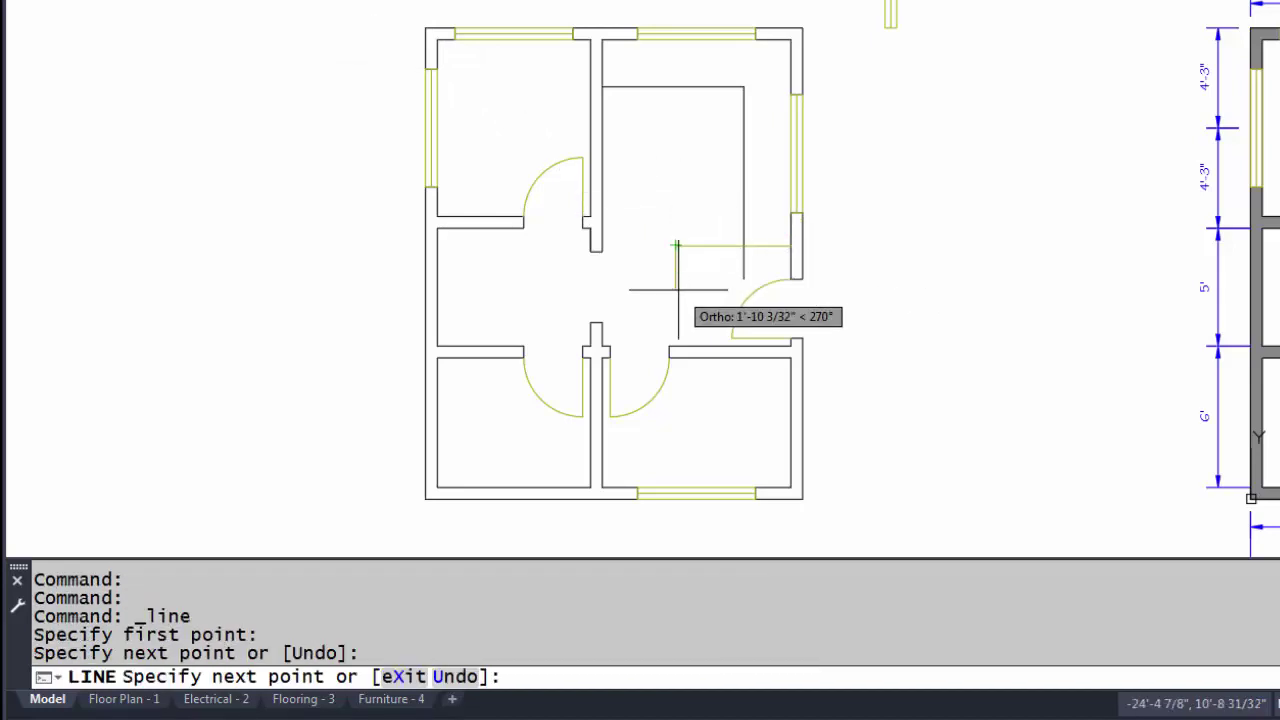
pyautogui.press('Return')
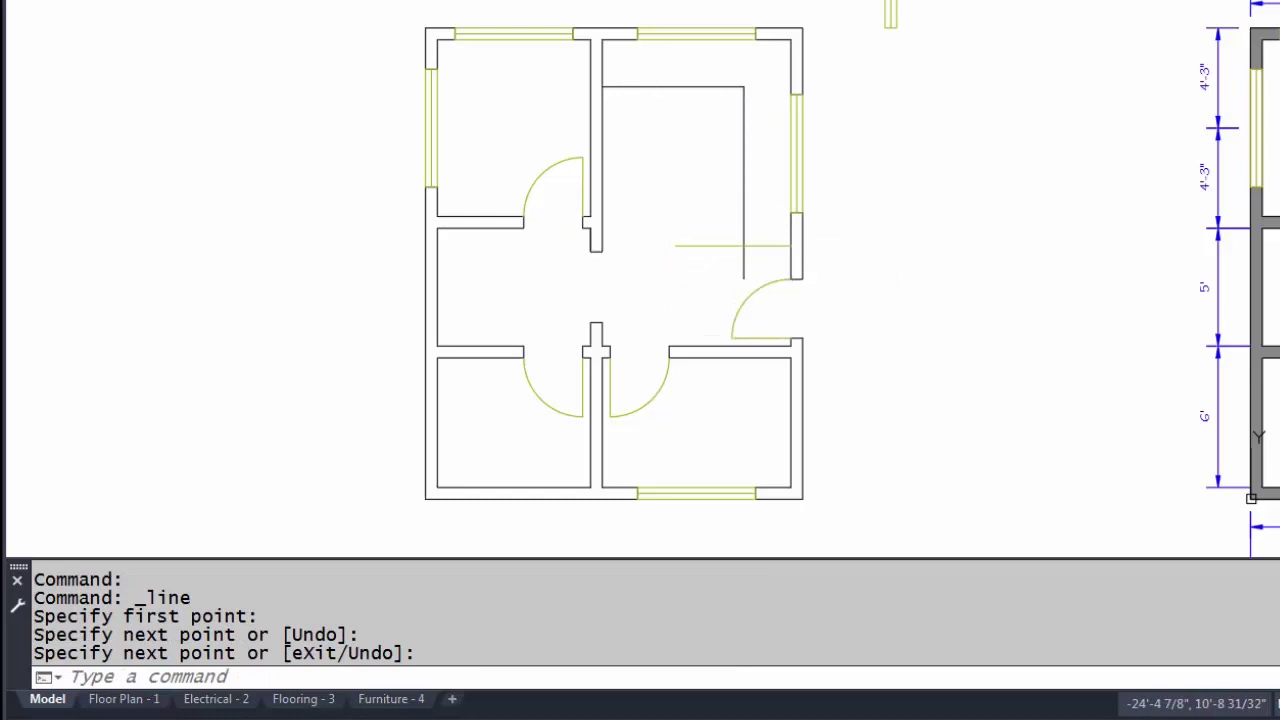
# - Fillet the vertical countertop line and the new horizontal line with radius 0 to close the counter's lower end
pyautogui.press('f')
pyautogui.press('Return')
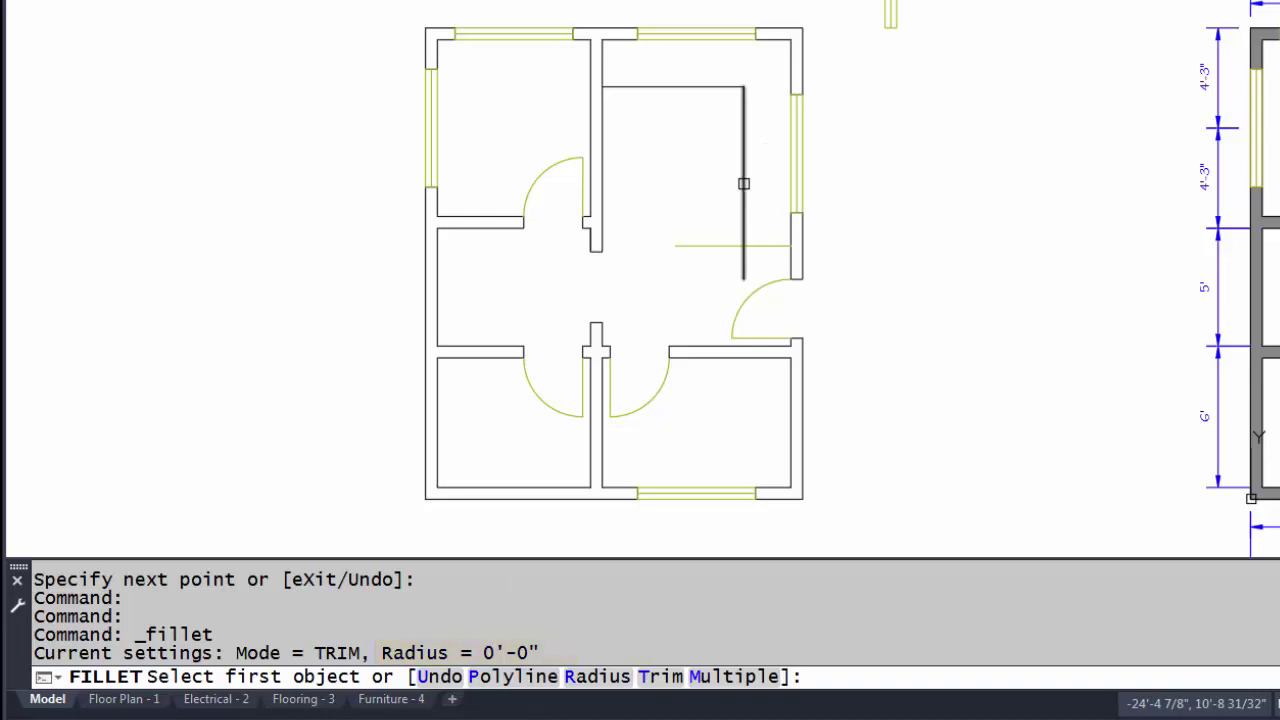
pyautogui.click(741, 184)
pyautogui.click(754, 245)
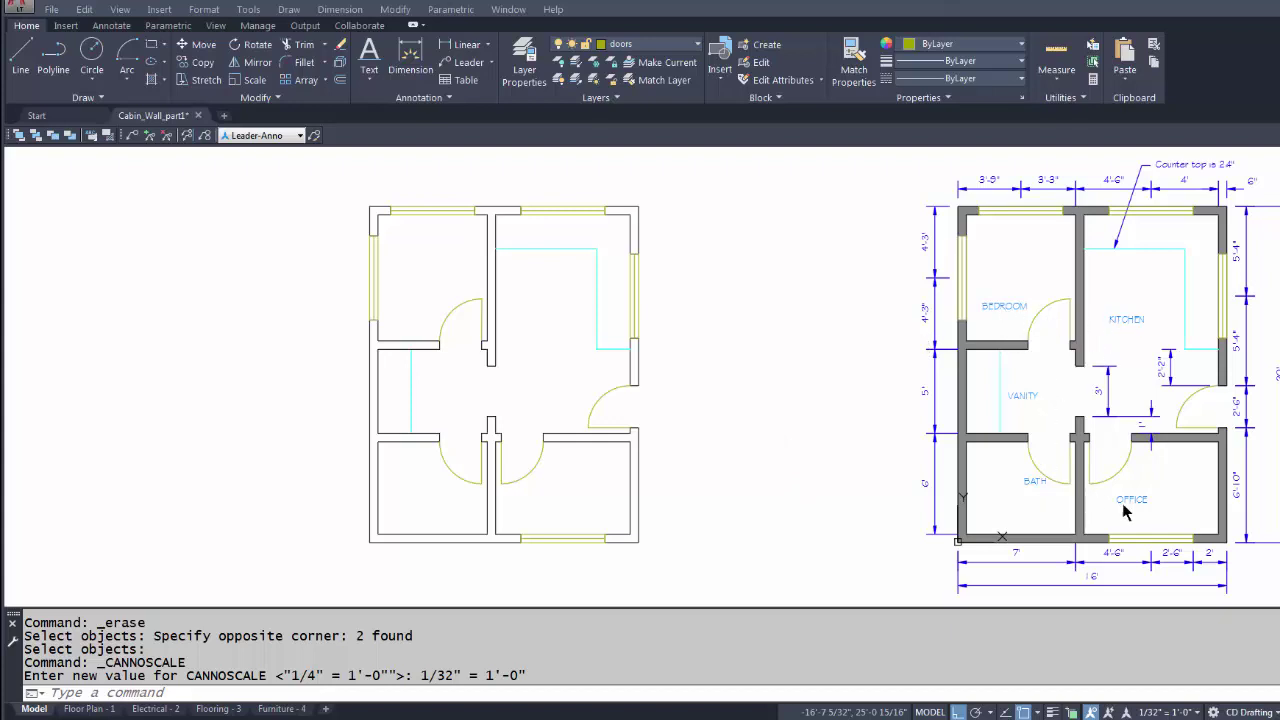
# - Make text room label the current layer and place the multiline text BEDROOM to the right of the new floor plan
pyautogui.click(697, 45)
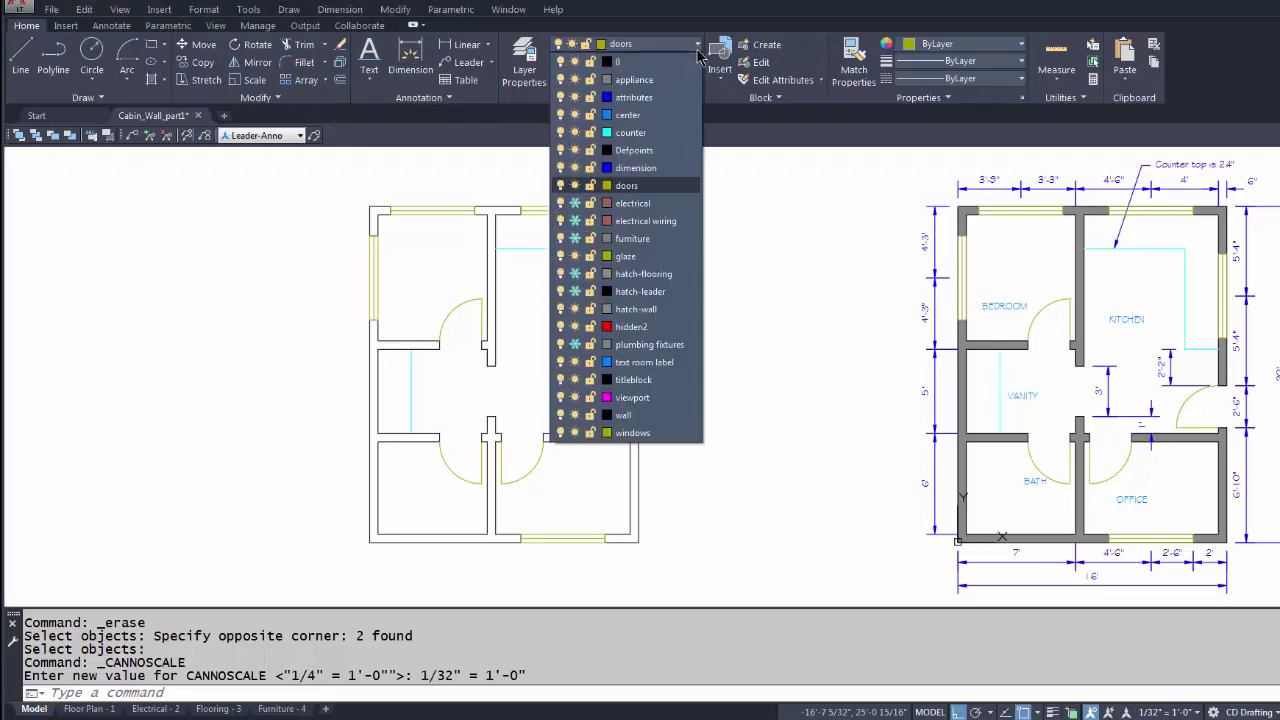
pyautogui.click(656, 364)
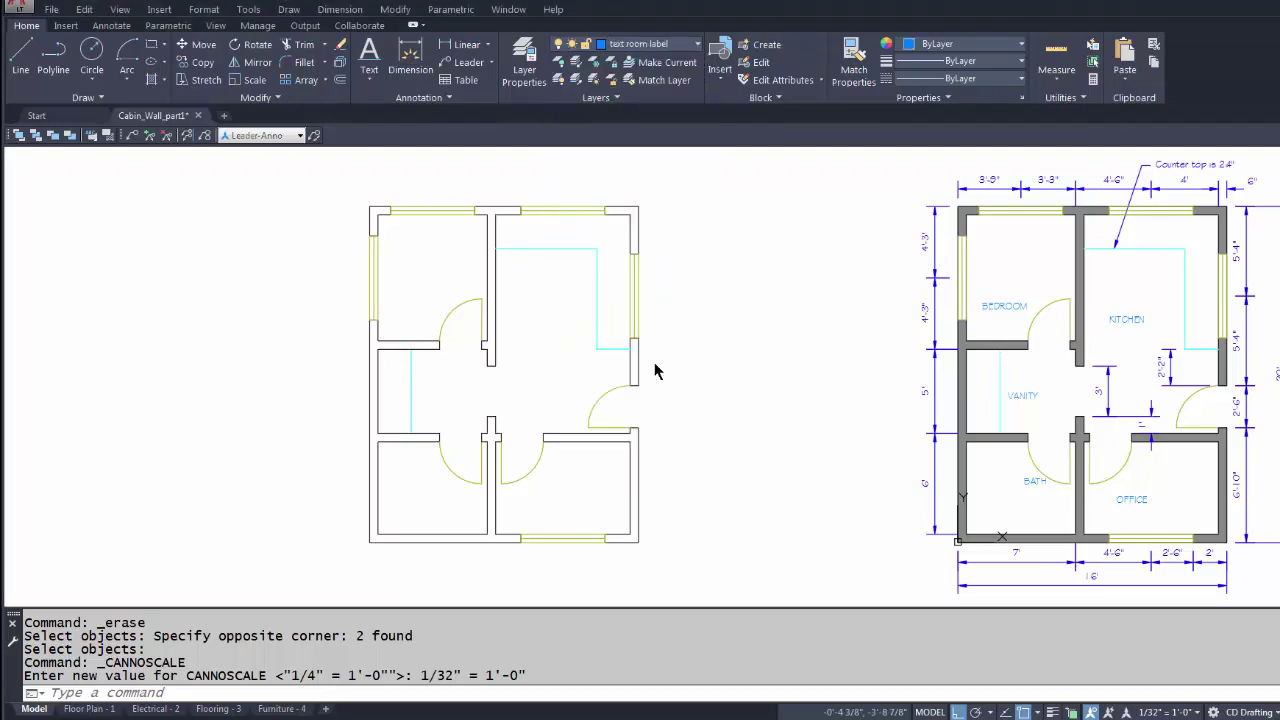
pyautogui.click(370, 81)
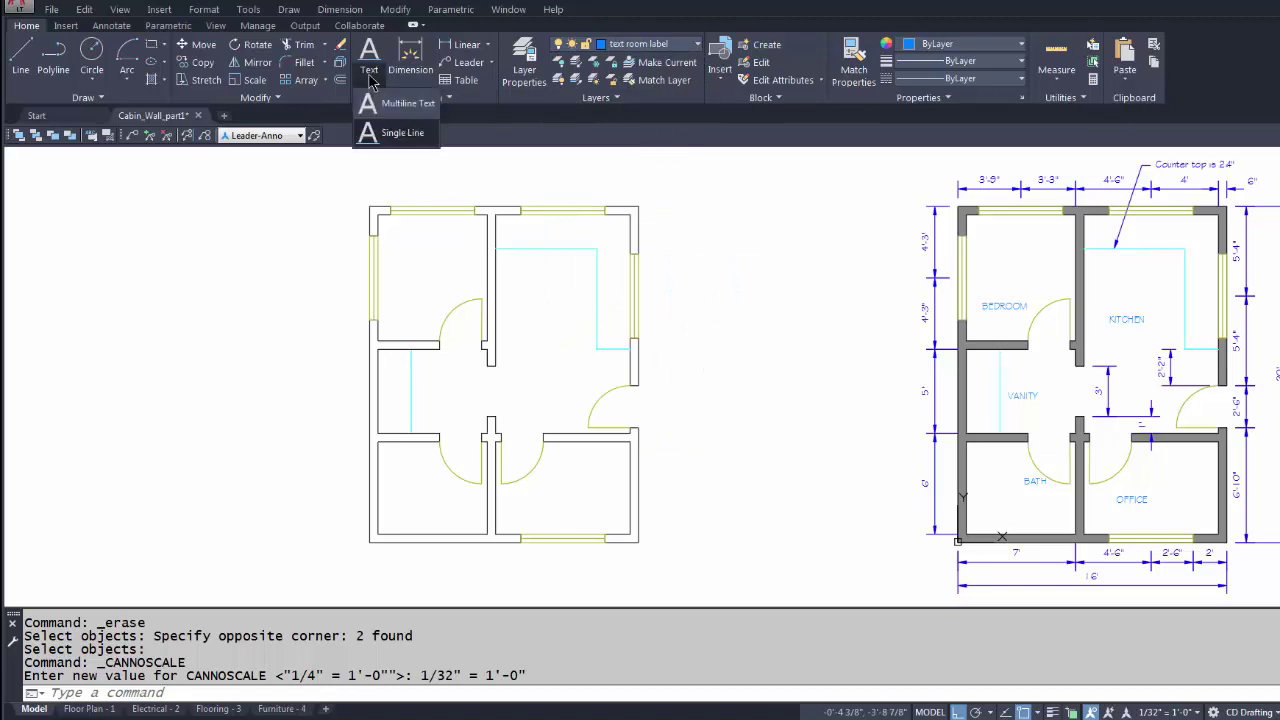
pyautogui.click(374, 104)
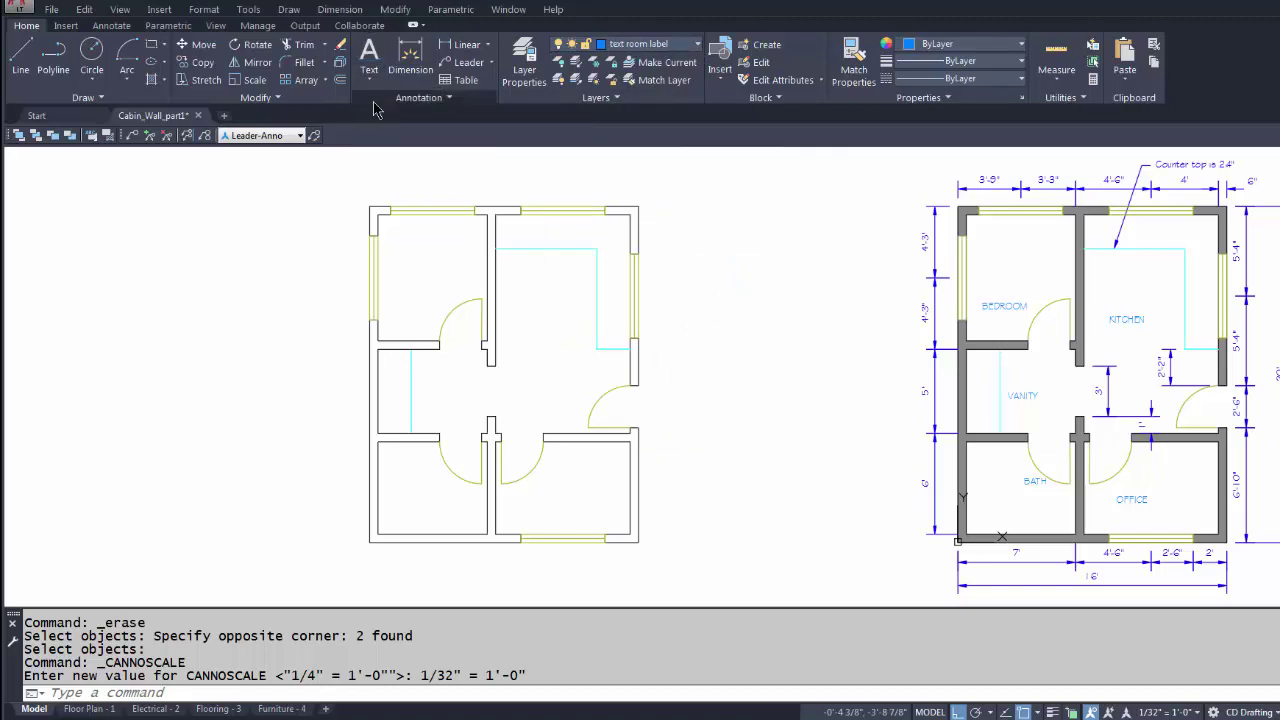
pyautogui.click(655, 285)
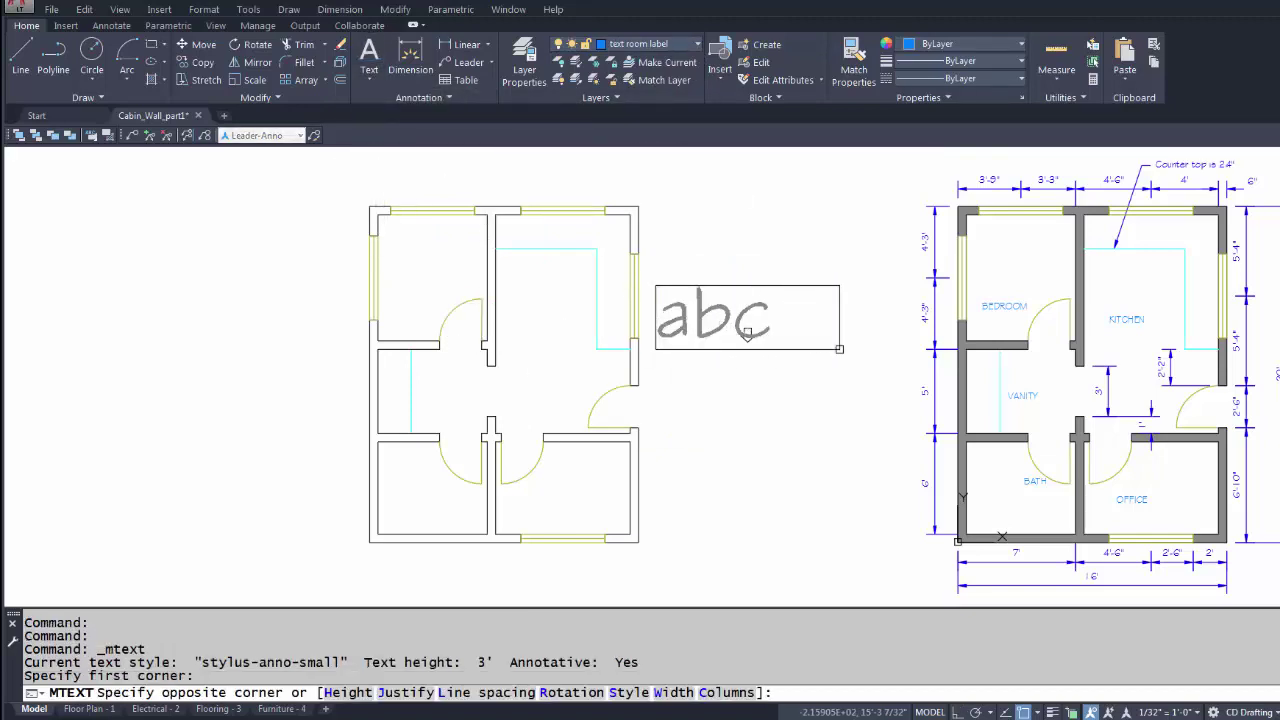
pyautogui.click(881, 369)
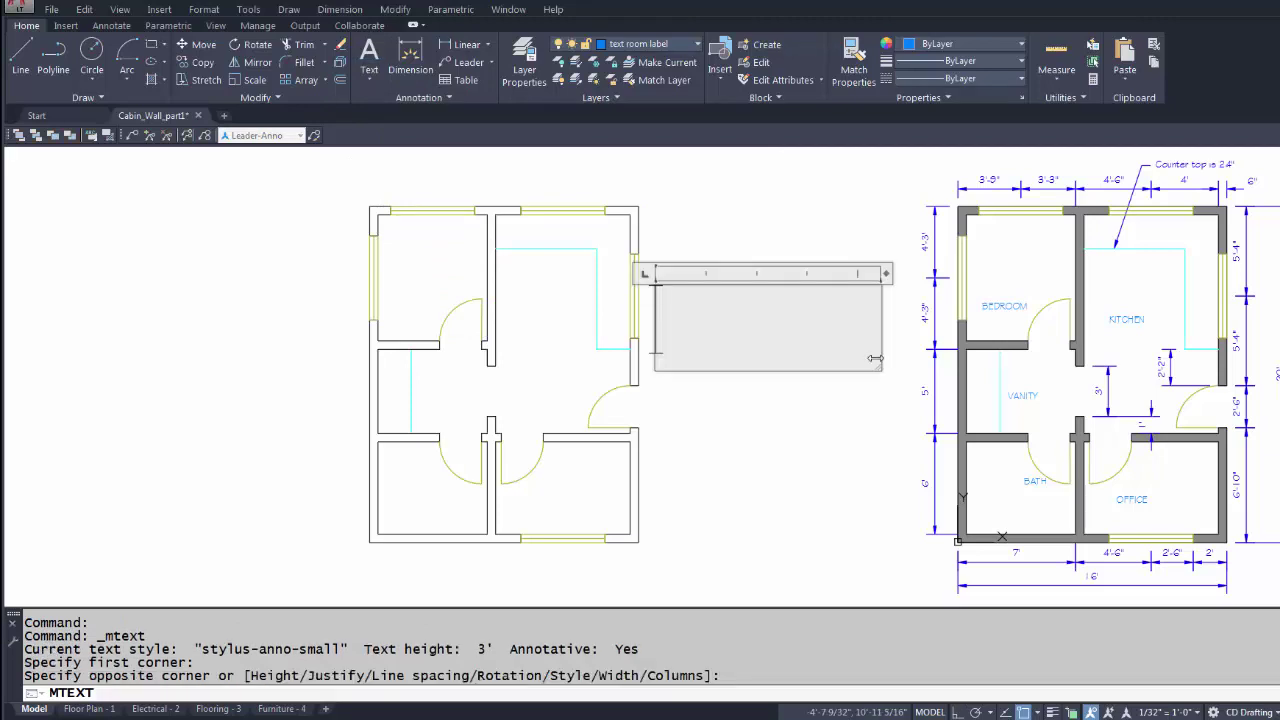
pyautogui.write('Be')
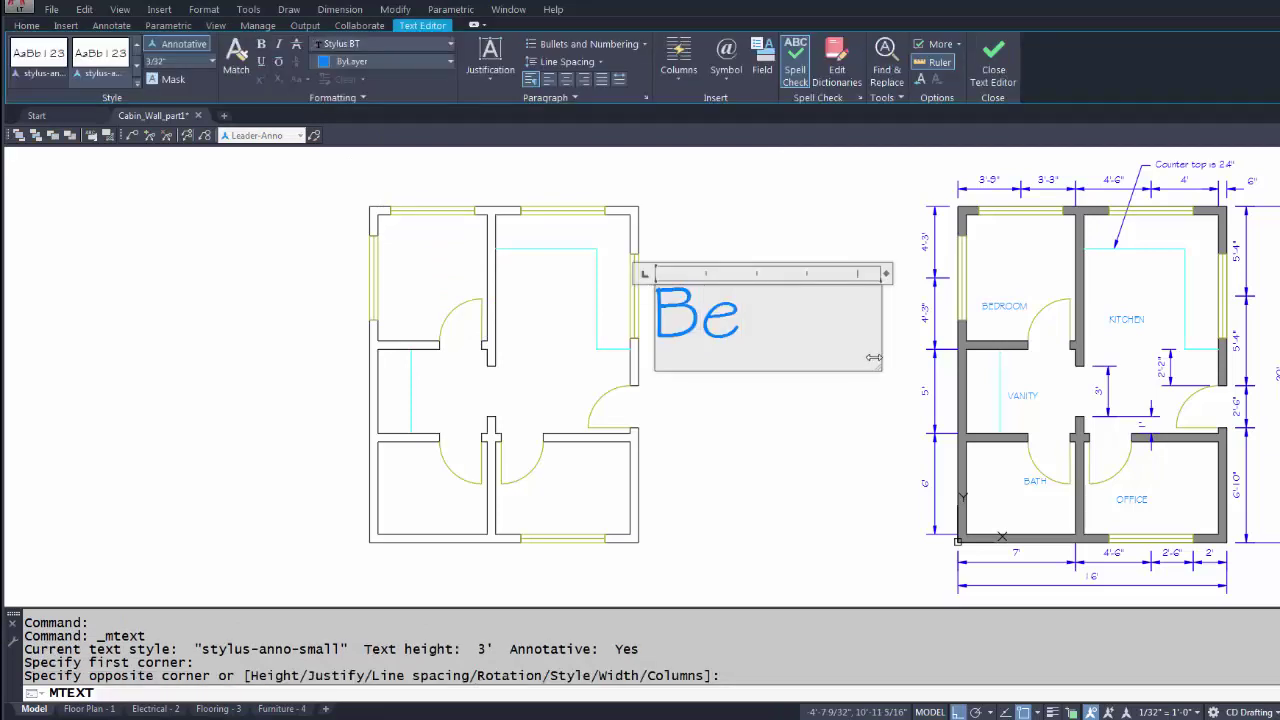
pyautogui.press('BackSpace')
pyautogui.write('EDROOM')
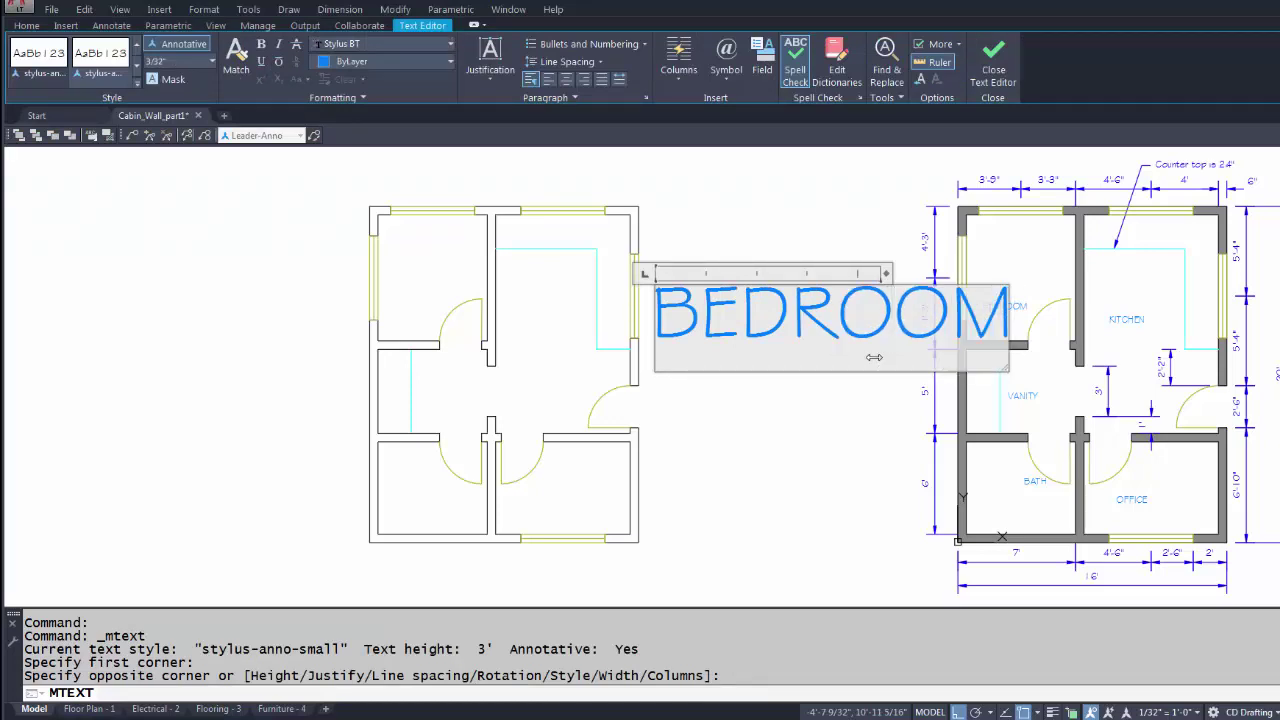
pyautogui.hotkey('ctrl', 'Return')
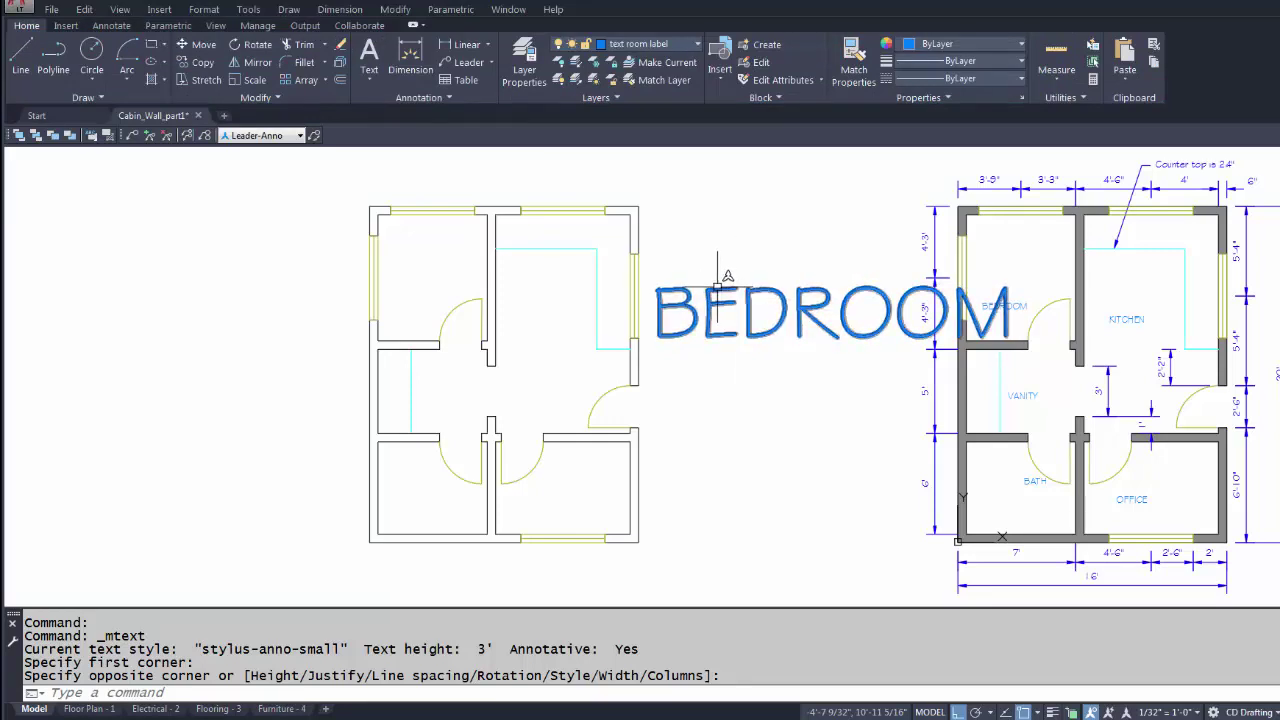
pyautogui.press('Escape')
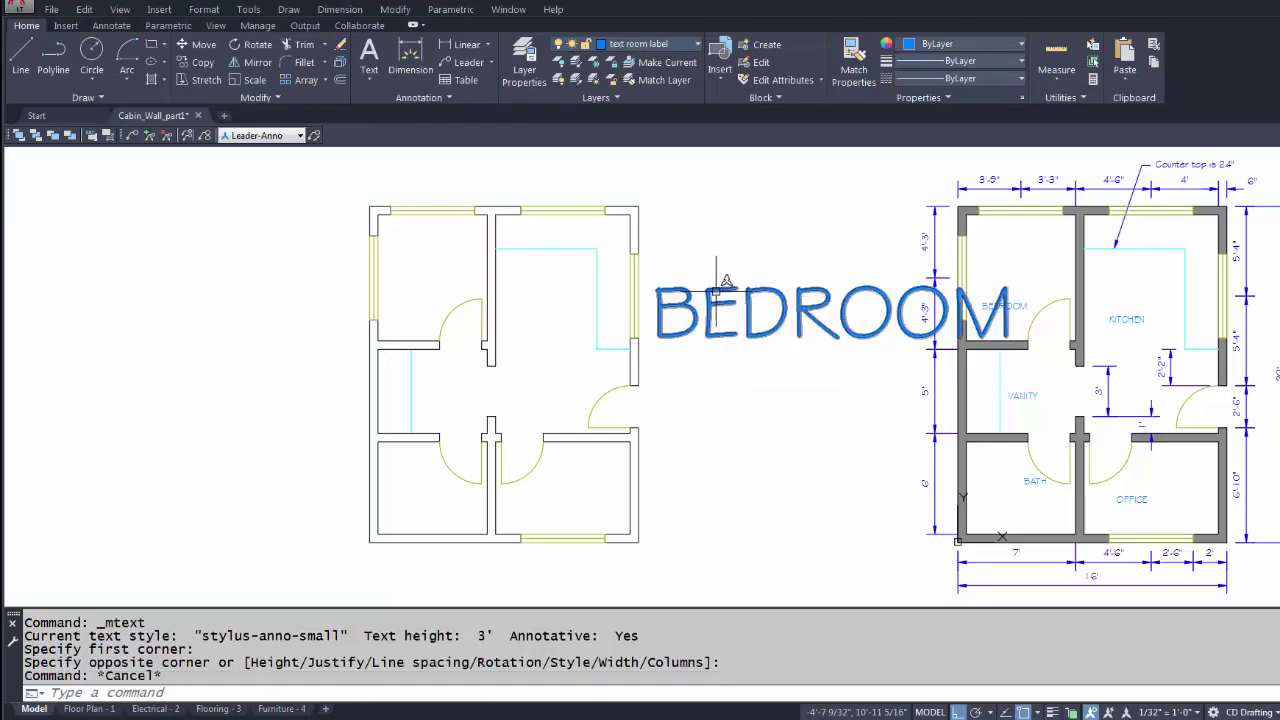
# - Delete the oversized BEDROOM text beside the new floor plan and set the annotation scale to 1/4" = 1'-0"
pyautogui.click(718, 291)
pyautogui.press('Delete')
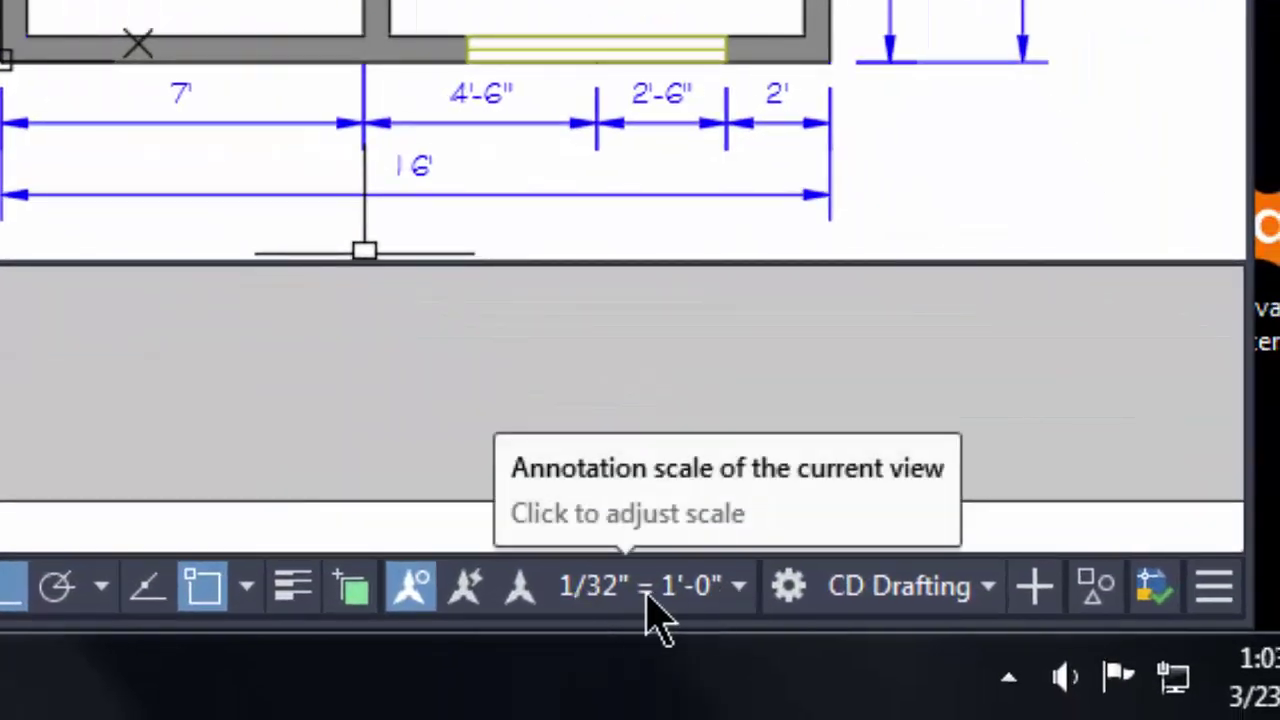
pyautogui.click(740, 590)
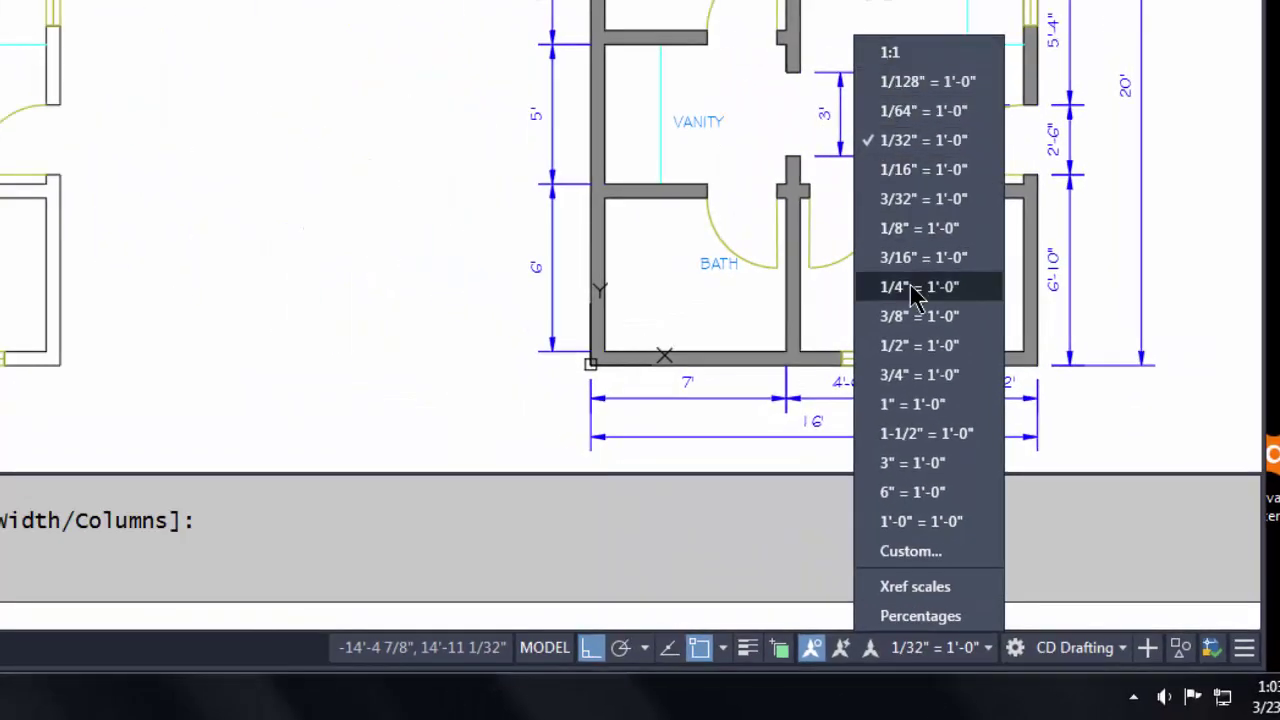
pyautogui.click(910, 286)
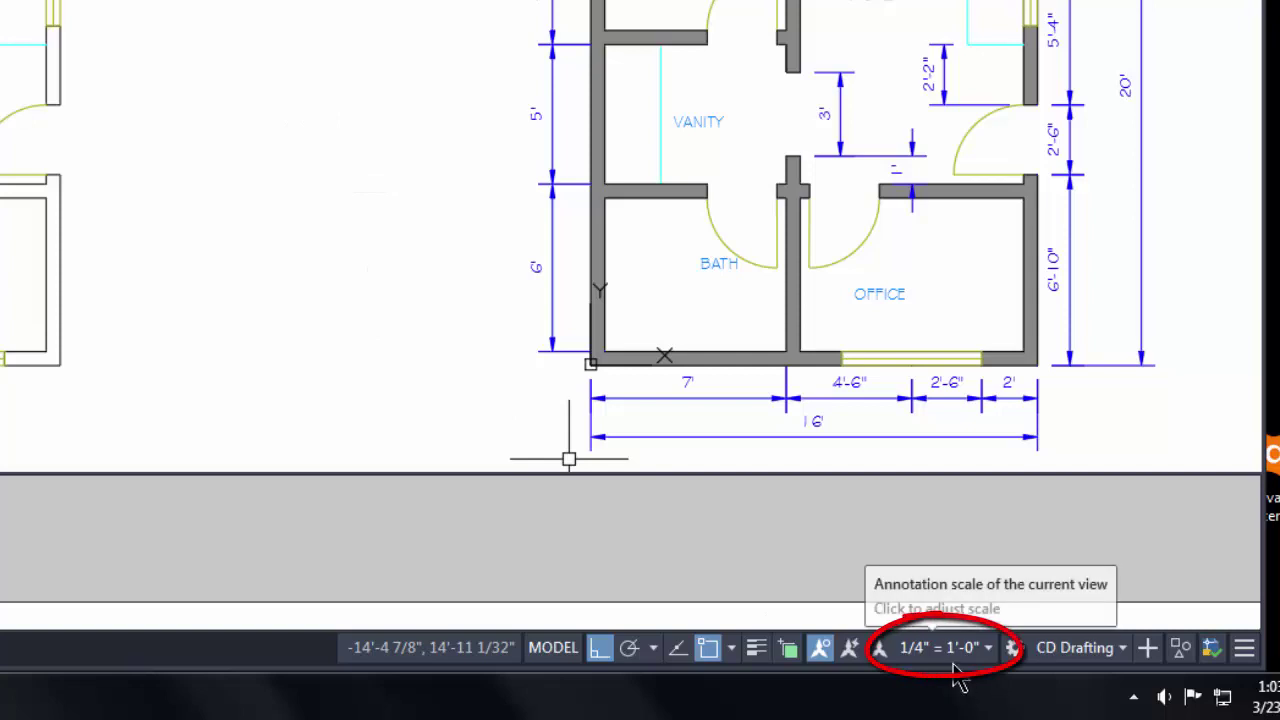
# - Place the multiline text BEDROOM inside the upper-left room of the new floor plan
pyautogui.click(348, 65)
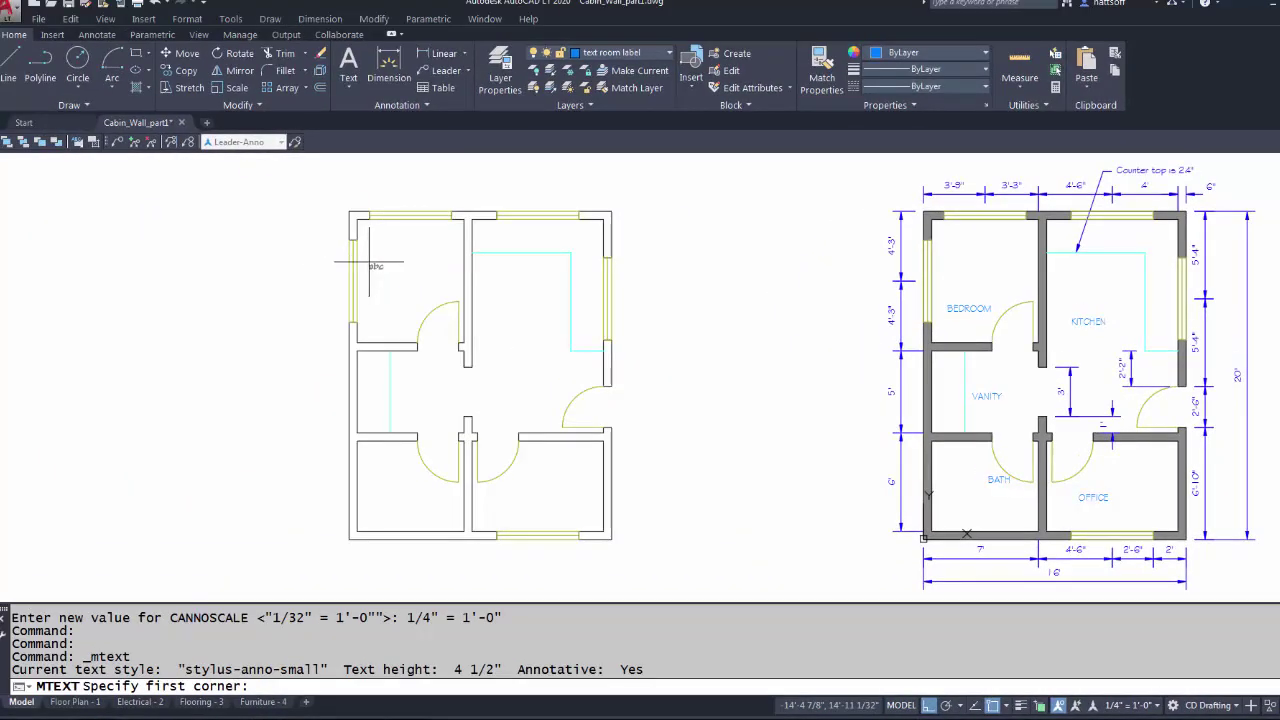
pyautogui.click(369, 263)
pyautogui.click(461, 286)
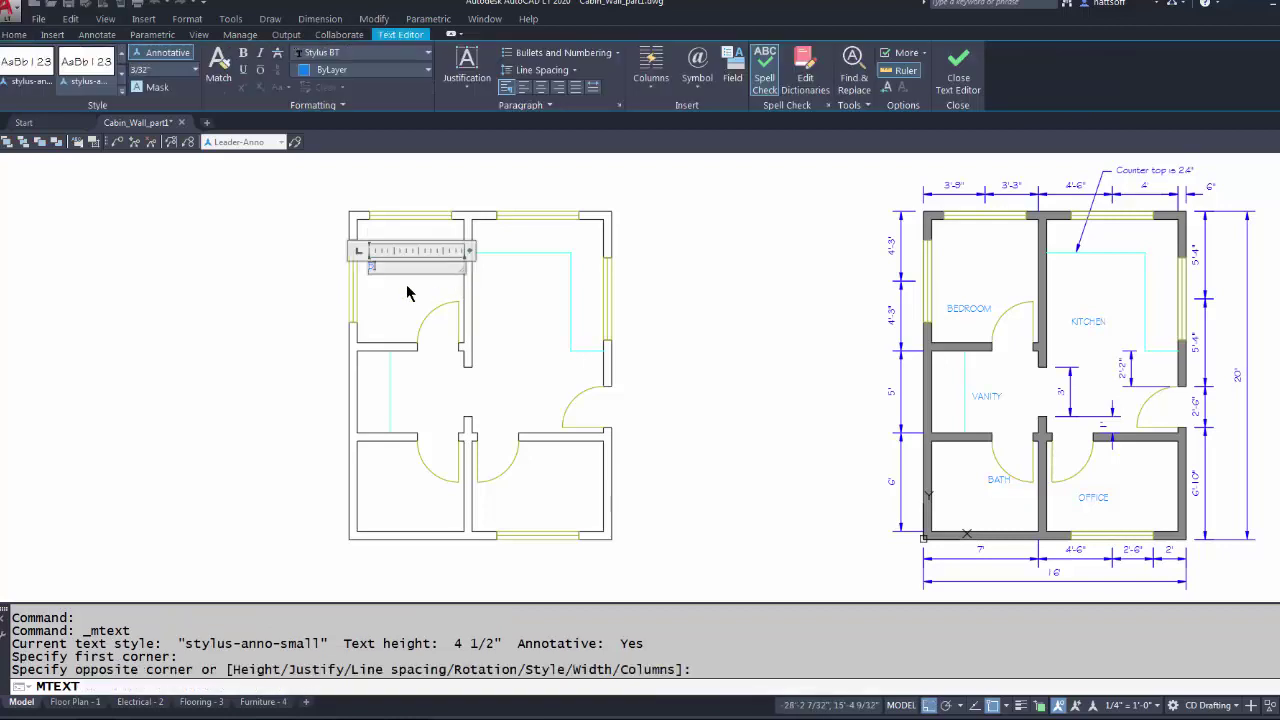
pyautogui.click(406, 293)
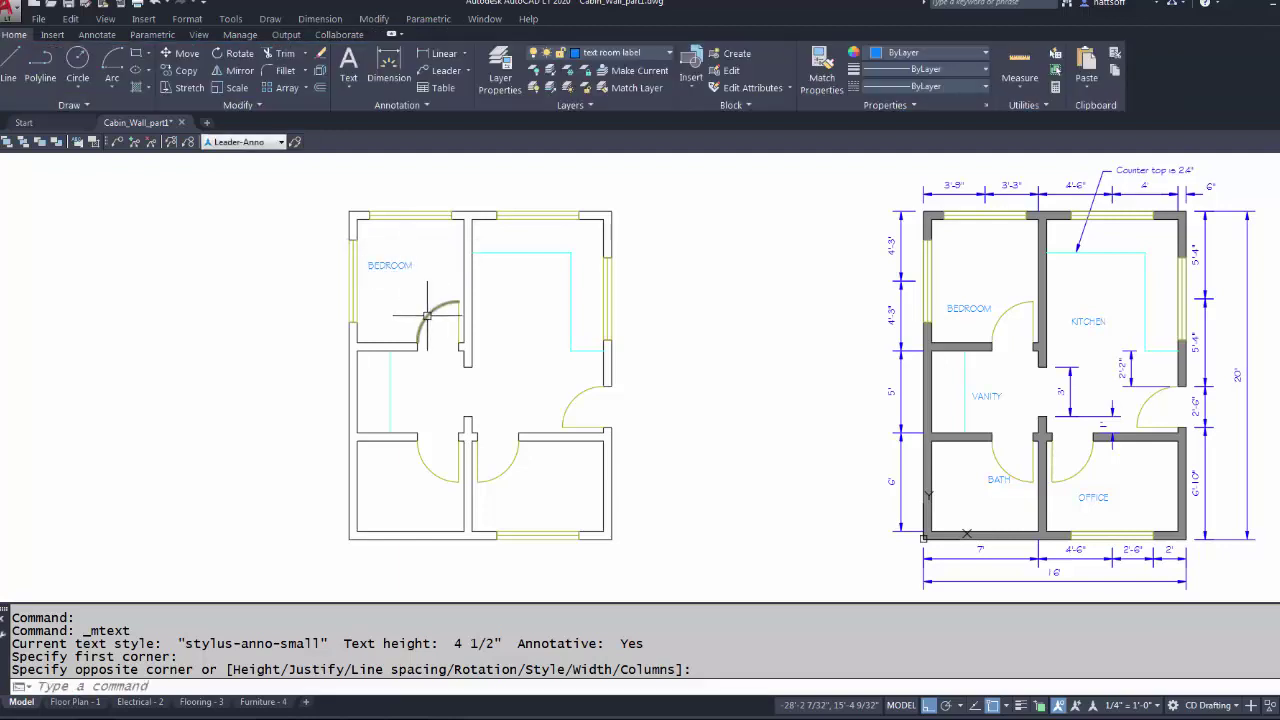
# - Move the new BEDROOM label straight down to just above the bedroom's lower wall, beside the door swing
pyautogui.click(372, 265)
pyautogui.click(369, 264)
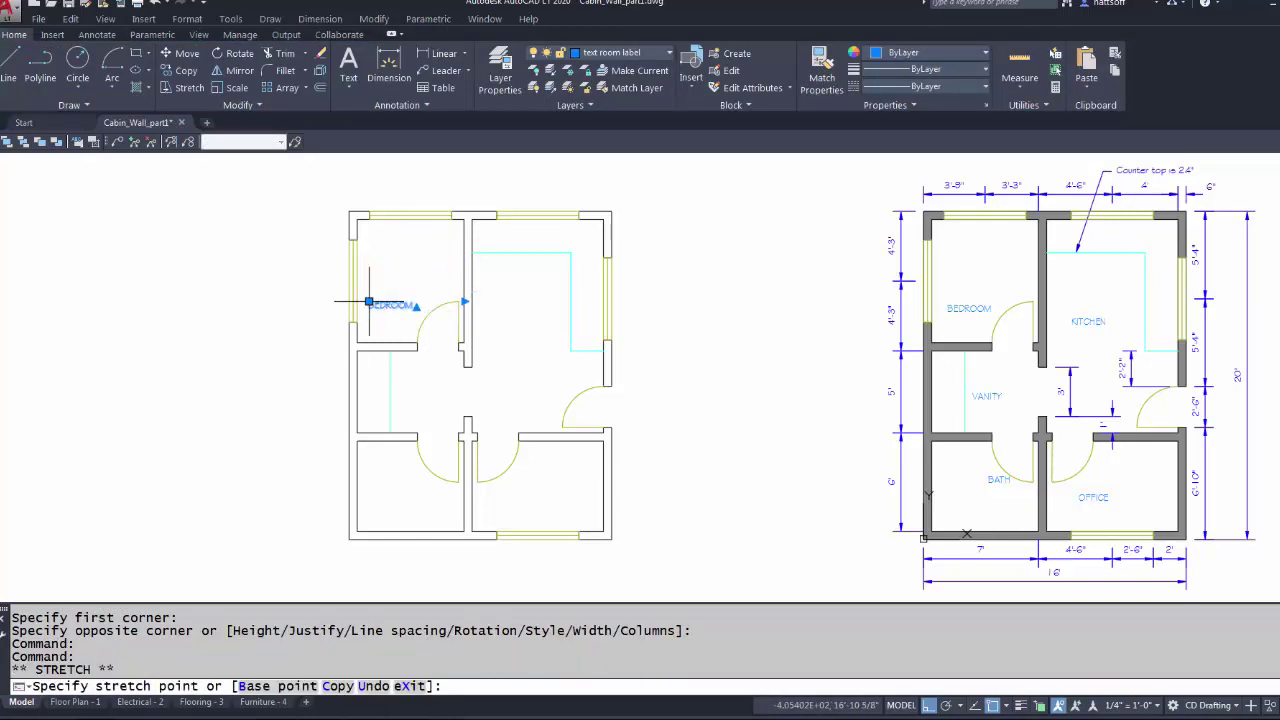
pyautogui.click(369, 302)
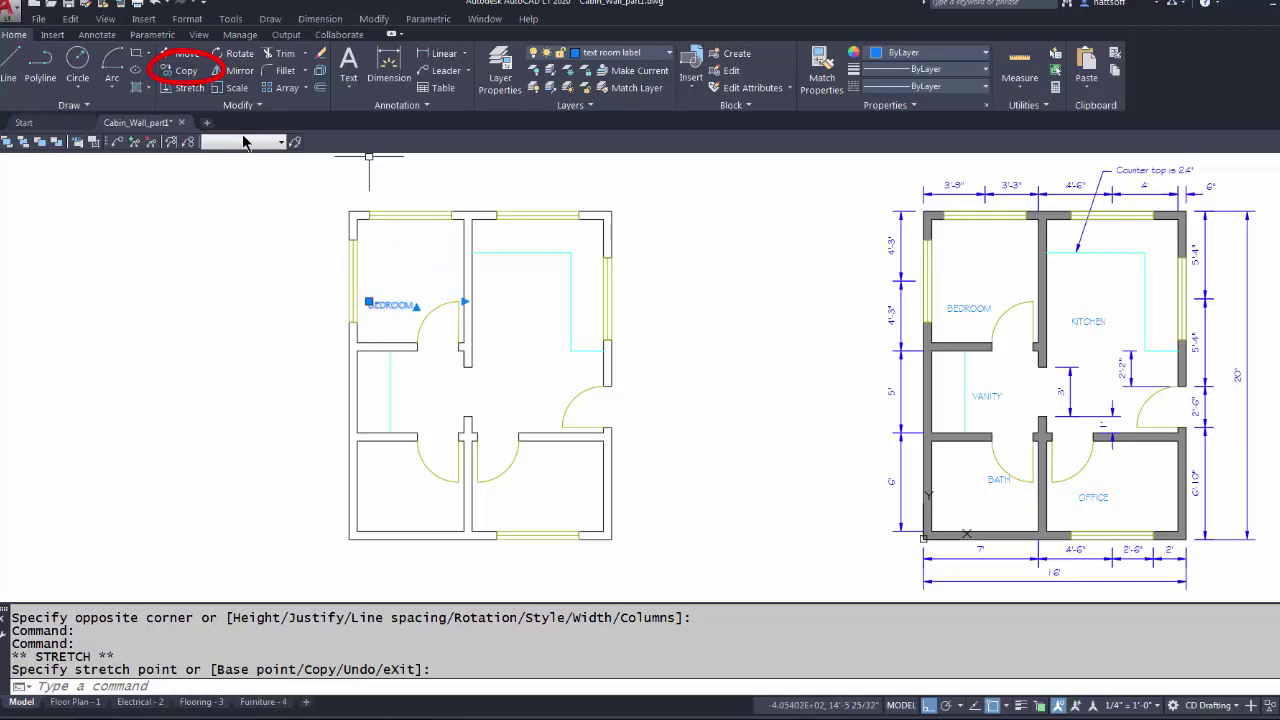
# - Copy the BEDROOM label into the kitchen, vanity, bath and office areas, turning Ortho off for free placement
pyautogui.click(184, 72)
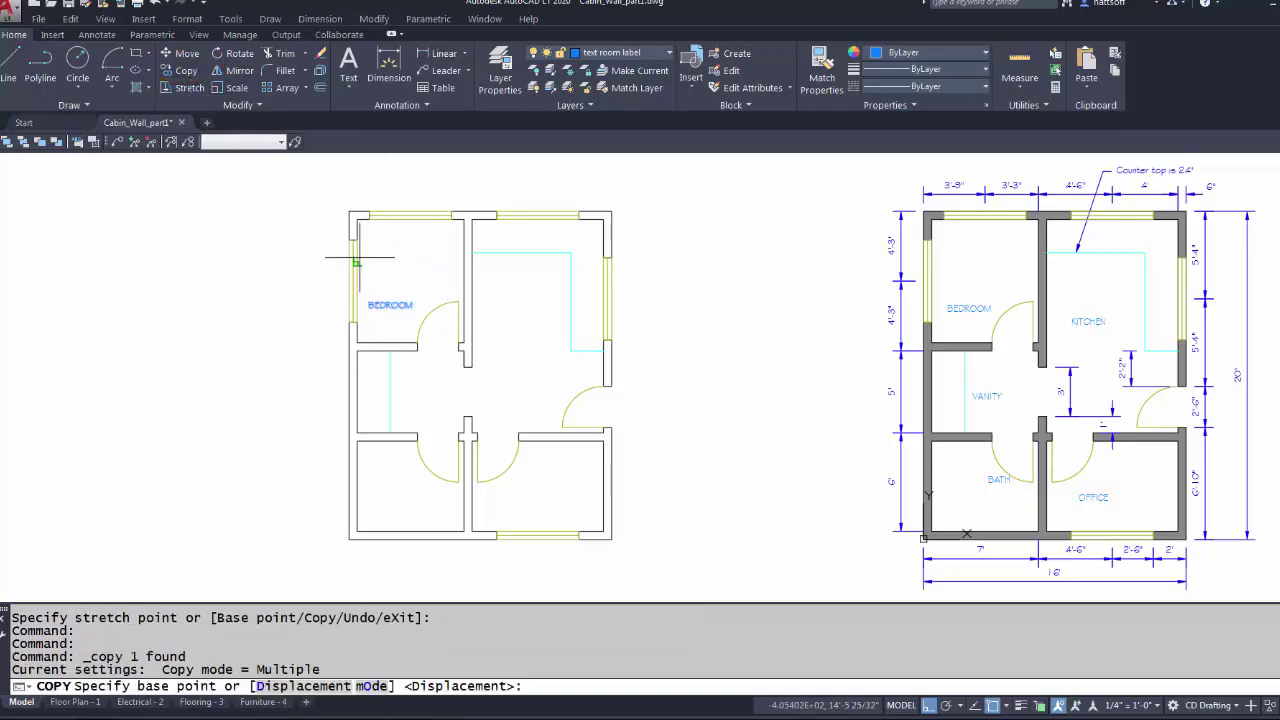
pyautogui.click(387, 291)
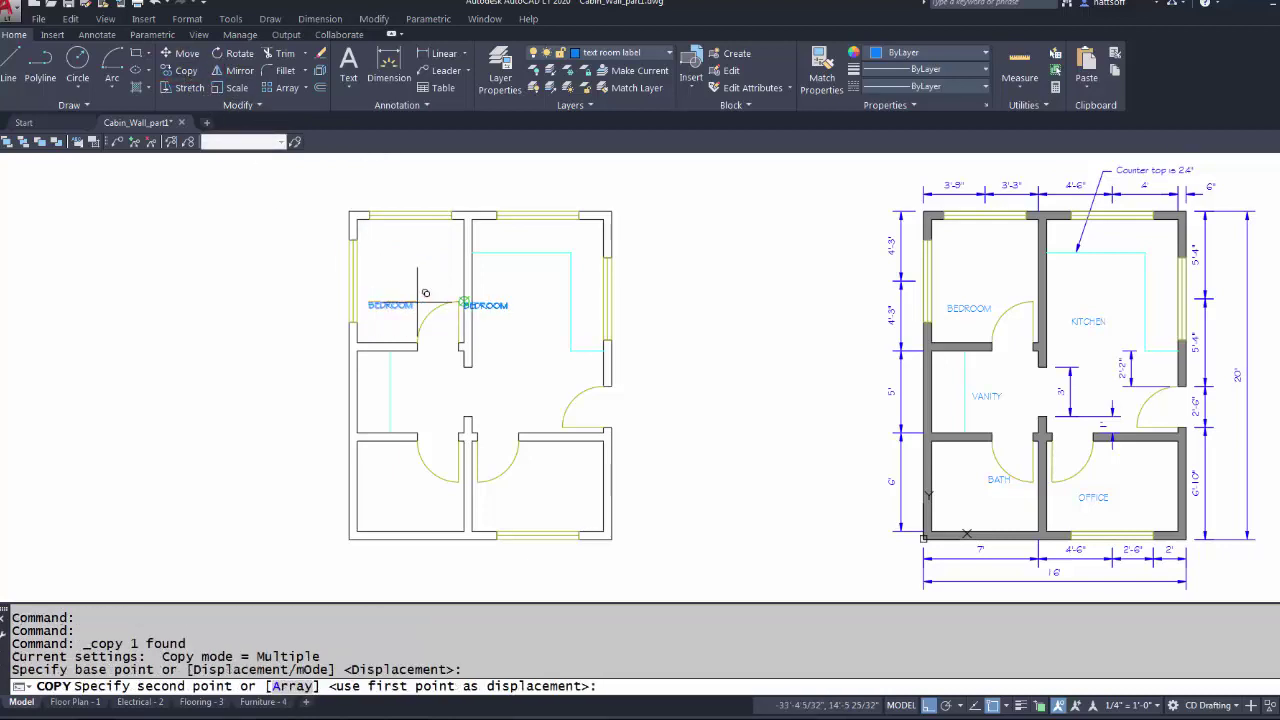
pyautogui.click(513, 297)
pyautogui.press('F8')
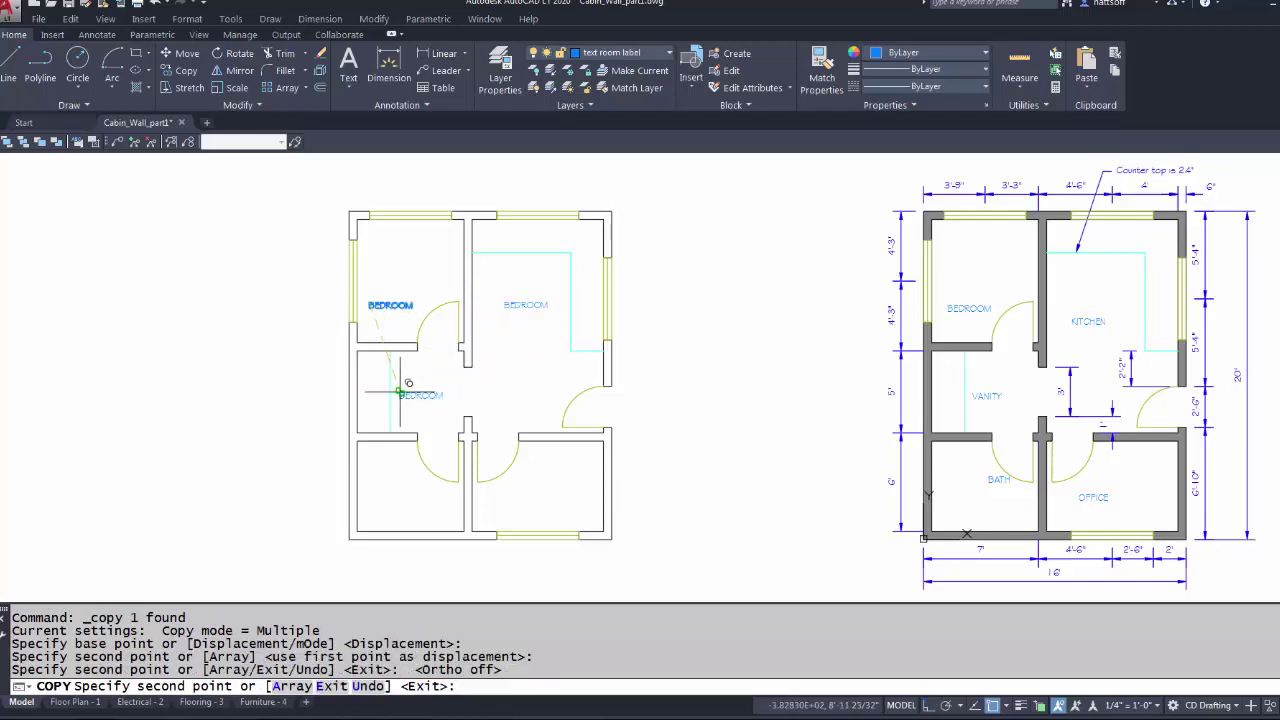
pyautogui.click(398, 481)
pyautogui.click(523, 497)
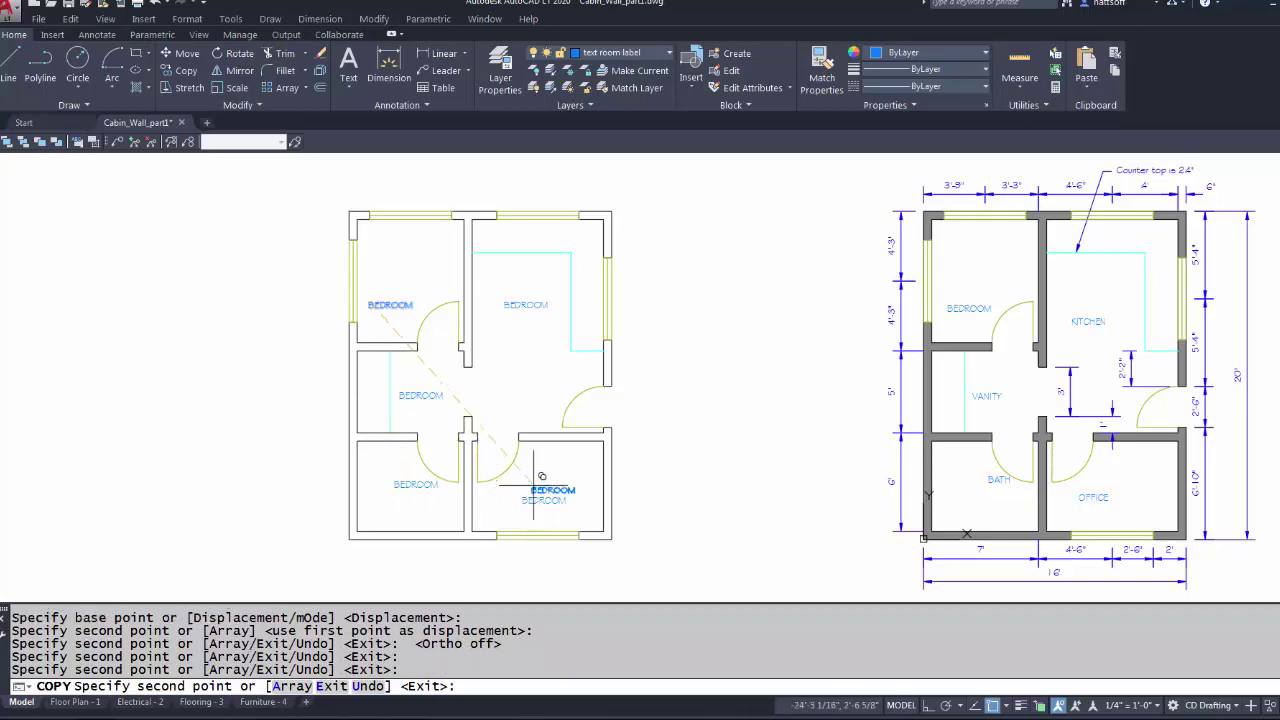
pyautogui.press('Return')
# - Change the copied label in the upper-right room to KITCHEN
pyautogui.doubleClick(525, 304)
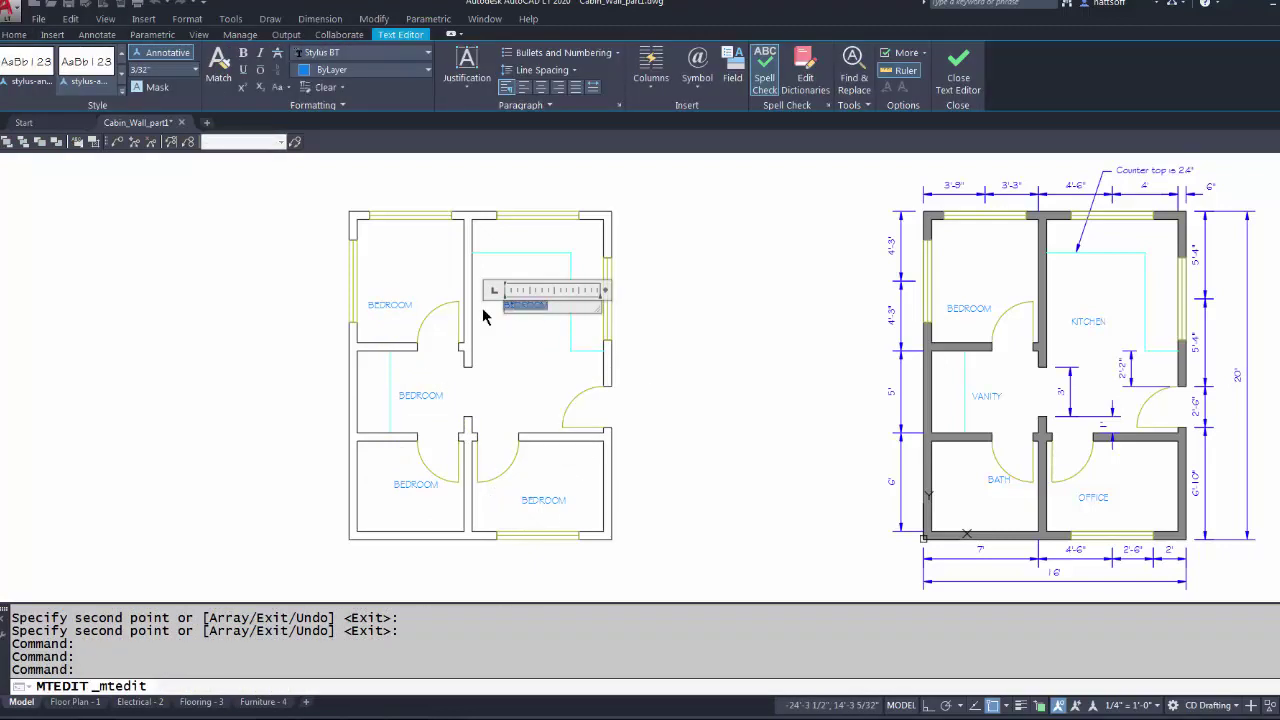
pyautogui.write('KITC')
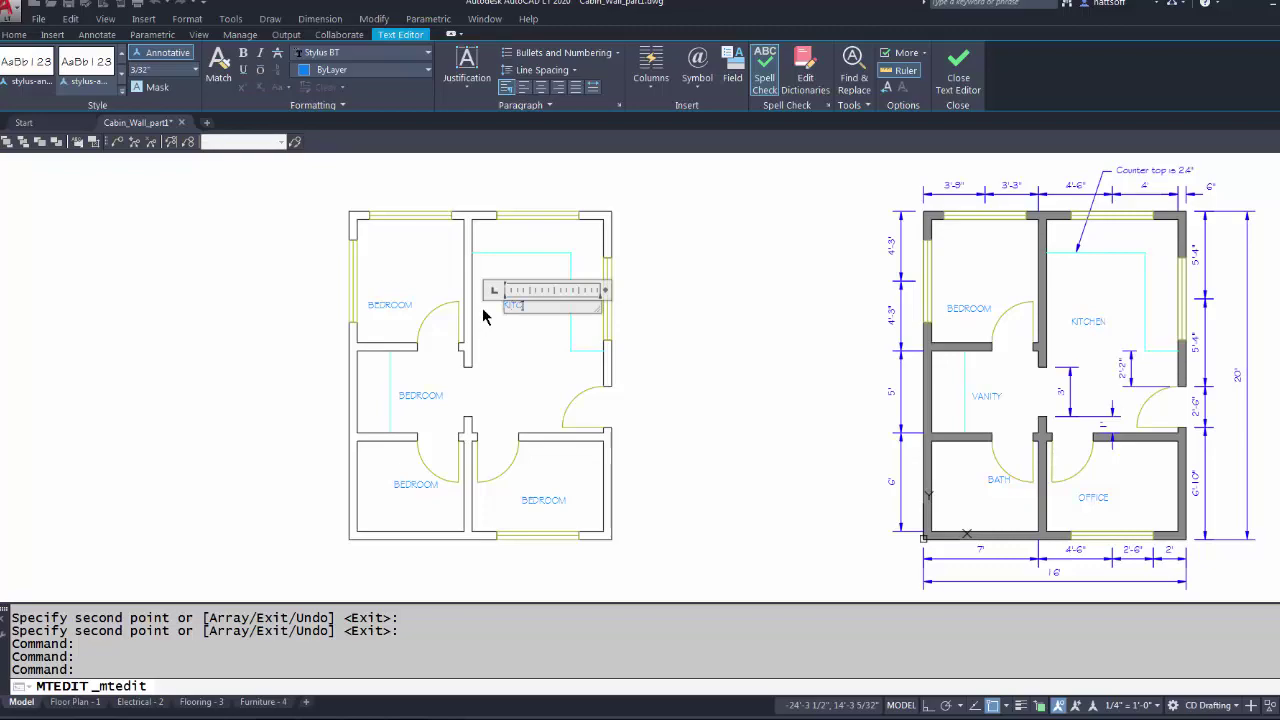
pyautogui.write('HEN')
pyautogui.click(484, 316)
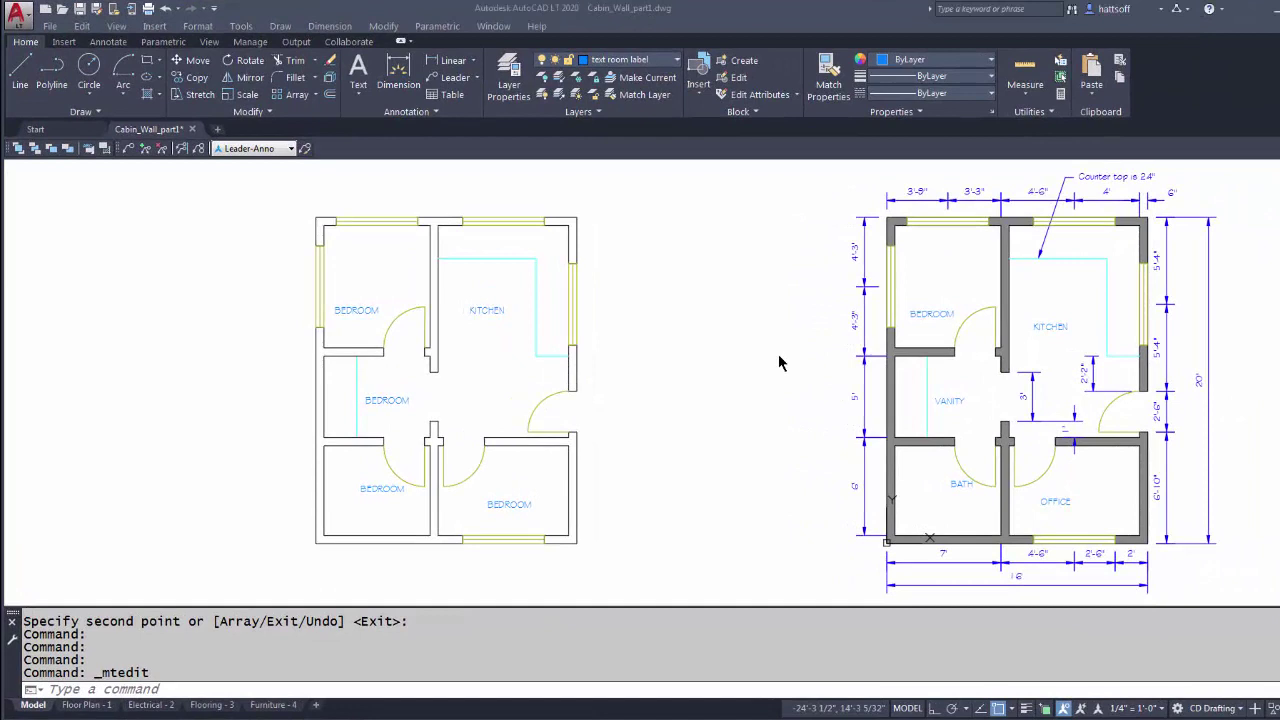
# - Make hatch-wall the current layer and set up a hatch with the SOLID pattern
pyautogui.click(678, 63)
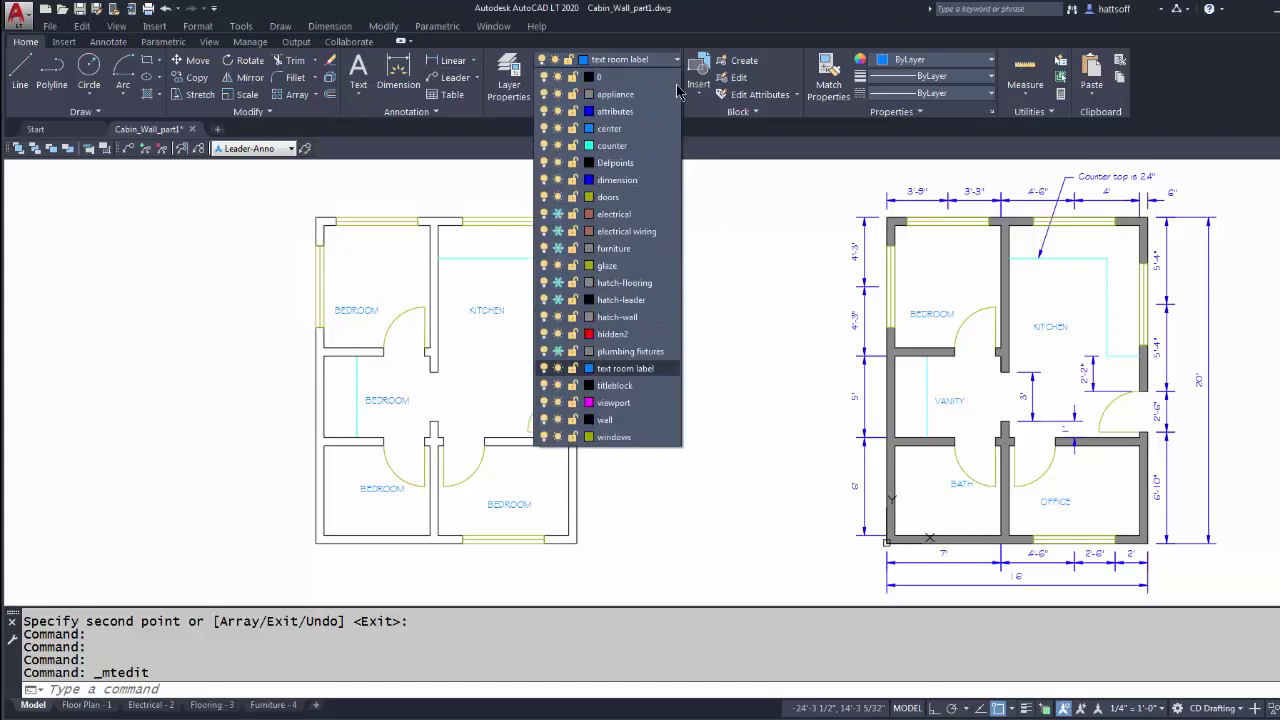
pyautogui.click(634, 317)
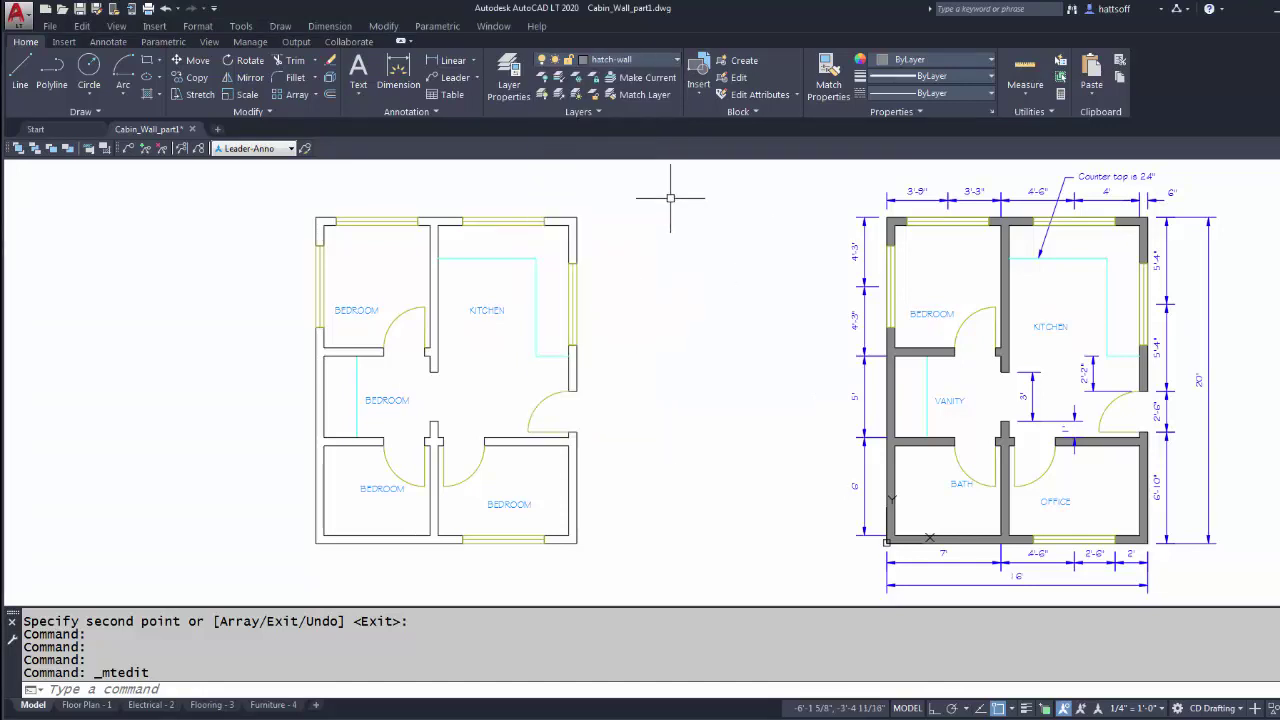
pyautogui.click(147, 95)
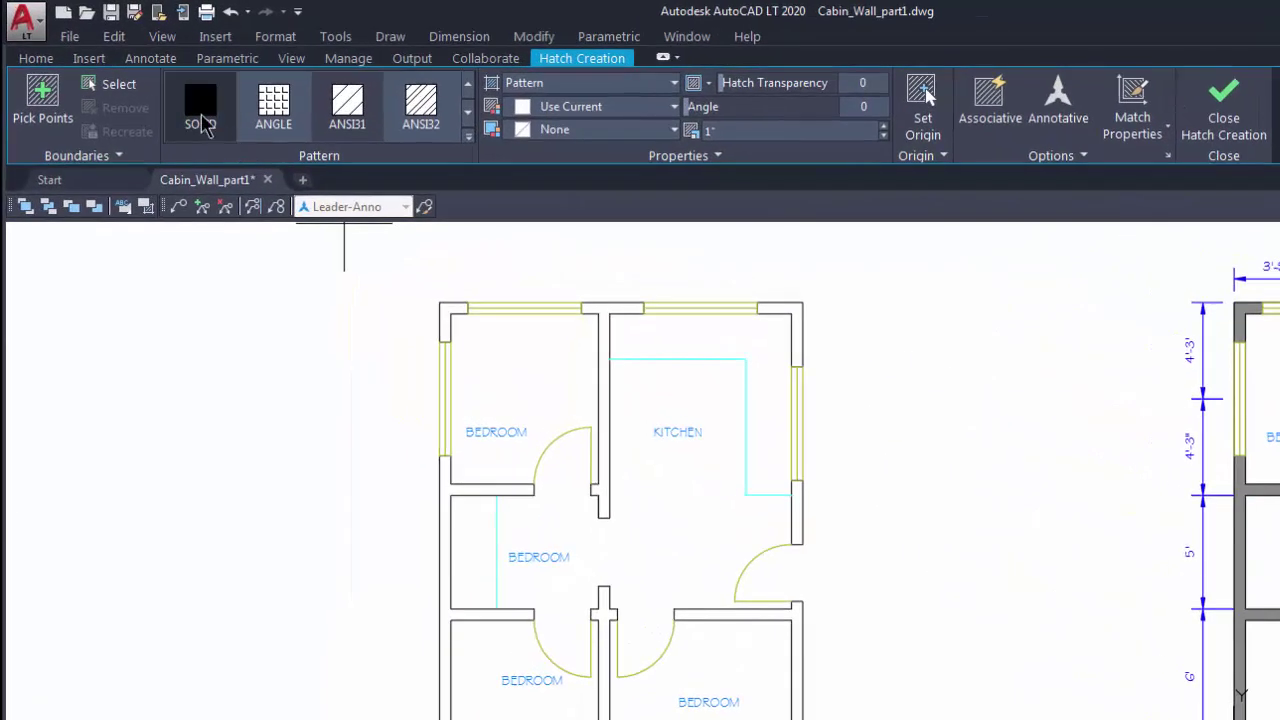
pyautogui.click(200, 112)
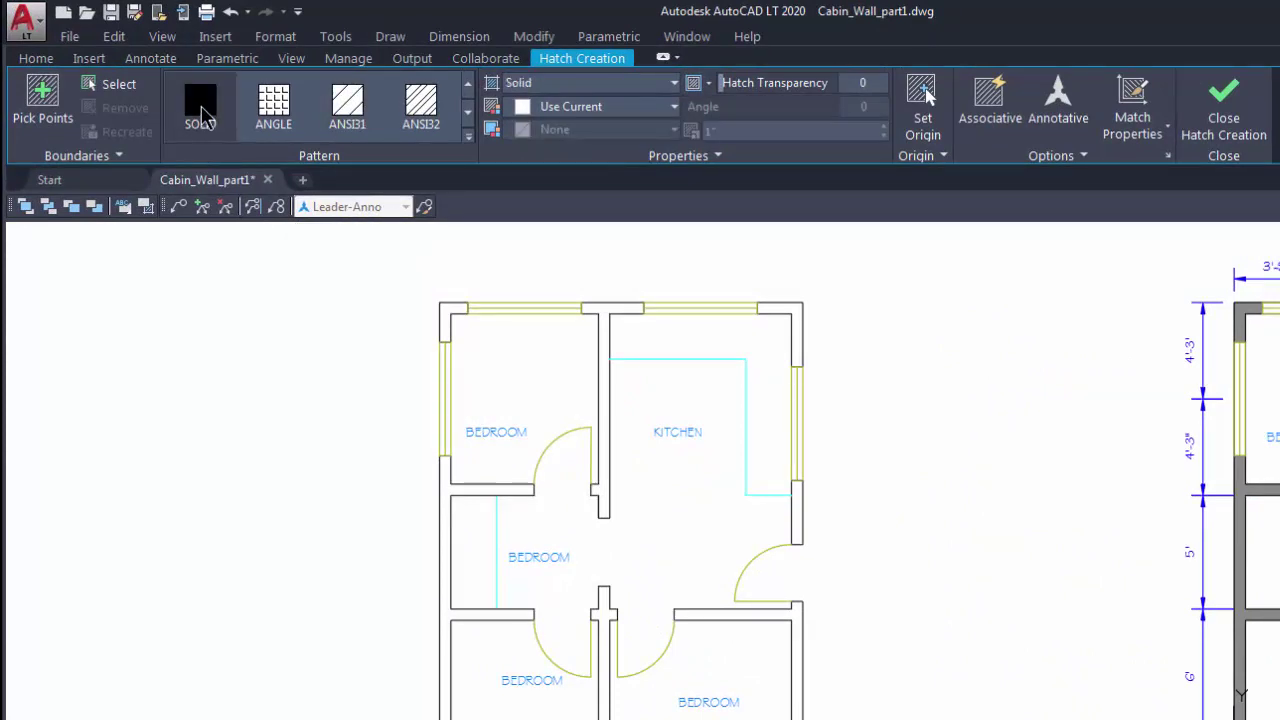
pyautogui.click(1076, 160)
pyautogui.click(966, 205)
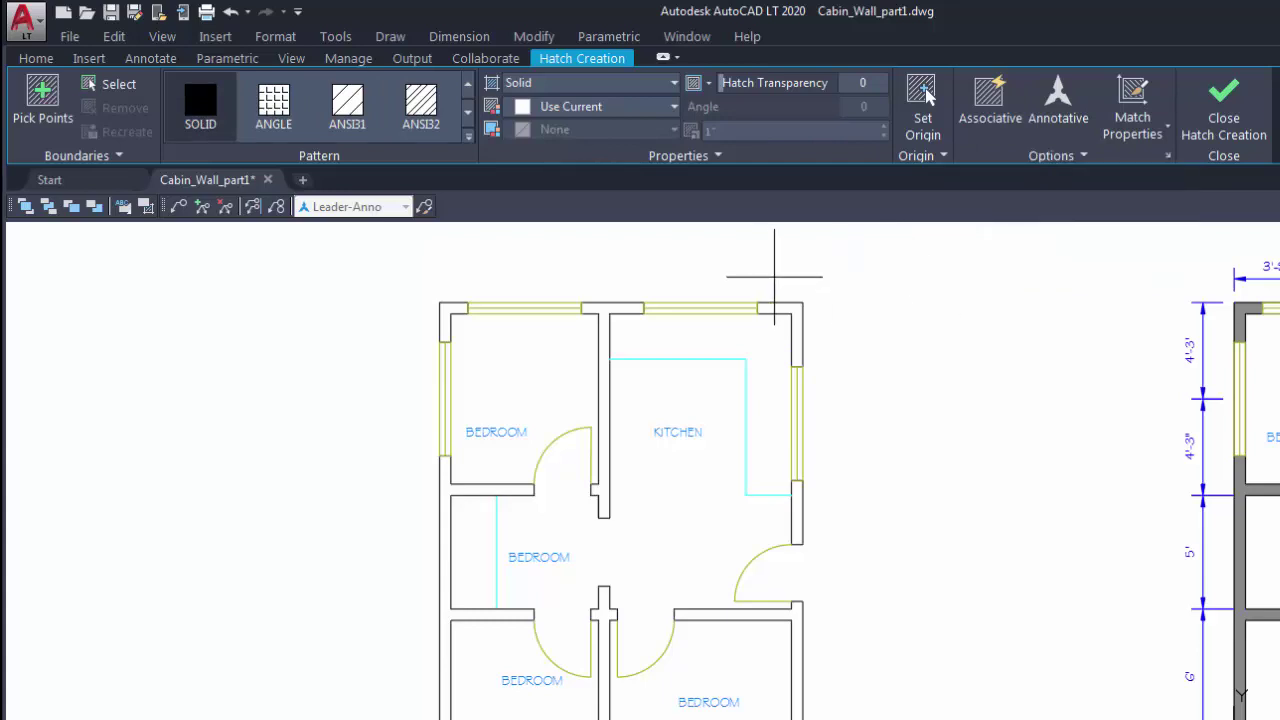
# - Fill all wall sections of the new floor plan with the solid hatch by picking points inside them
pyautogui.click(43, 98)
pyautogui.click(445, 308)
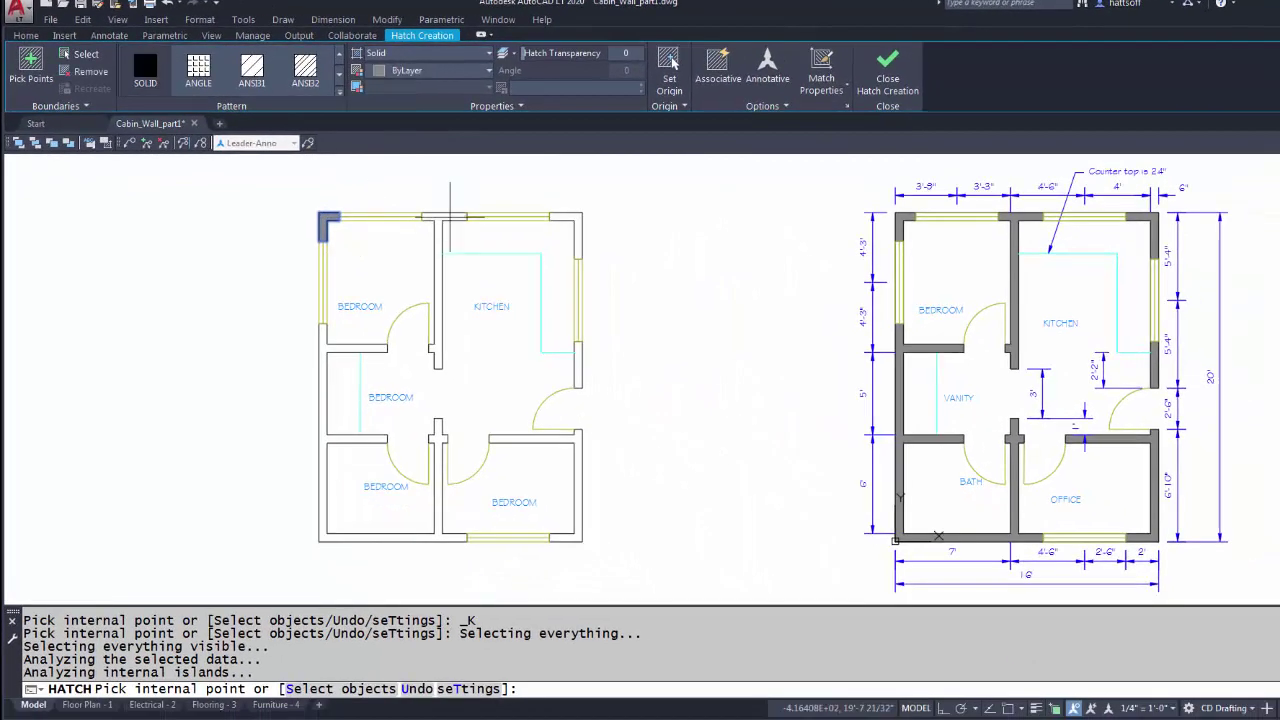
pyautogui.click(450, 216)
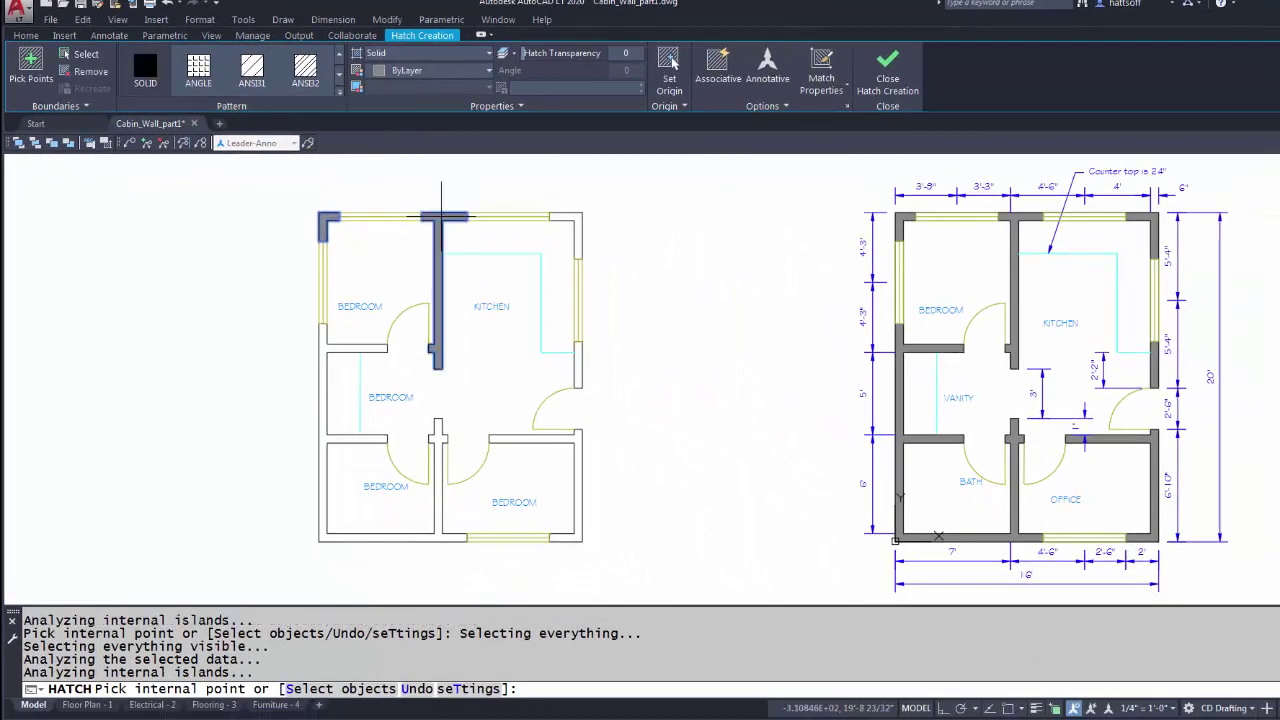
pyautogui.click(568, 224)
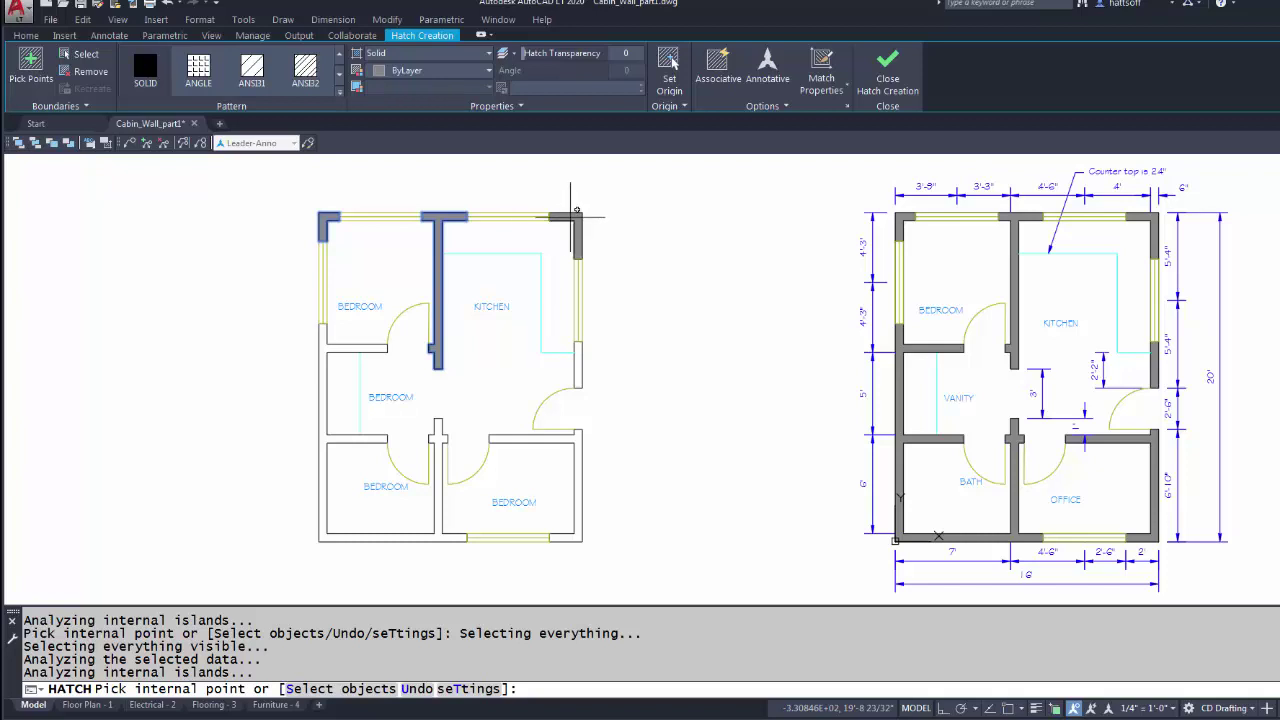
pyautogui.click(578, 365)
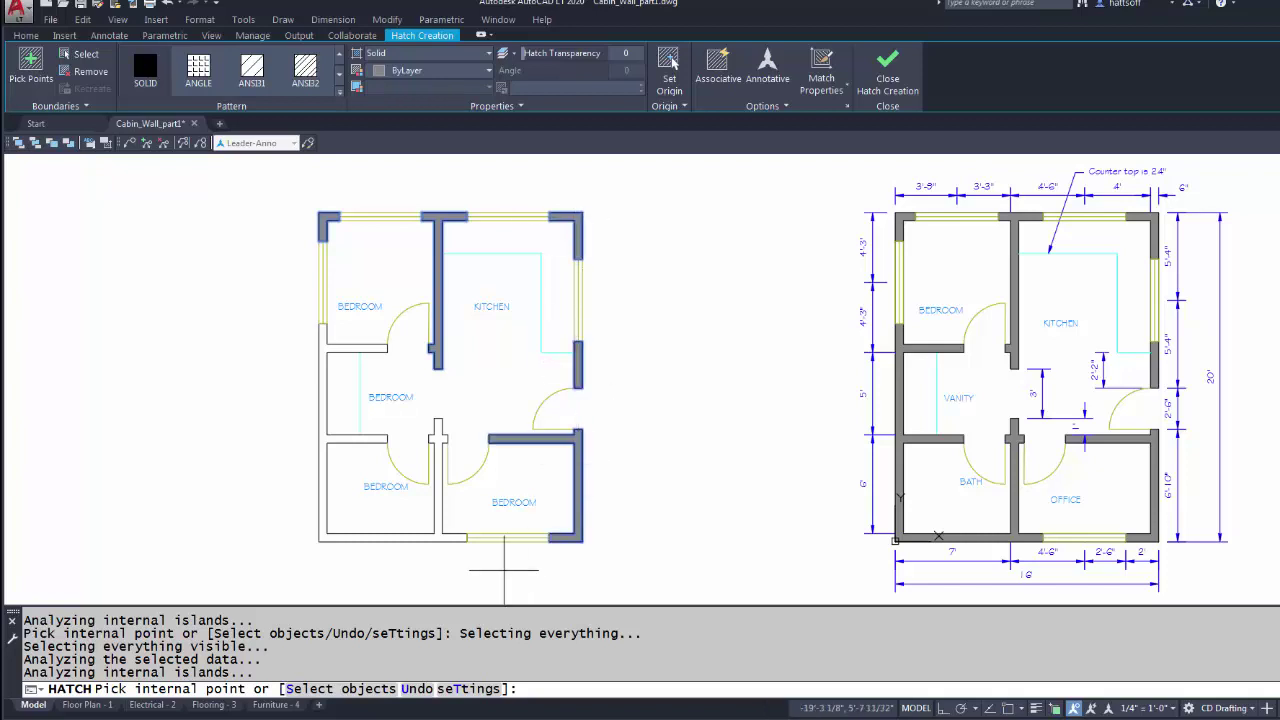
pyautogui.click(438, 540)
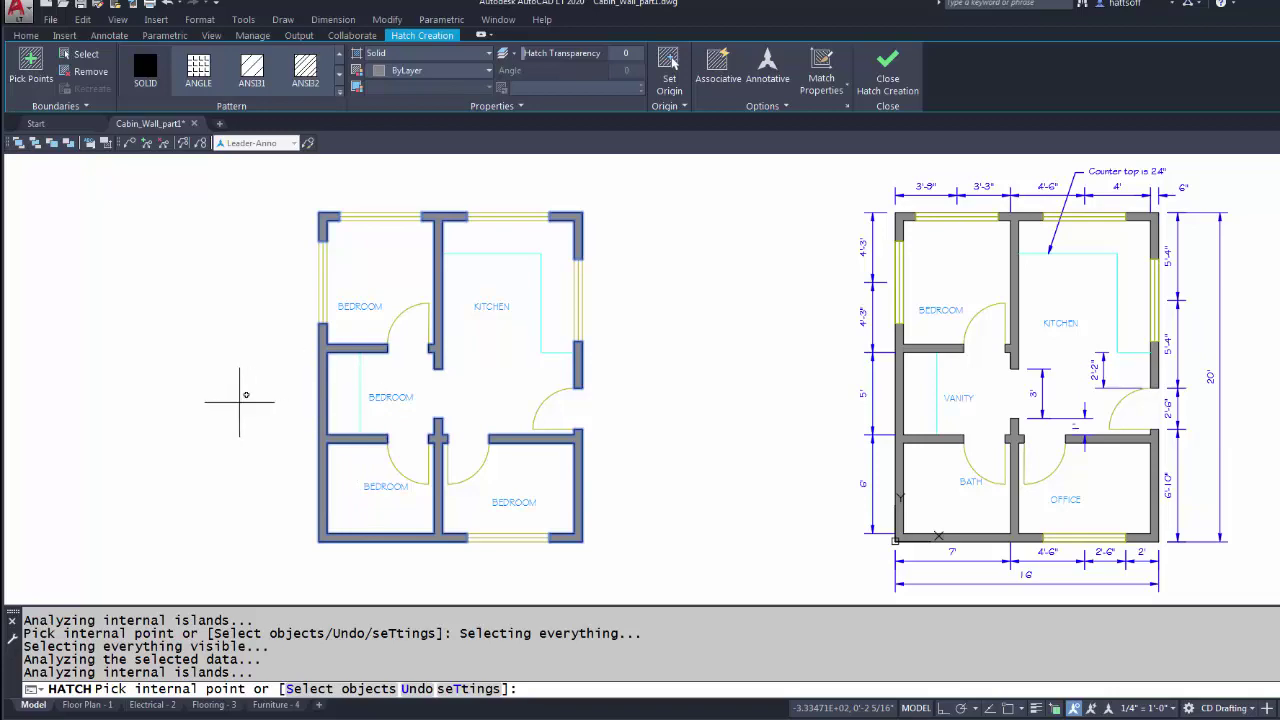
pyautogui.press('Return')
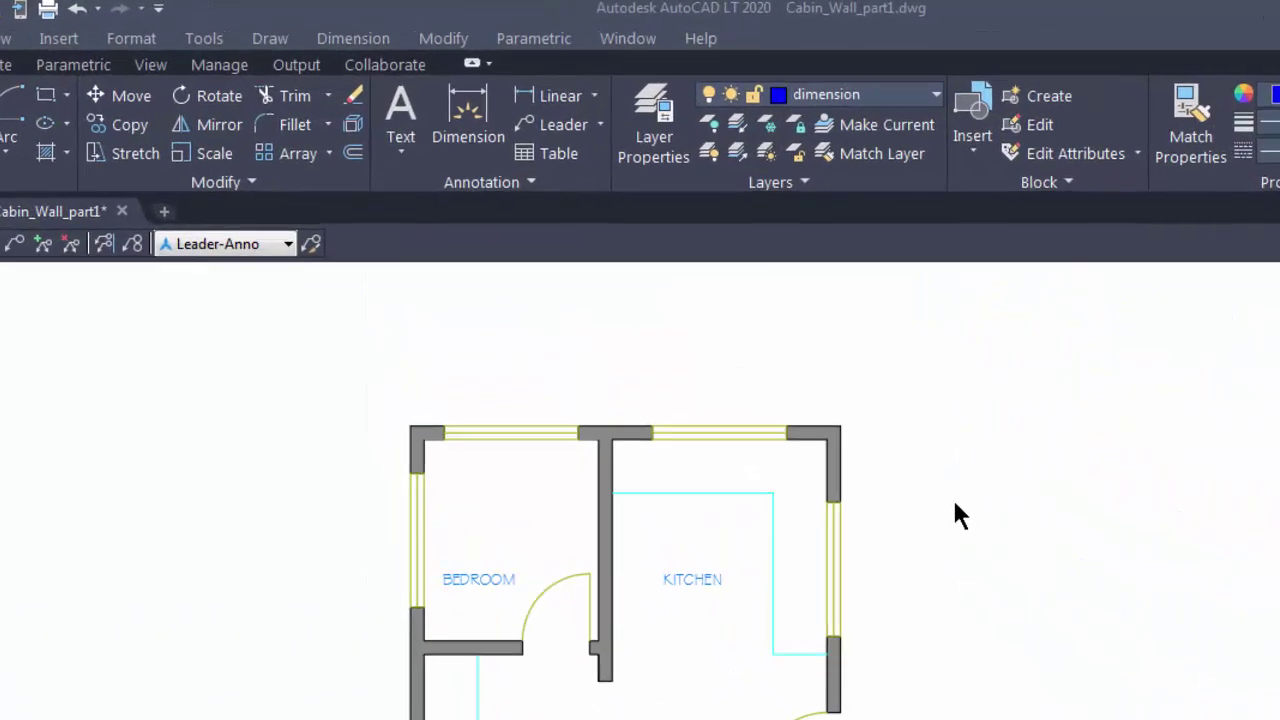
# - Add a linear dimension above the plan from the upper-left outer corner to the midpoint of the bedroom's top window
pyautogui.click(560, 110)
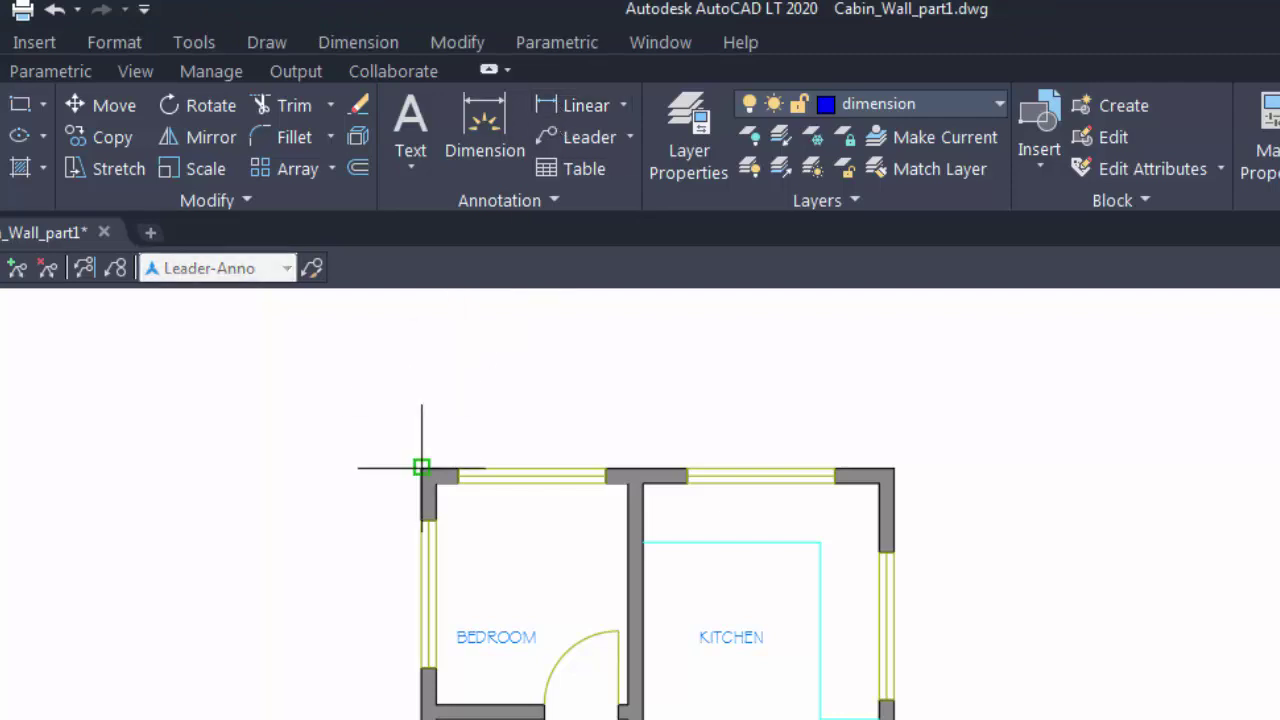
pyautogui.click(532, 468)
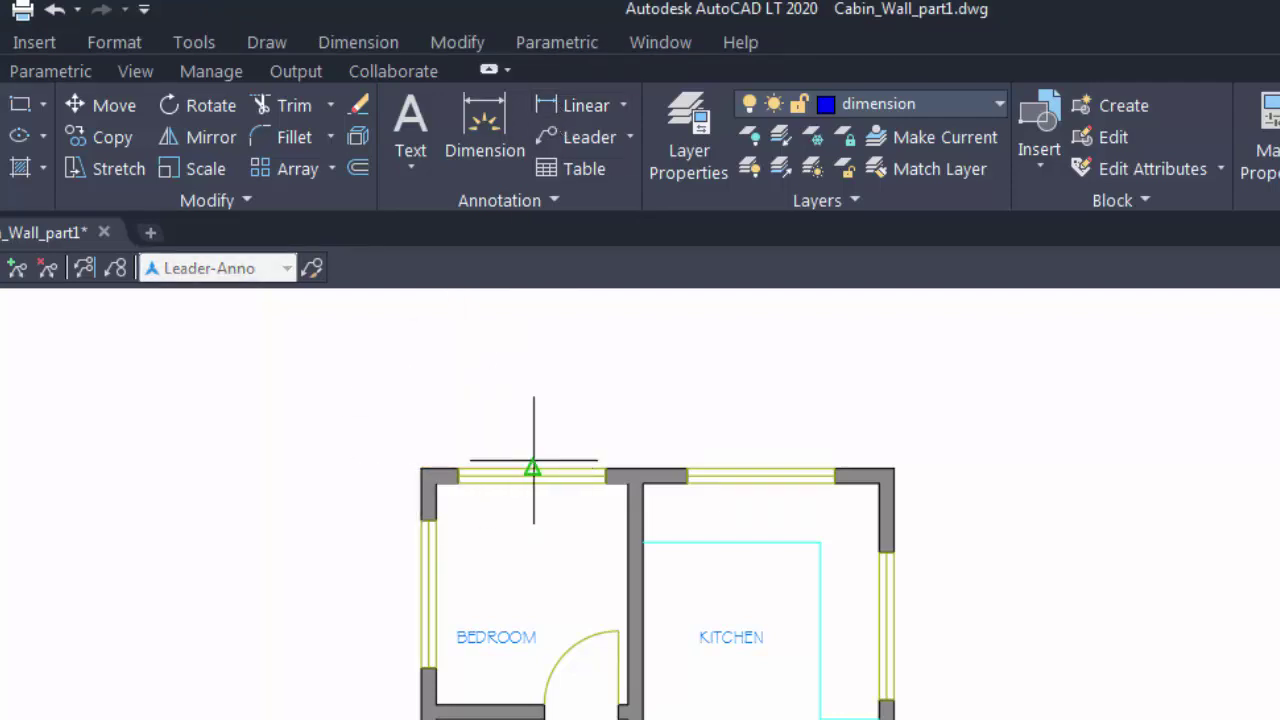
pyautogui.click(503, 405)
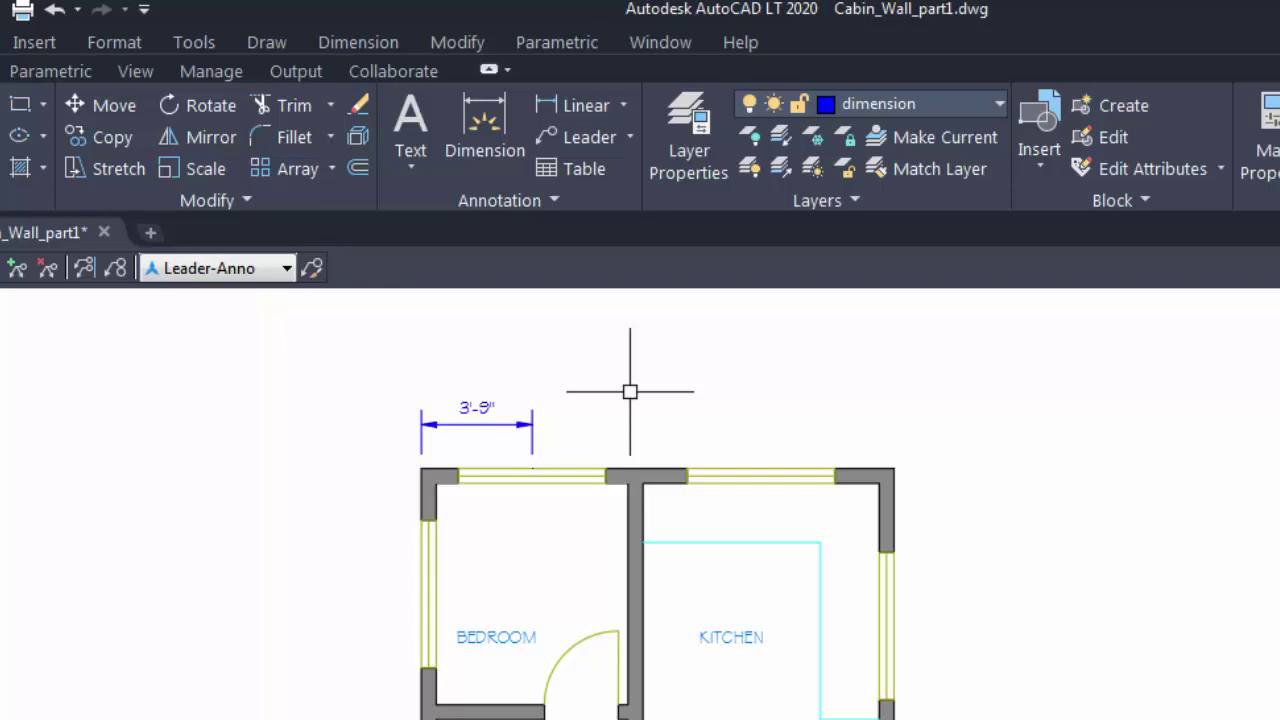
# - Continue the top dimension chain to the bedroom-kitchen wall, the kitchen window's midpoint, the right wall's inner corner and its outer corner
pyautogui.write('dimcont')
pyautogui.press('Return')
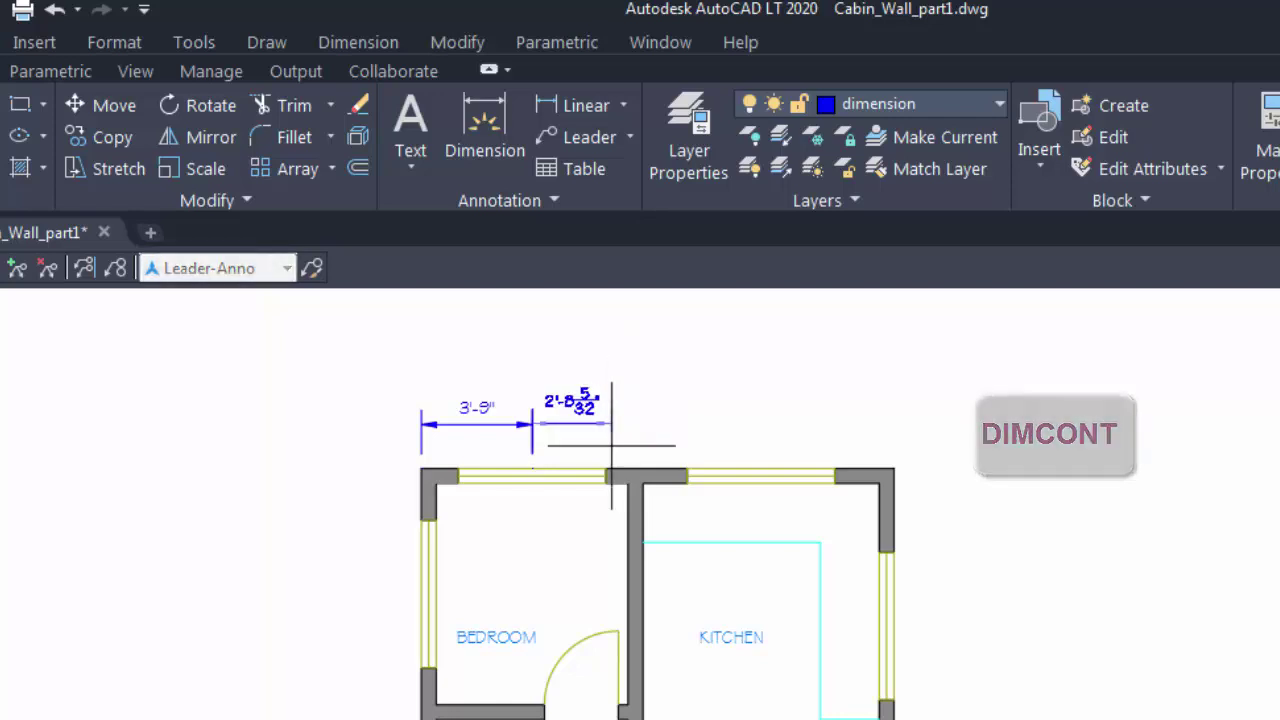
pyautogui.click(628, 483)
pyautogui.click(762, 467)
pyautogui.click(879, 483)
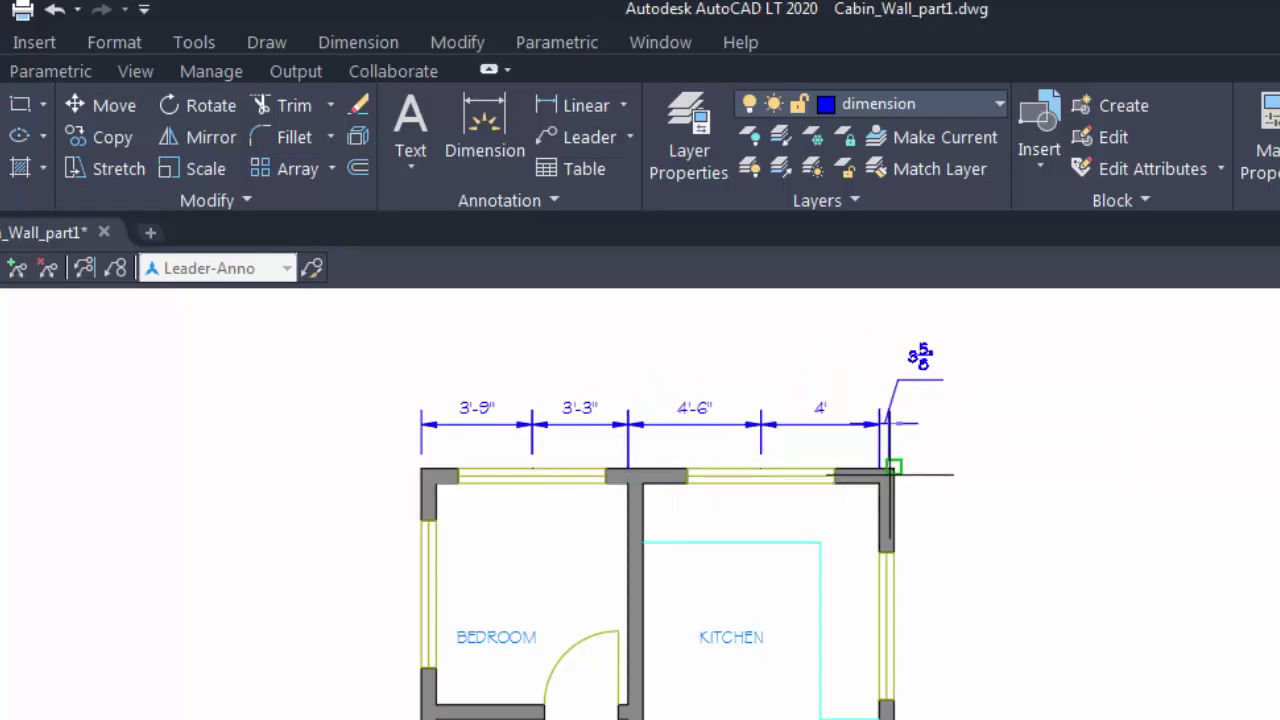
pyautogui.click(893, 468)
pyautogui.press('Escape')
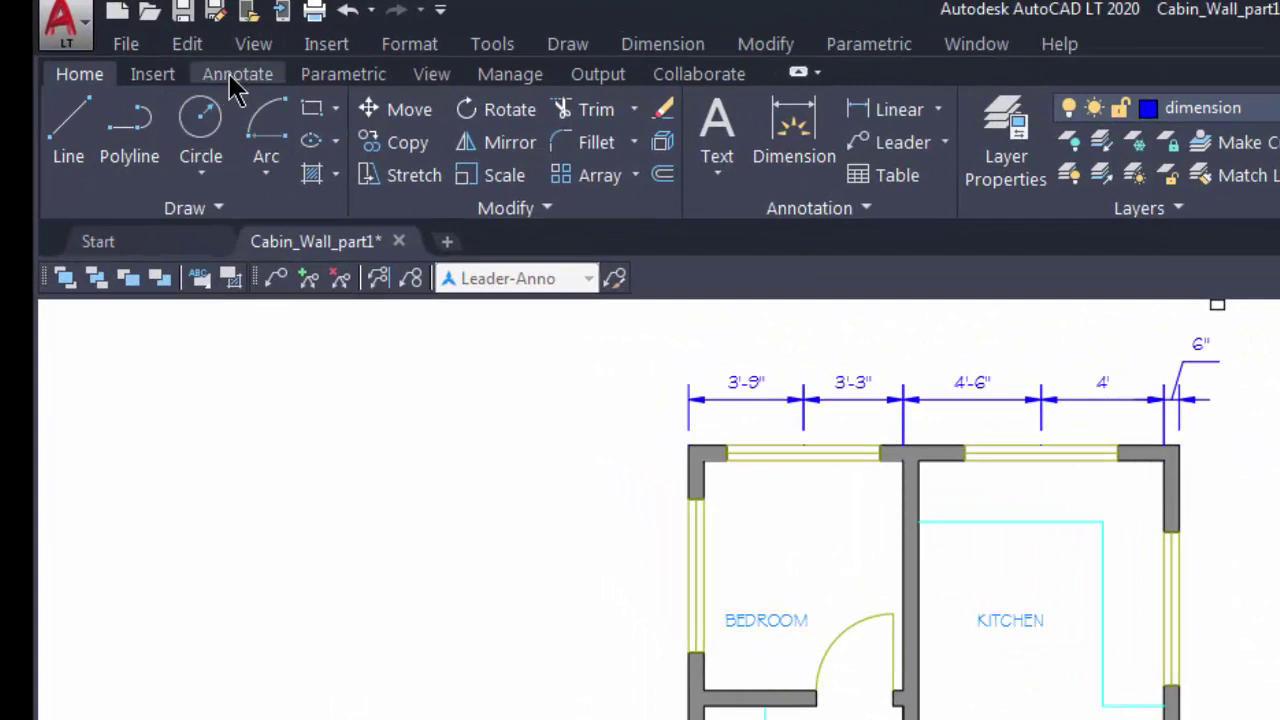
pyautogui.click(184, 60)
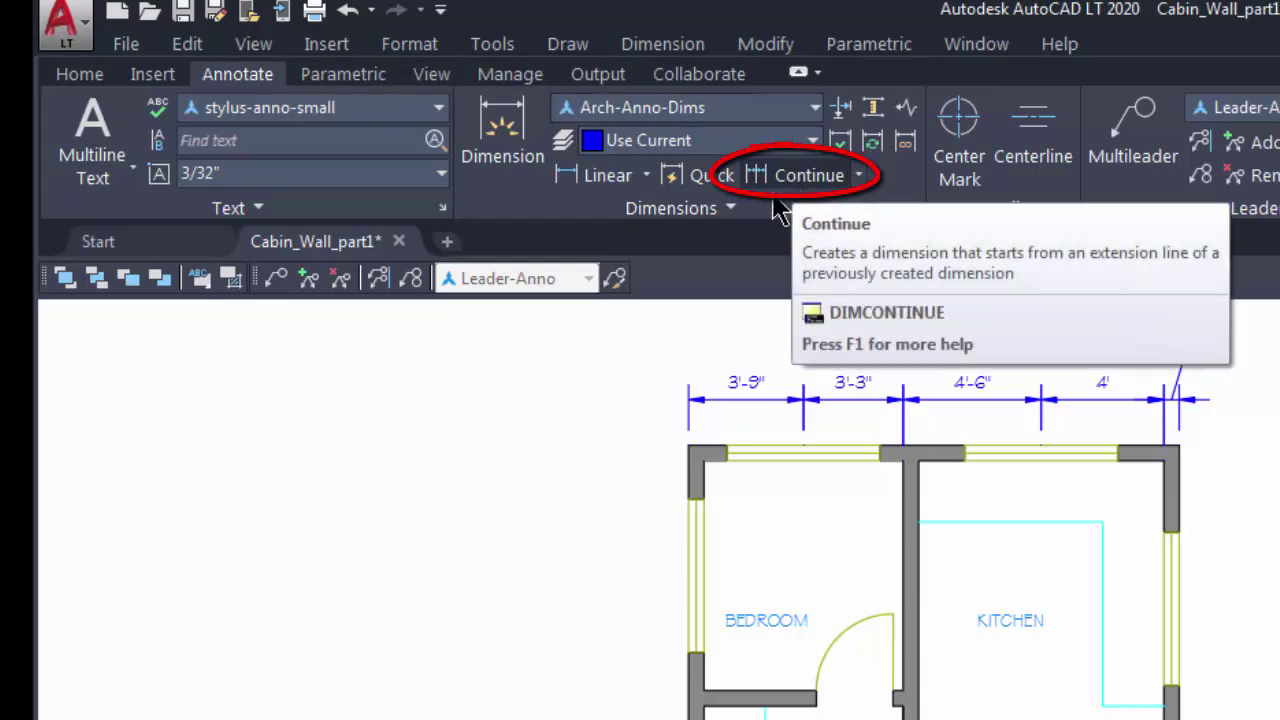
pyautogui.click(800, 180)
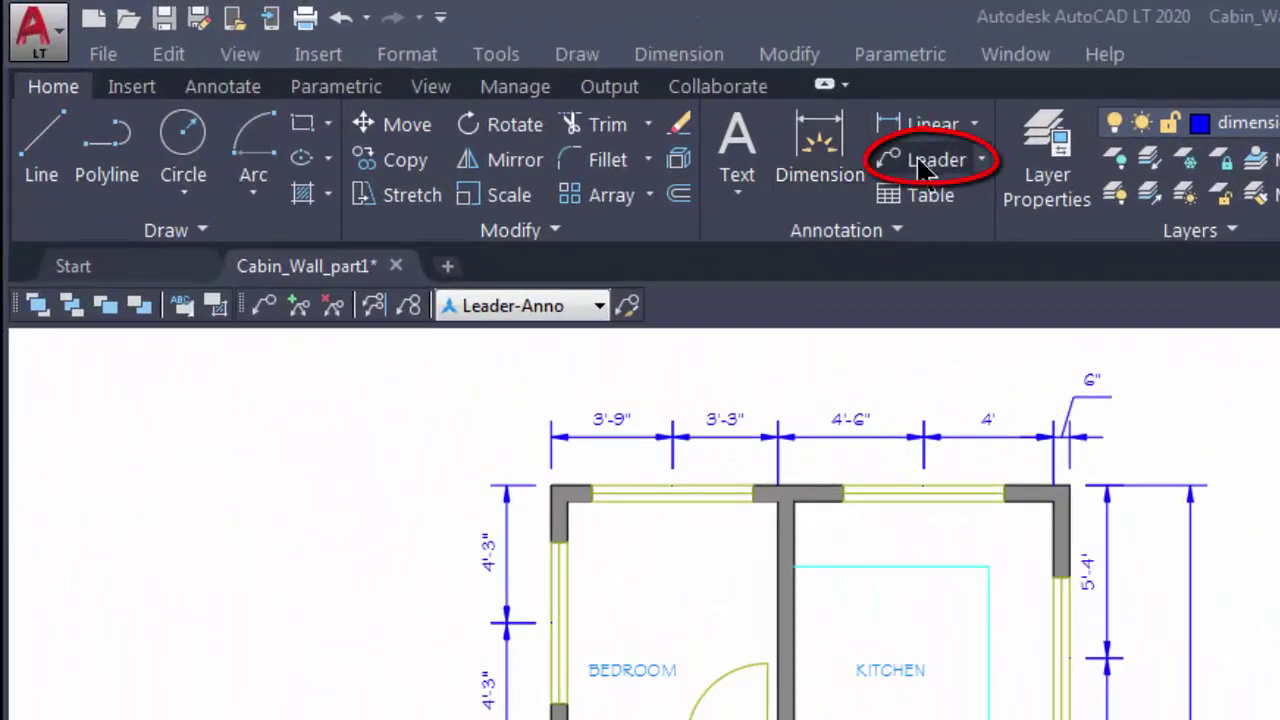
# - Add a leader pointing to the kitchen counter edge, with its note "Counter top is 24"" above the plan
pyautogui.click(925, 162)
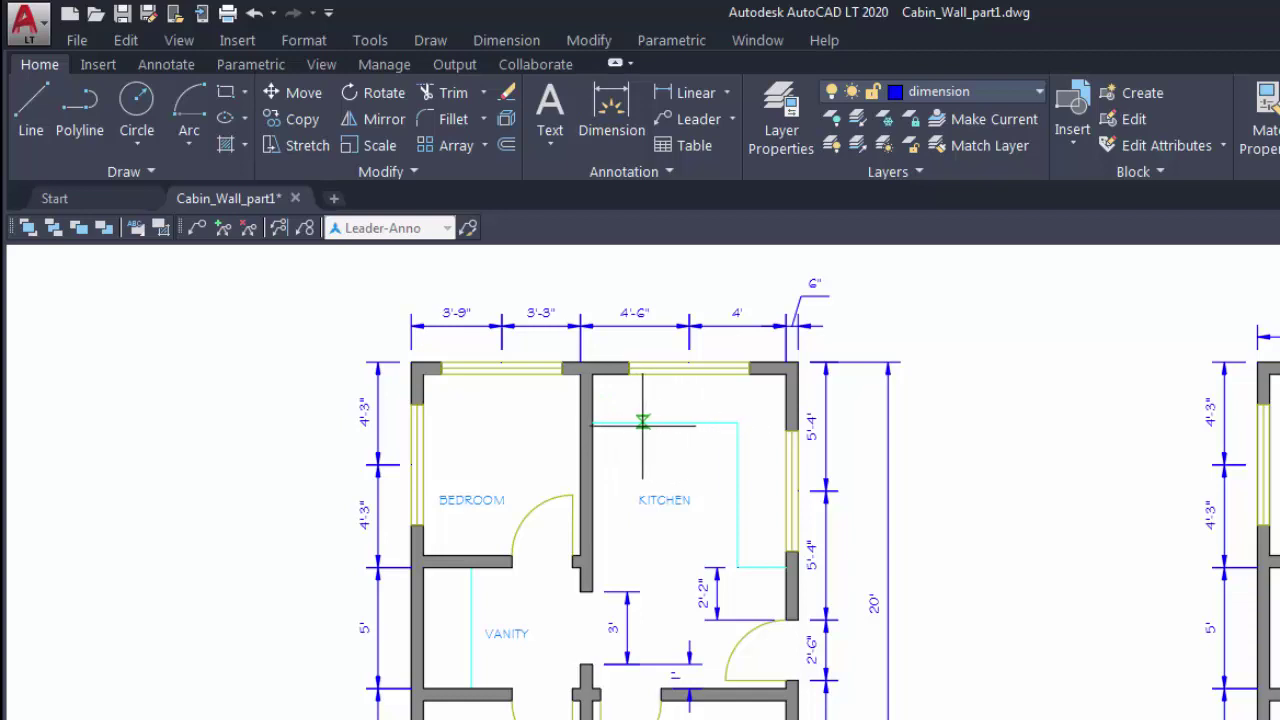
pyautogui.click(645, 423)
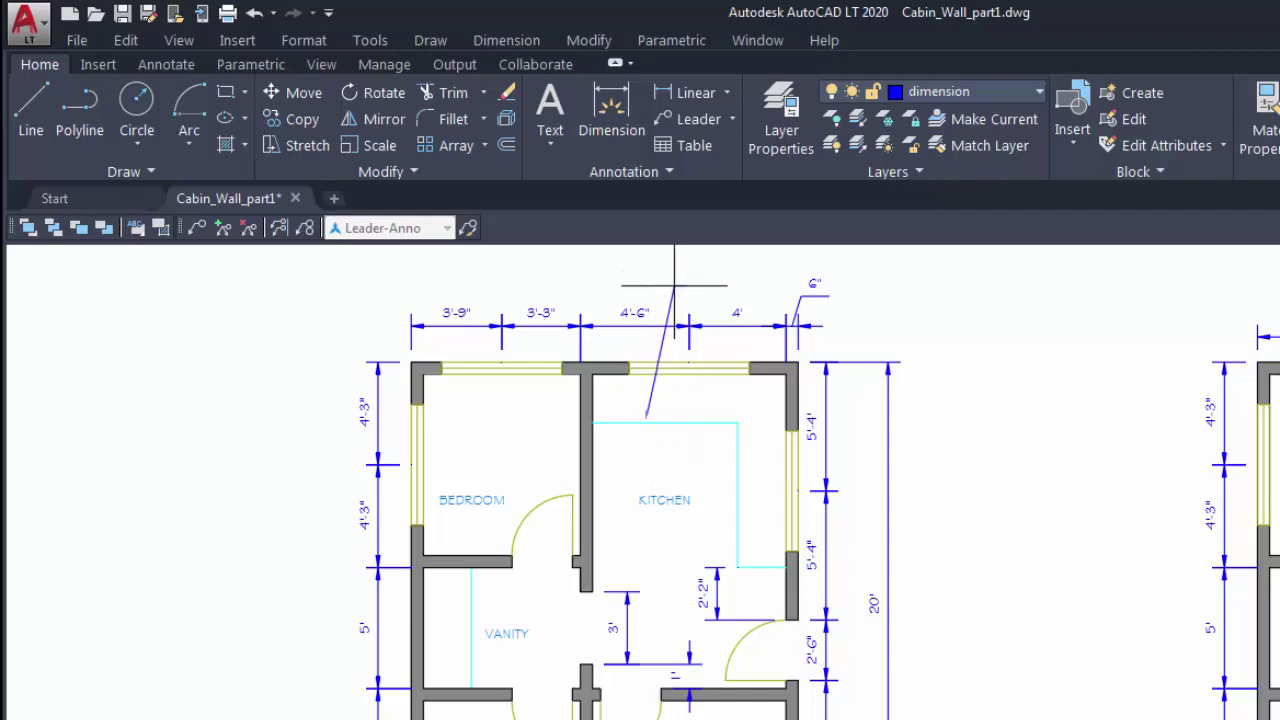
pyautogui.click(686, 290)
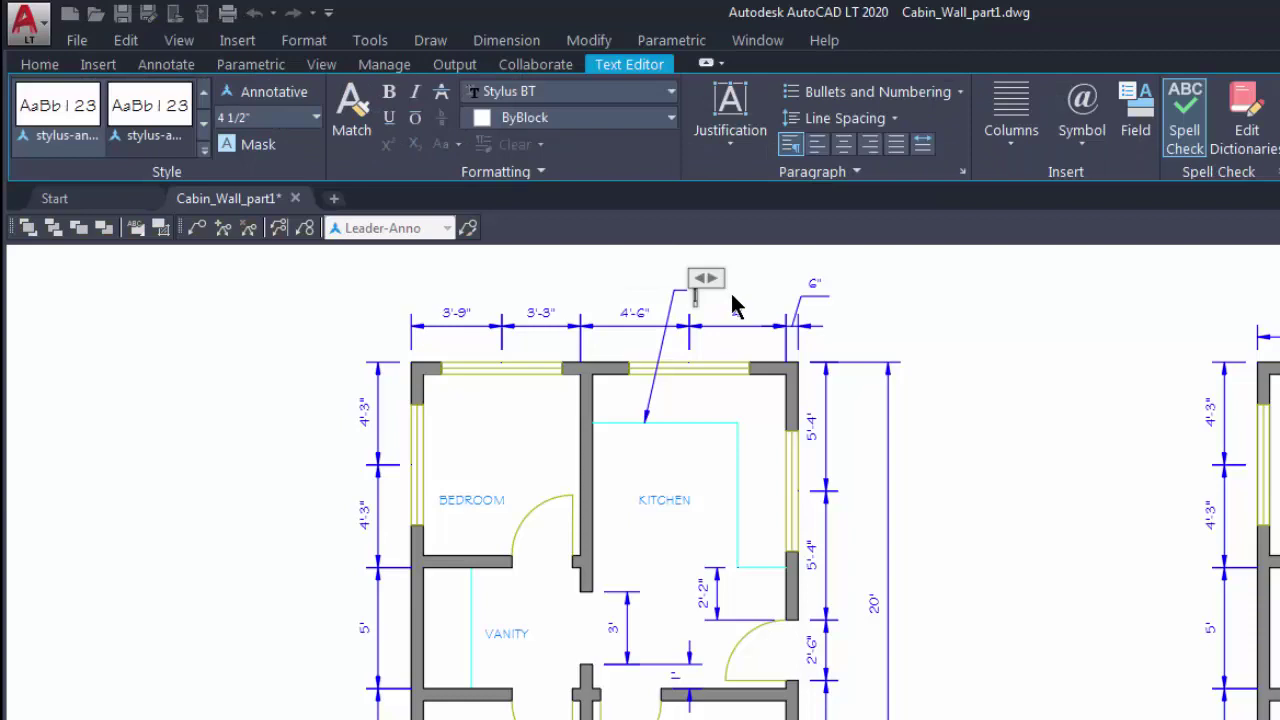
pyautogui.write('Counter top is 24')
pyautogui.hotkey('ctrl', 'Return')
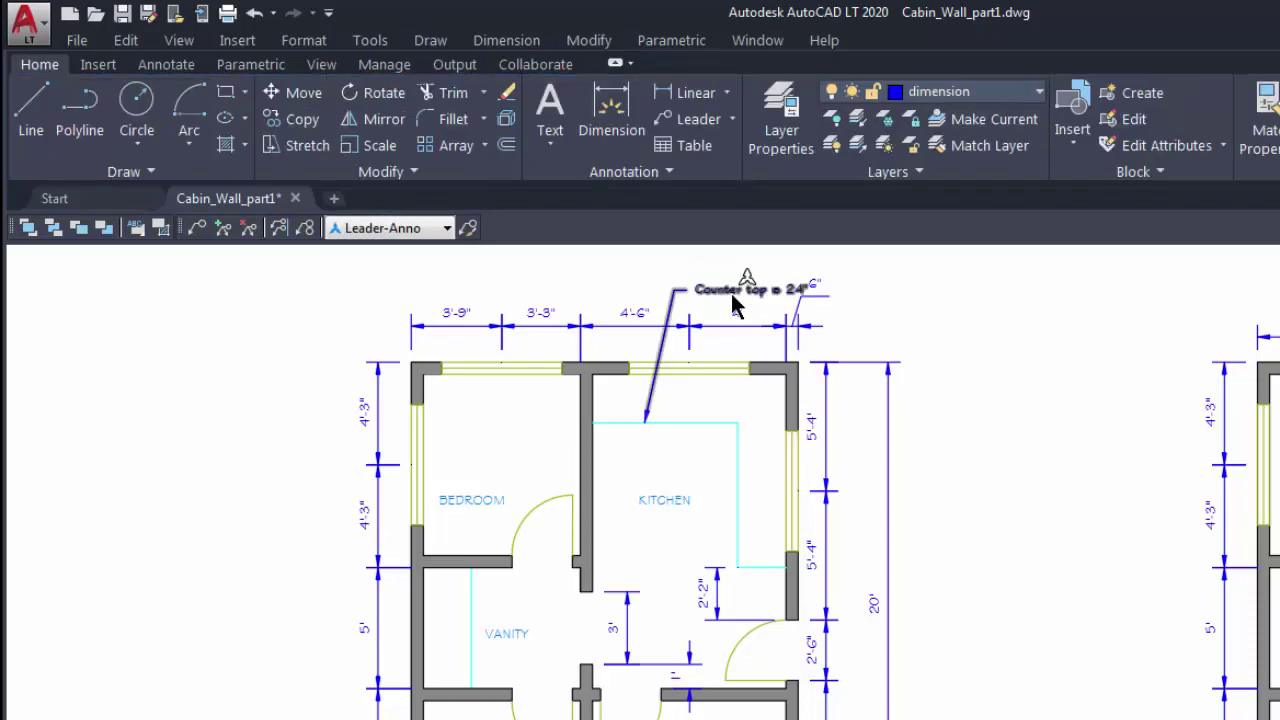
# - Move the 6" dimension text away from the countertop note to beside its dimension line at the plan's upper-right corner
pyautogui.moveTo(807, 395); pyautogui.dragTo(742, 465, button='middle')
pyautogui.scroll(4, 748, 405)
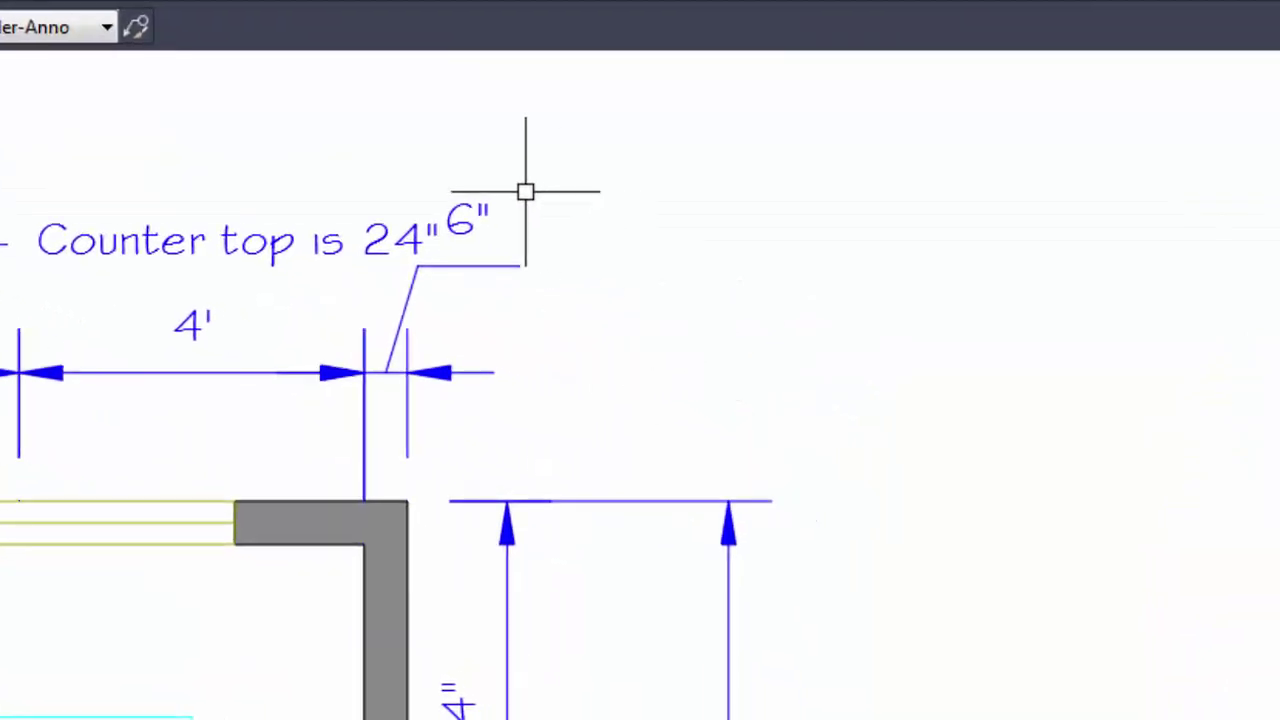
pyautogui.click(466, 214)
pyautogui.click(450, 217)
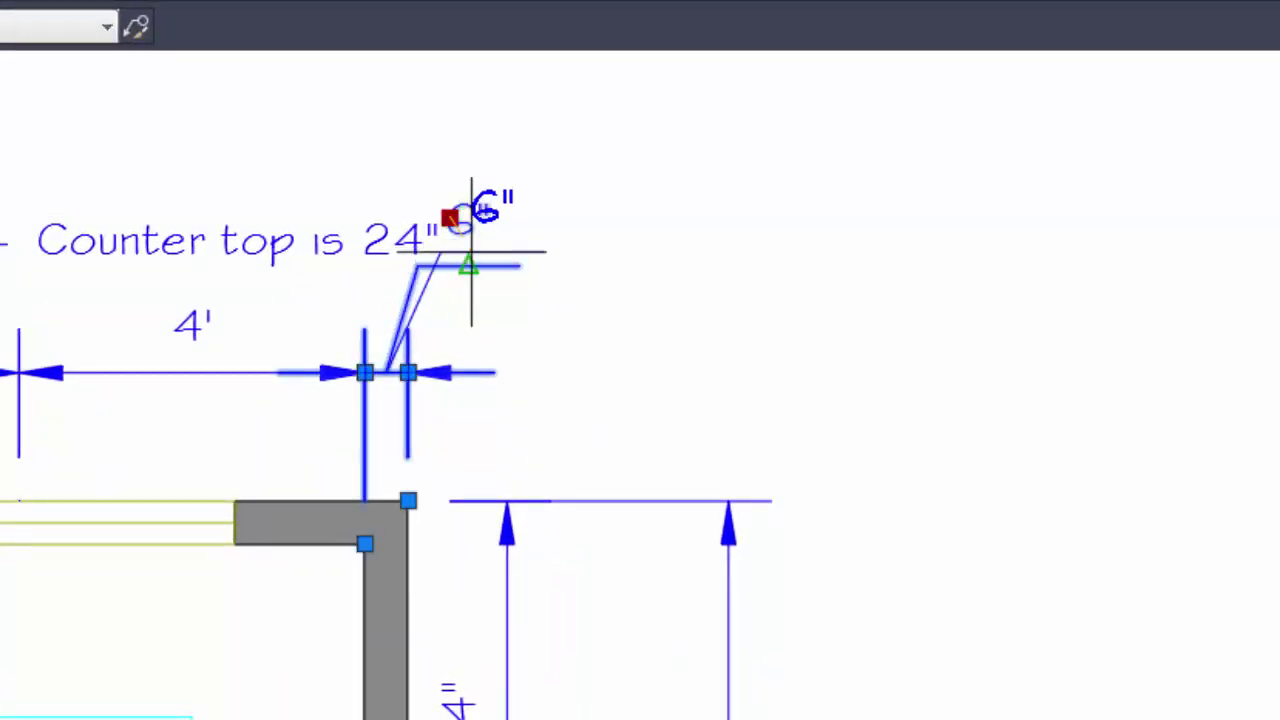
pyautogui.click(518, 388)
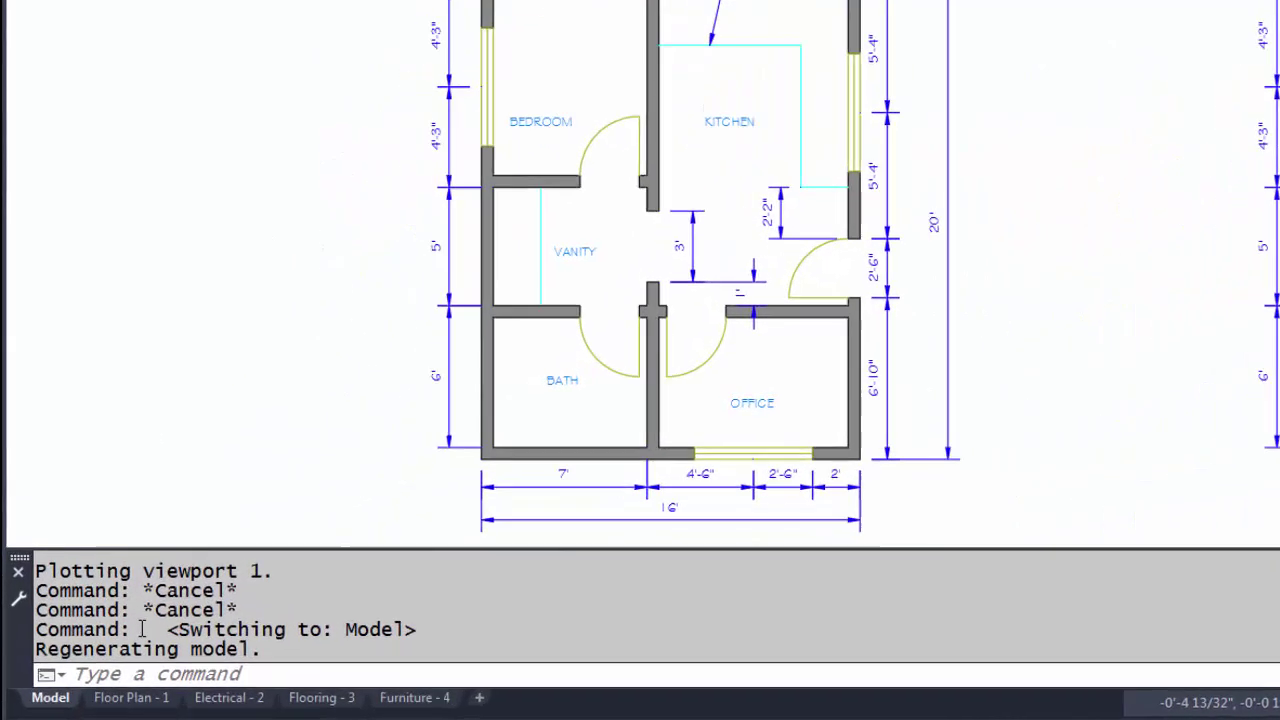
# - Open the Floor Plan - 1 layout, activating model space inside its viewport and returning to paper space
pyautogui.moveTo(86, 712)
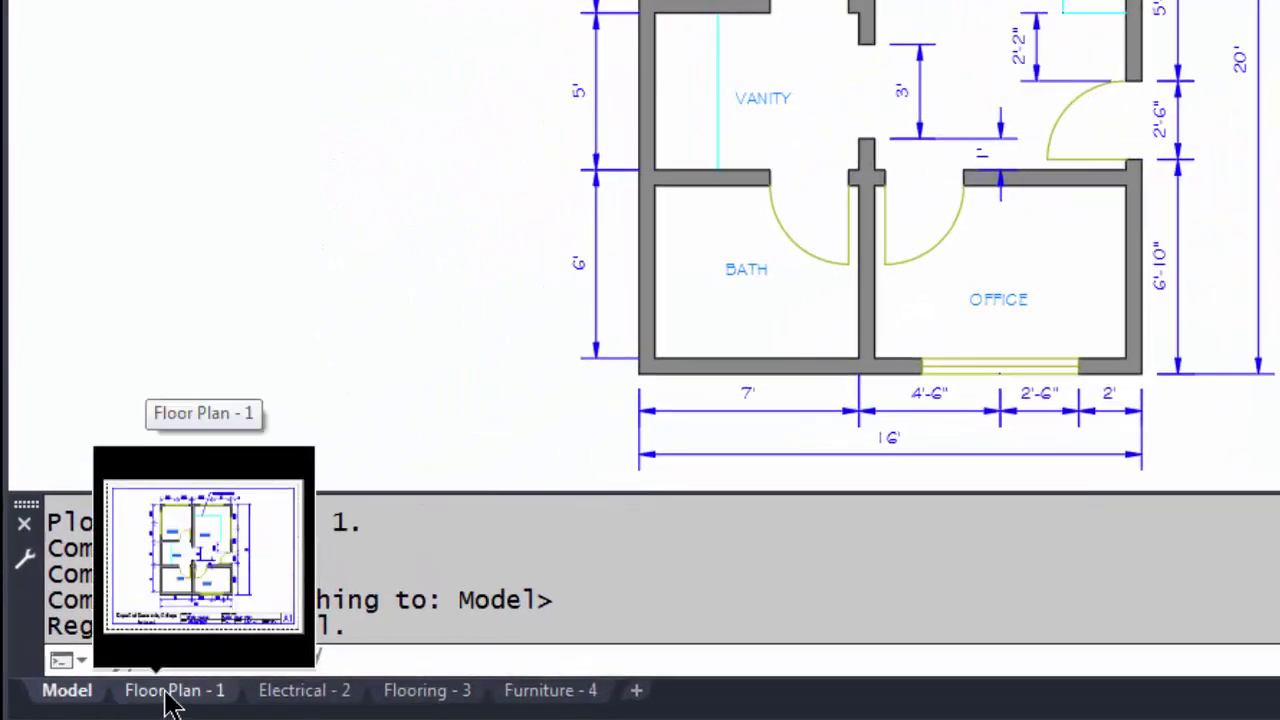
pyautogui.click(168, 700)
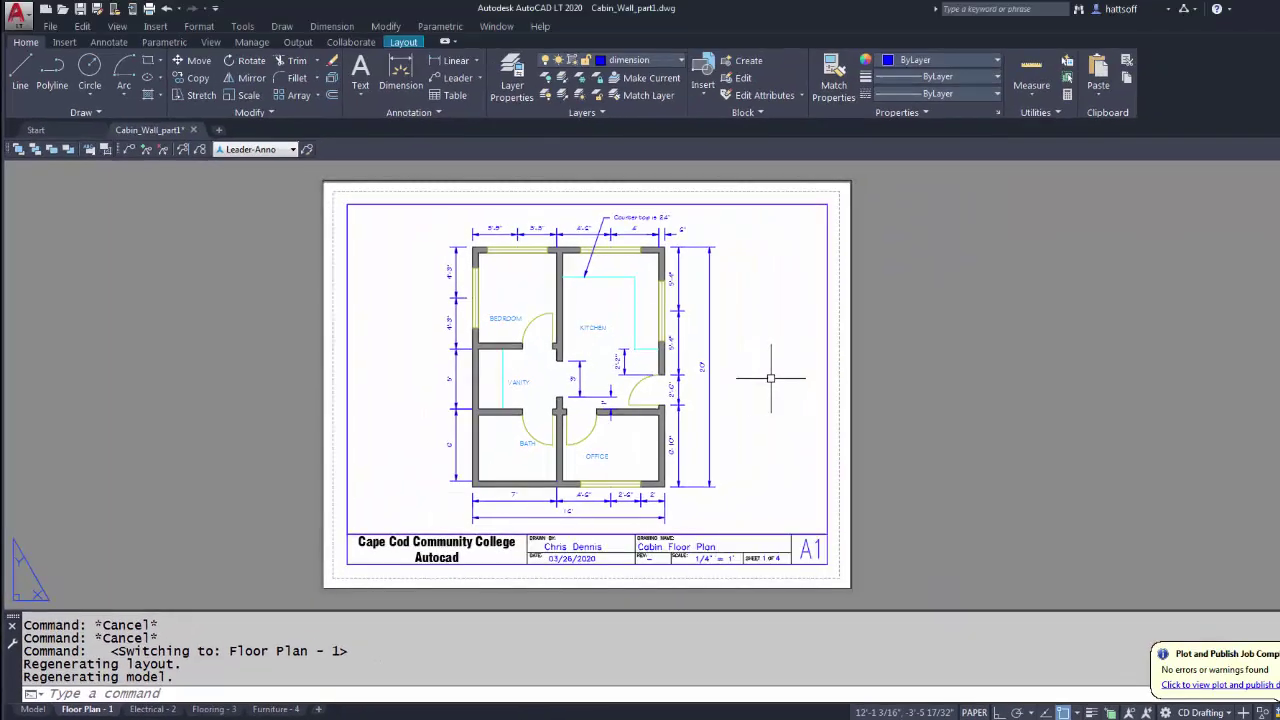
pyautogui.doubleClick(770, 378)
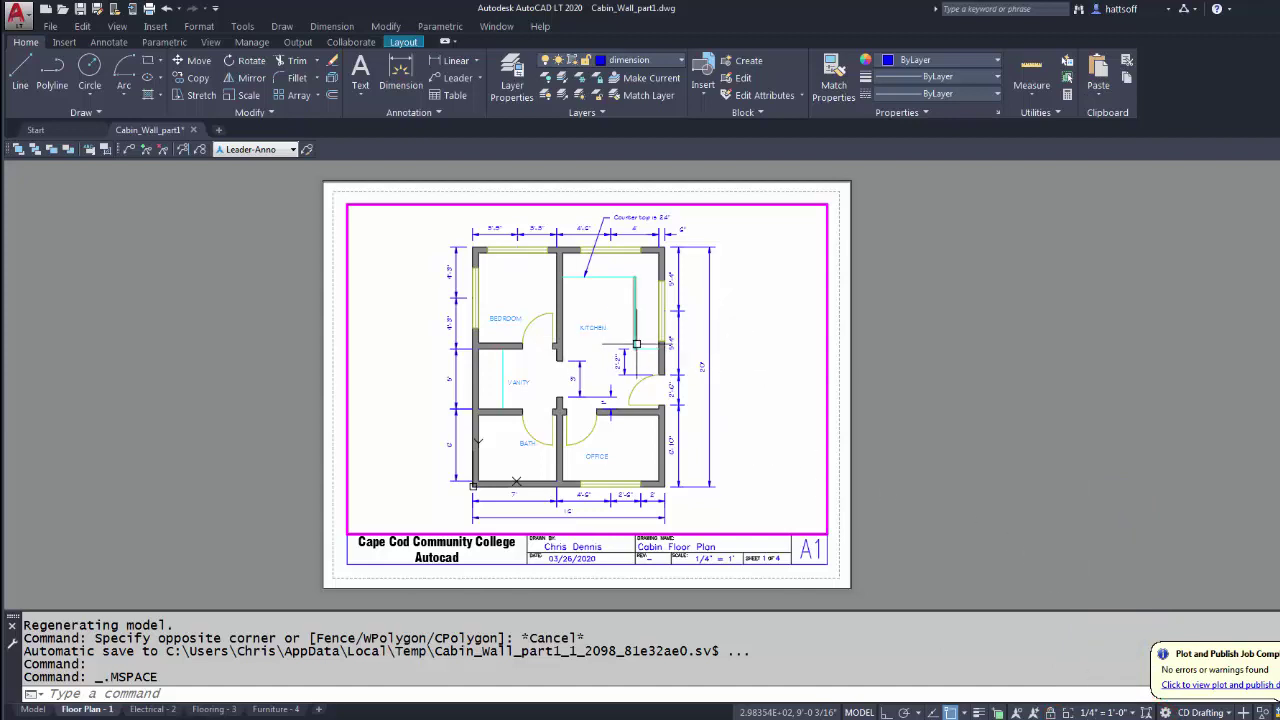
pyautogui.doubleClick(931, 420)
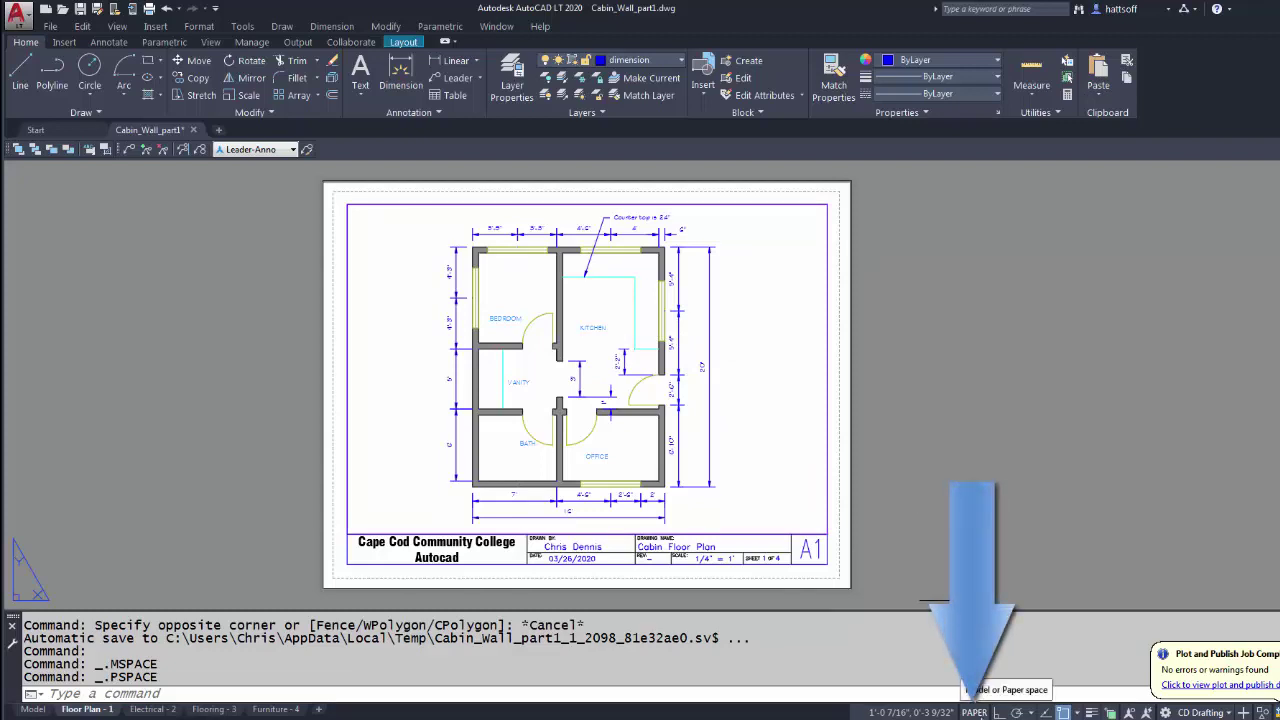
# - Review the title block's attribute values one by one, including name, drawing name, date, revision and scale, and accept them
pyautogui.doubleClick(586, 547)
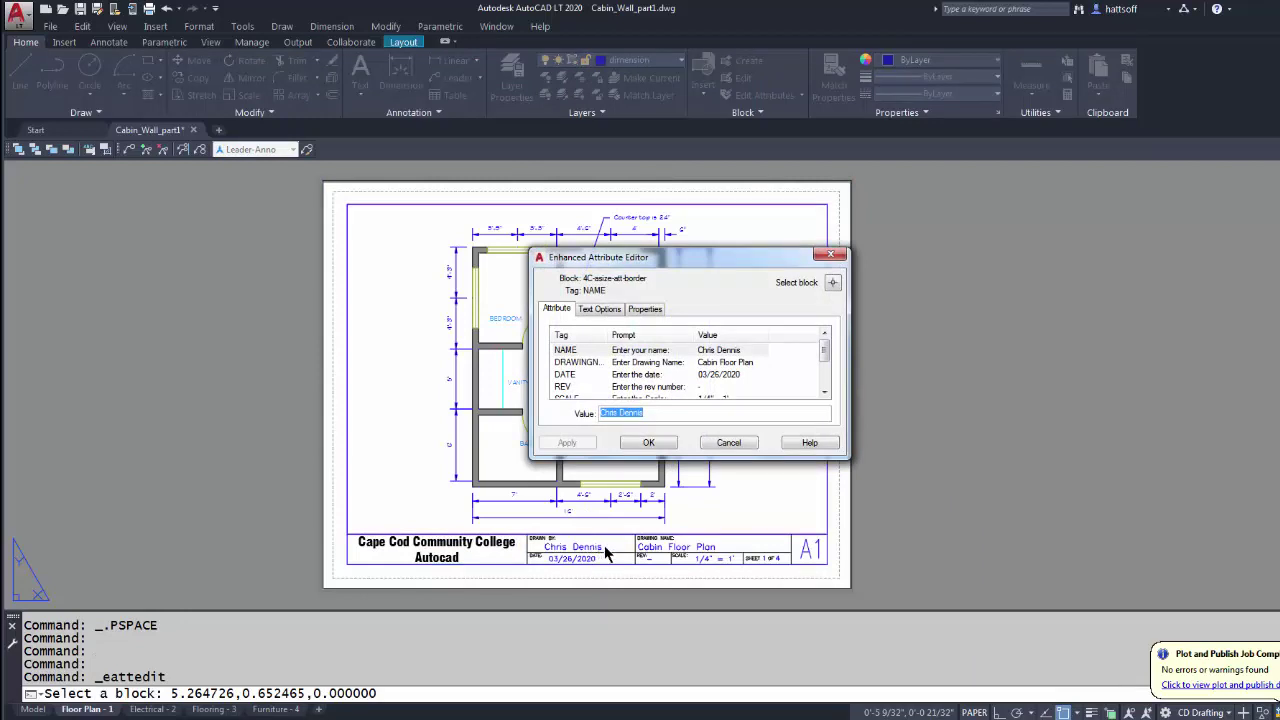
pyautogui.click(651, 414)
pyautogui.press('Return')
pyautogui.press('Return')
pyautogui.press('Return')
pyautogui.press('Return')
pyautogui.press('Return')
pyautogui.press('Return')
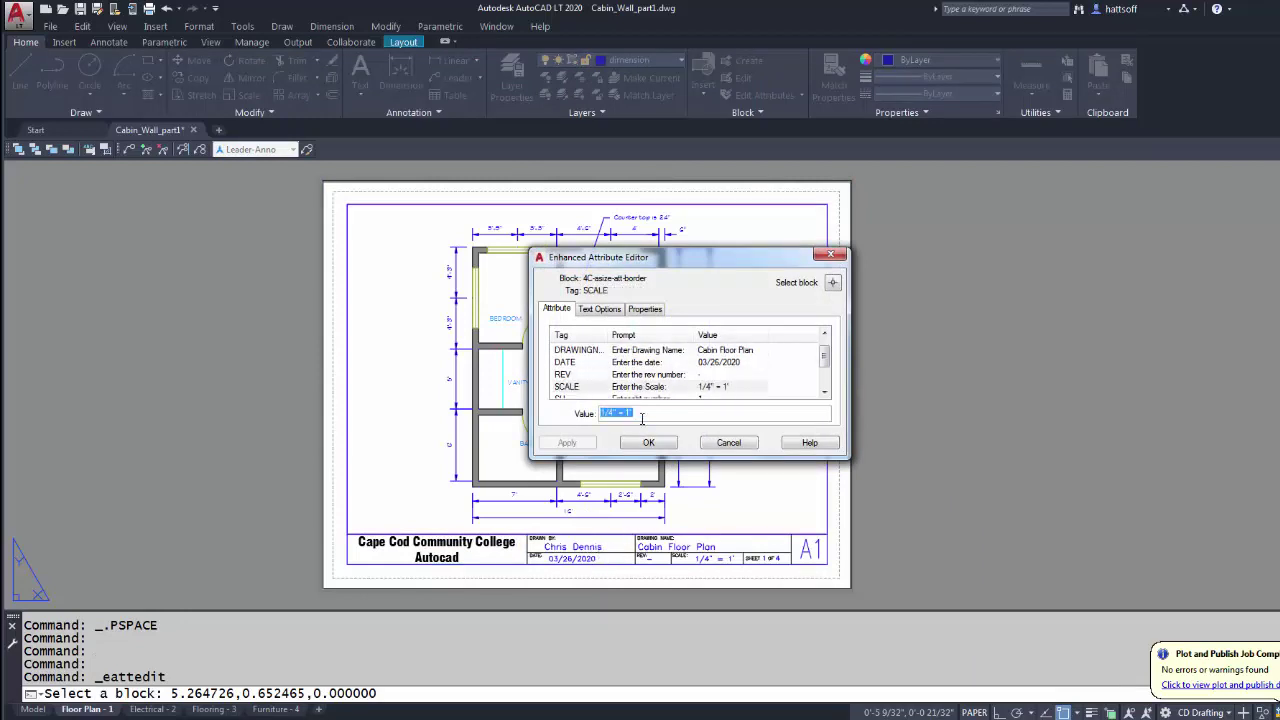
pyautogui.press('Return')
pyautogui.press('Return')
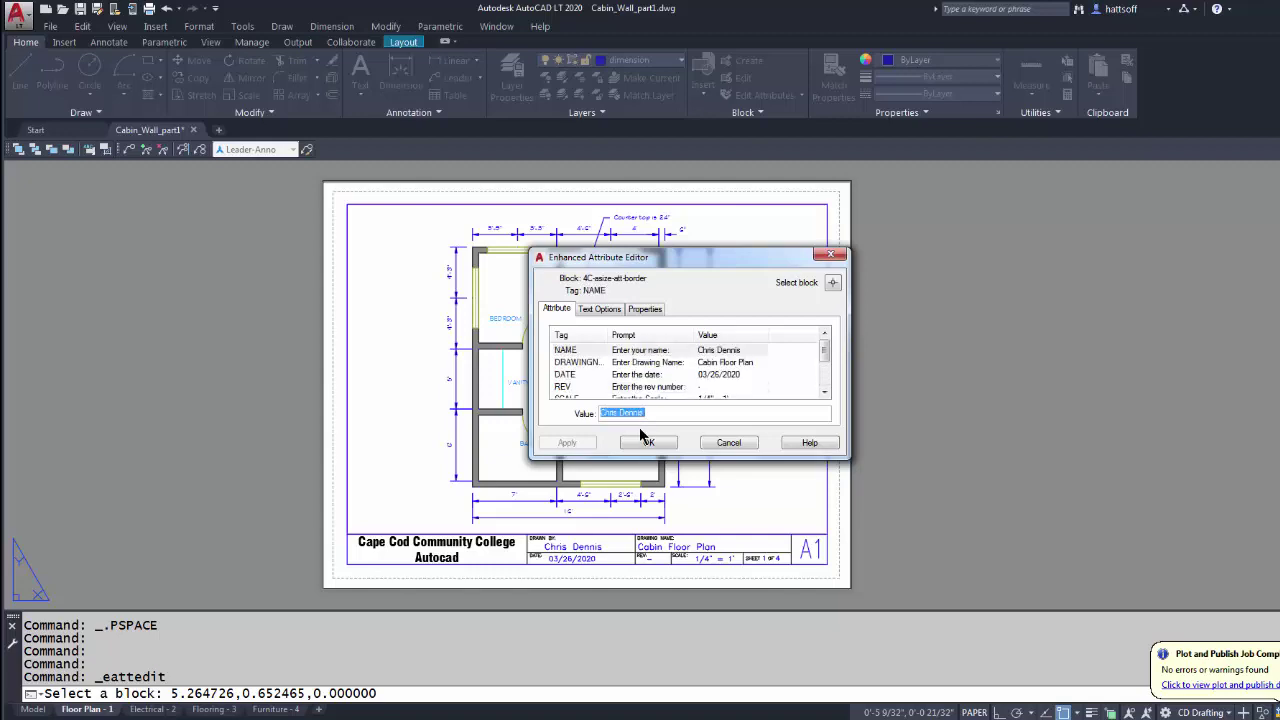
pyautogui.click(646, 442)
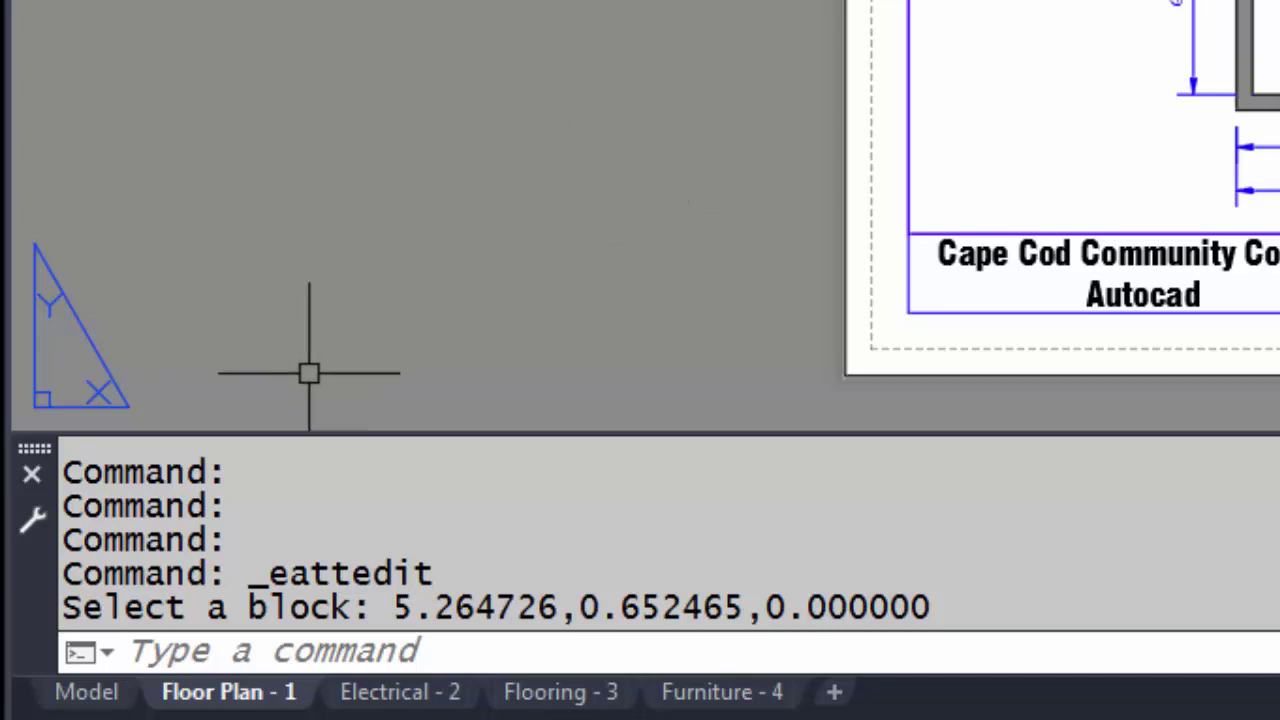
# - Start a plot of the Floor Plan - 1 layout and set its plot style table to acadlt.ctb
pyautogui.rightClick(226, 697)
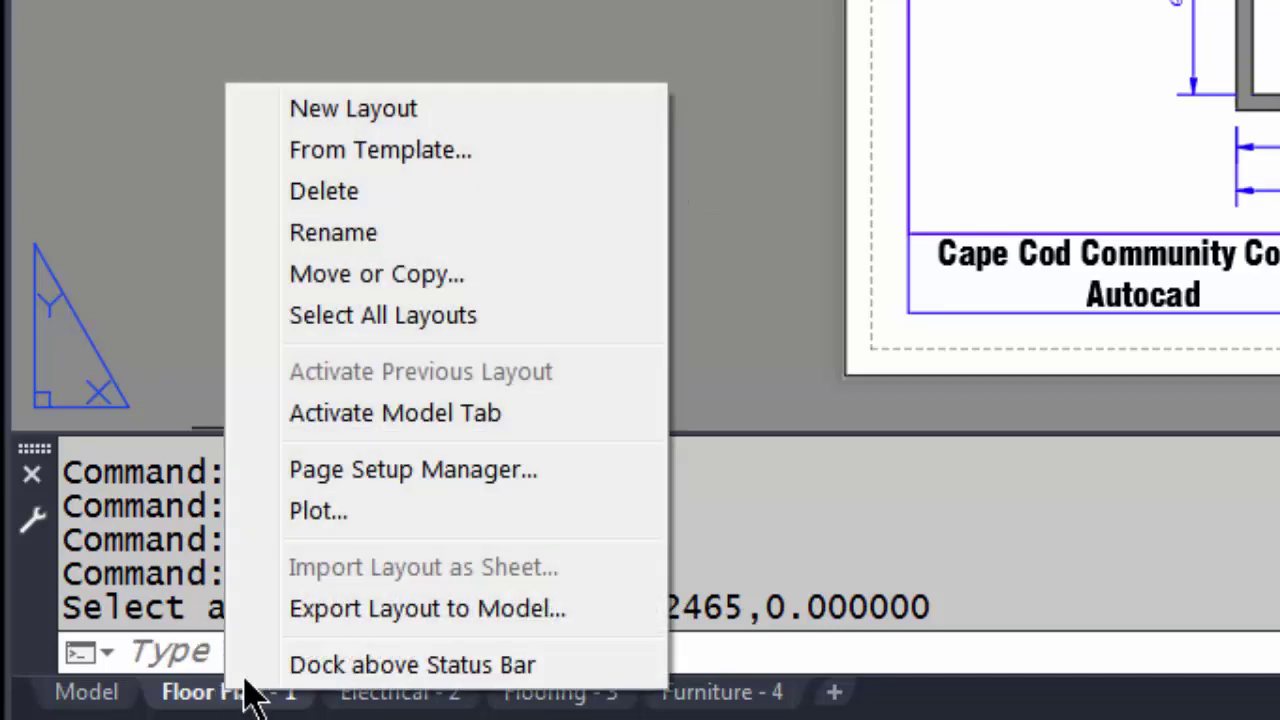
pyautogui.click(320, 512)
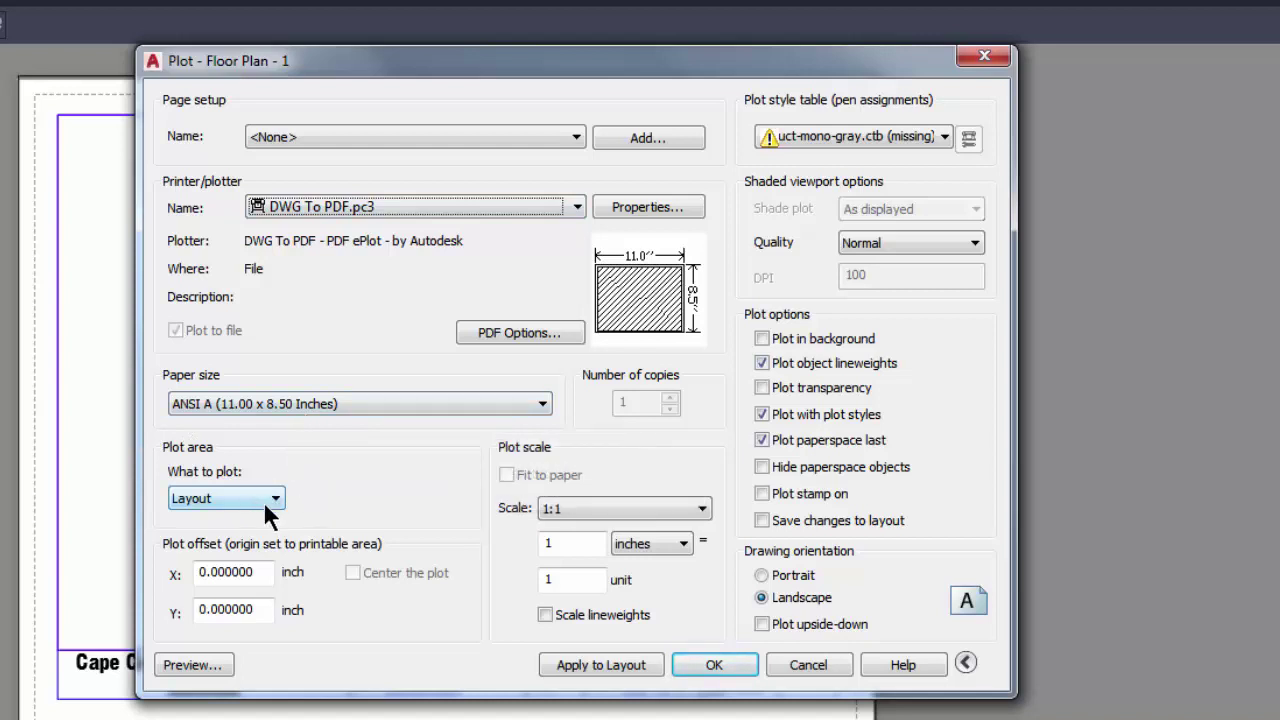
pyautogui.click(944, 136)
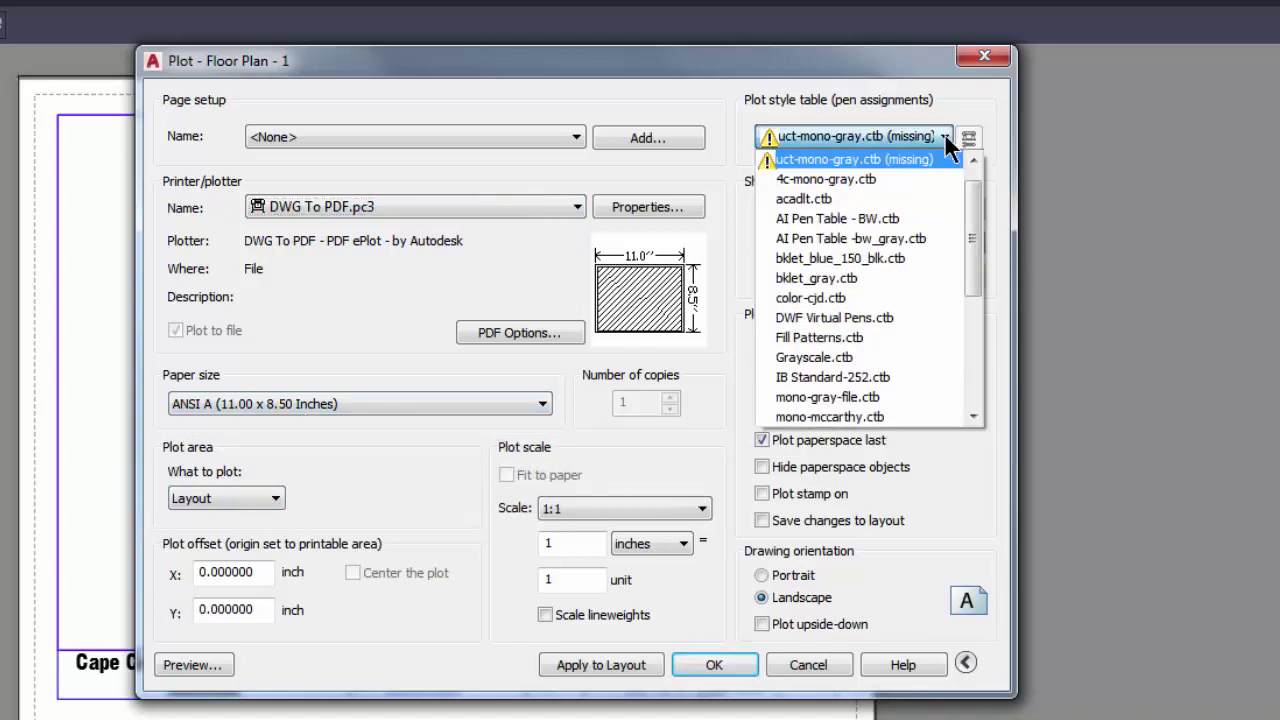
pyautogui.click(817, 198)
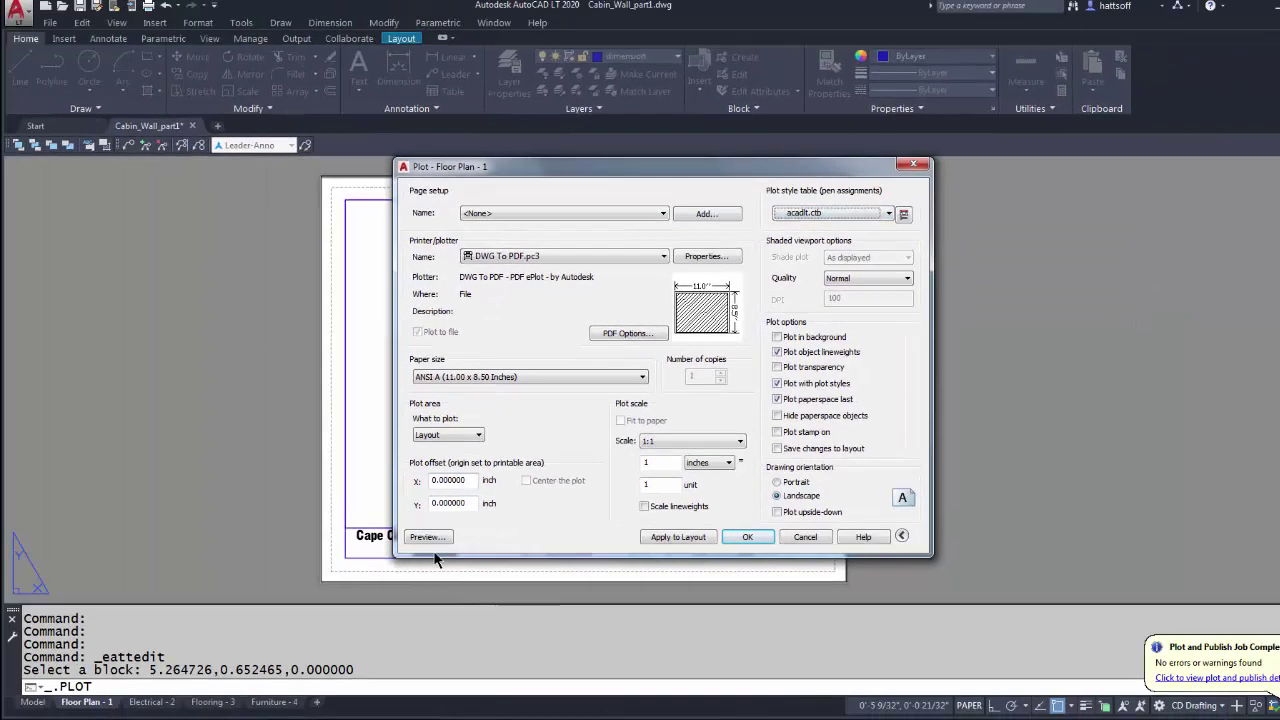
# - Preview the Floor Plan - 1 plot to examine the sheet before output
pyautogui.click(430, 537)
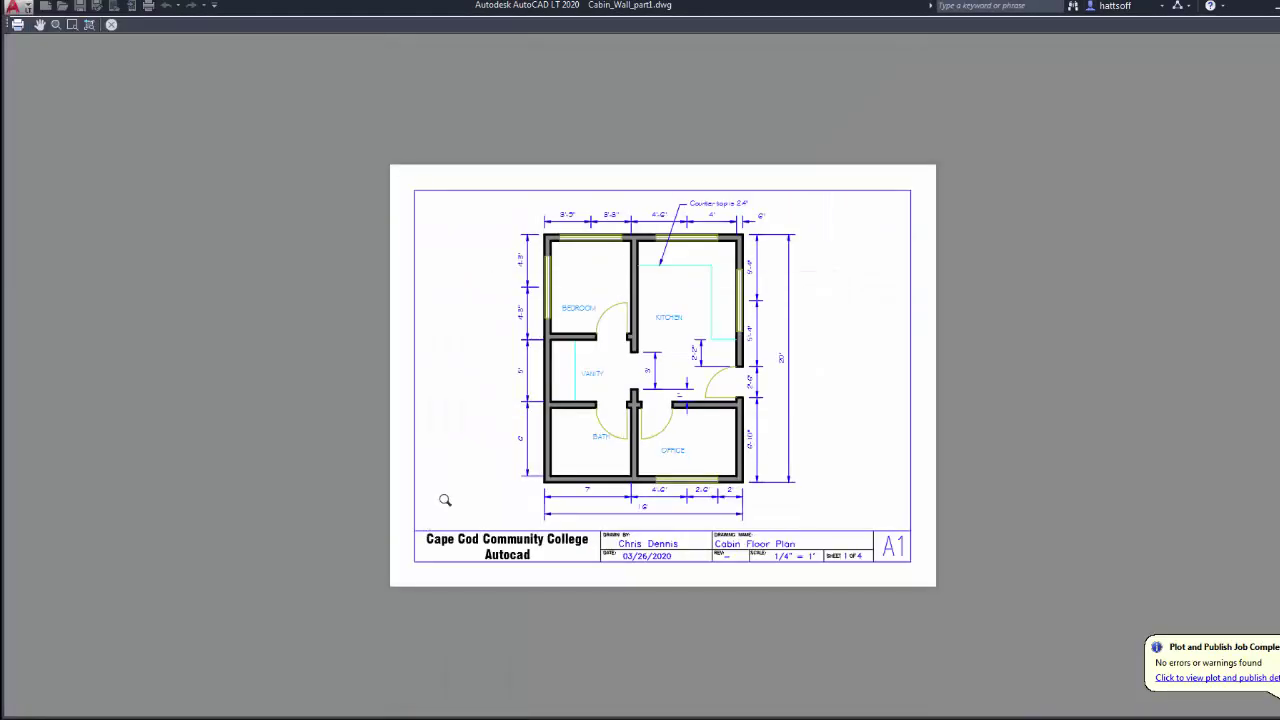
pyautogui.press('Escape')
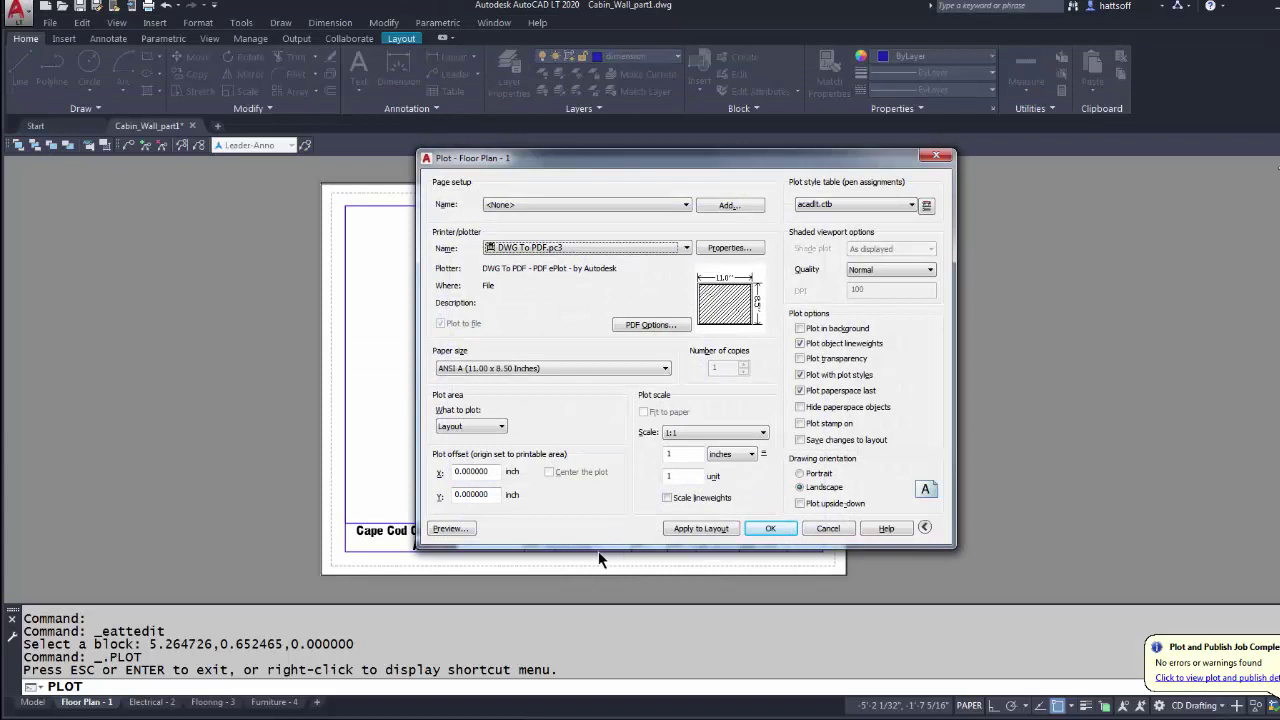
pyautogui.click(452, 528)
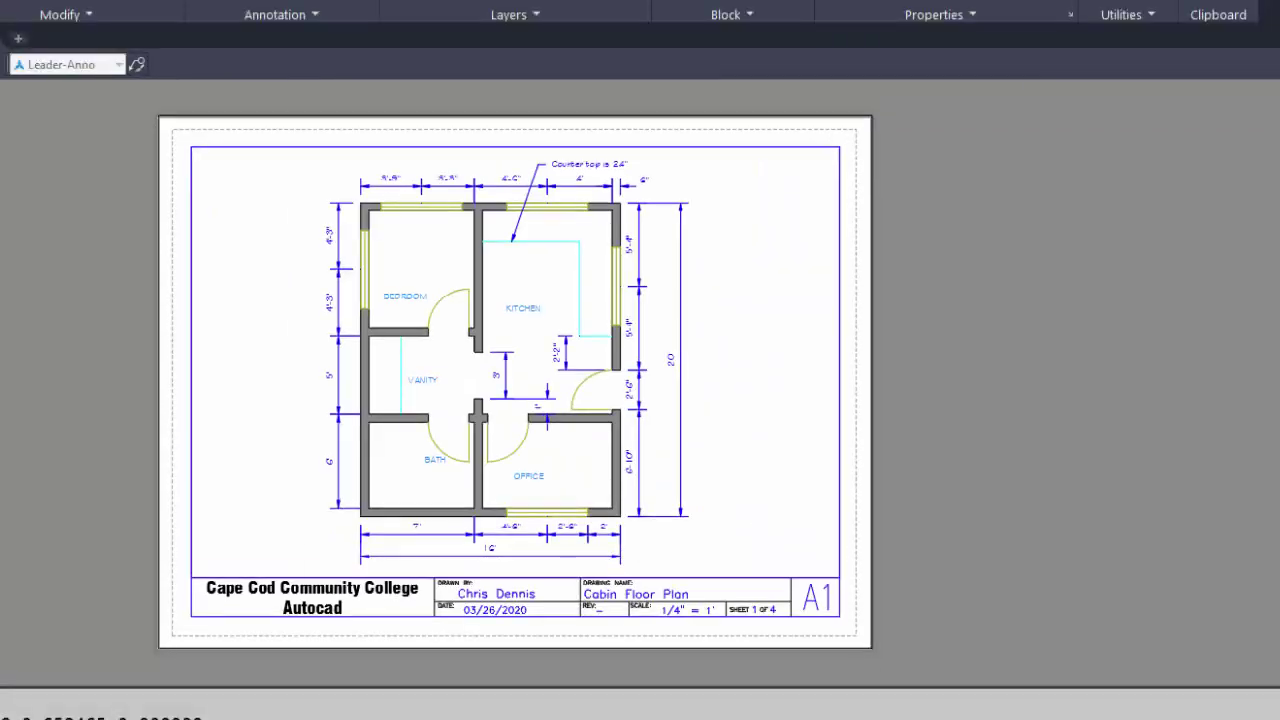
# - Plot the Floor Plan - 1 layout to a PDF named Cabin_Wall_part1.pdf in the Class 9 folder
pyautogui.hotkey('ctrl', 'p')
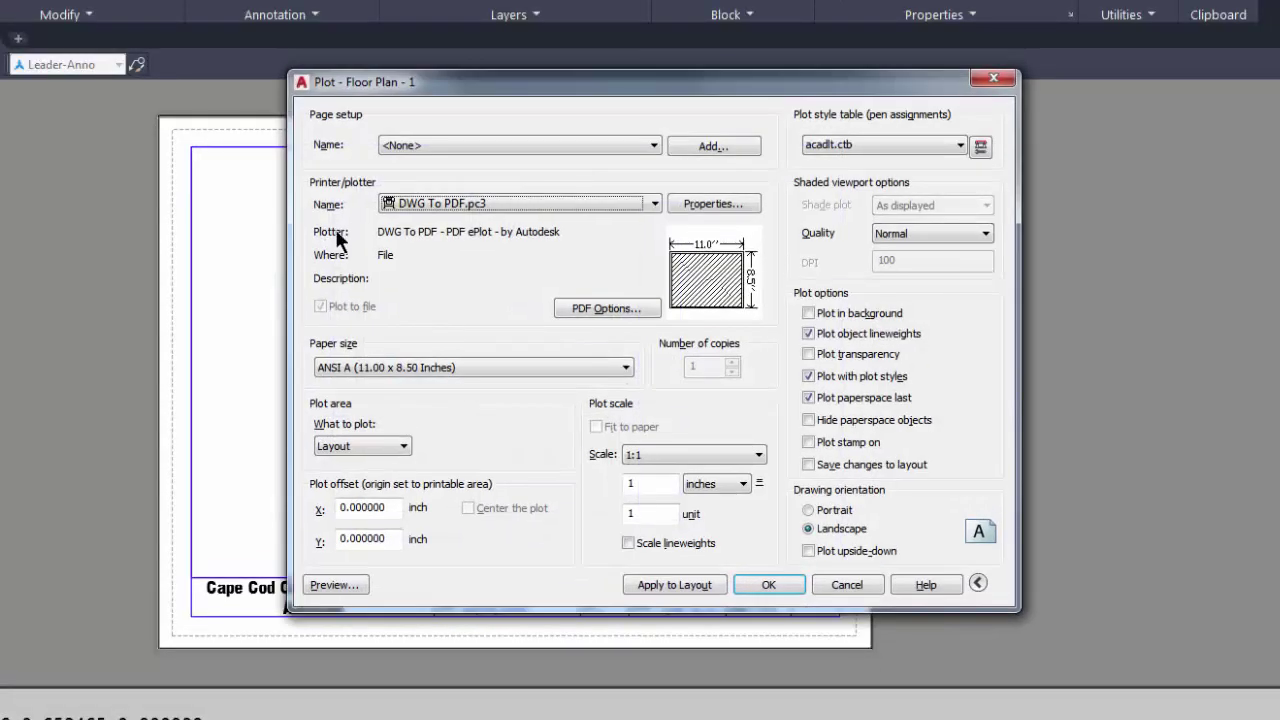
pyautogui.click(765, 583)
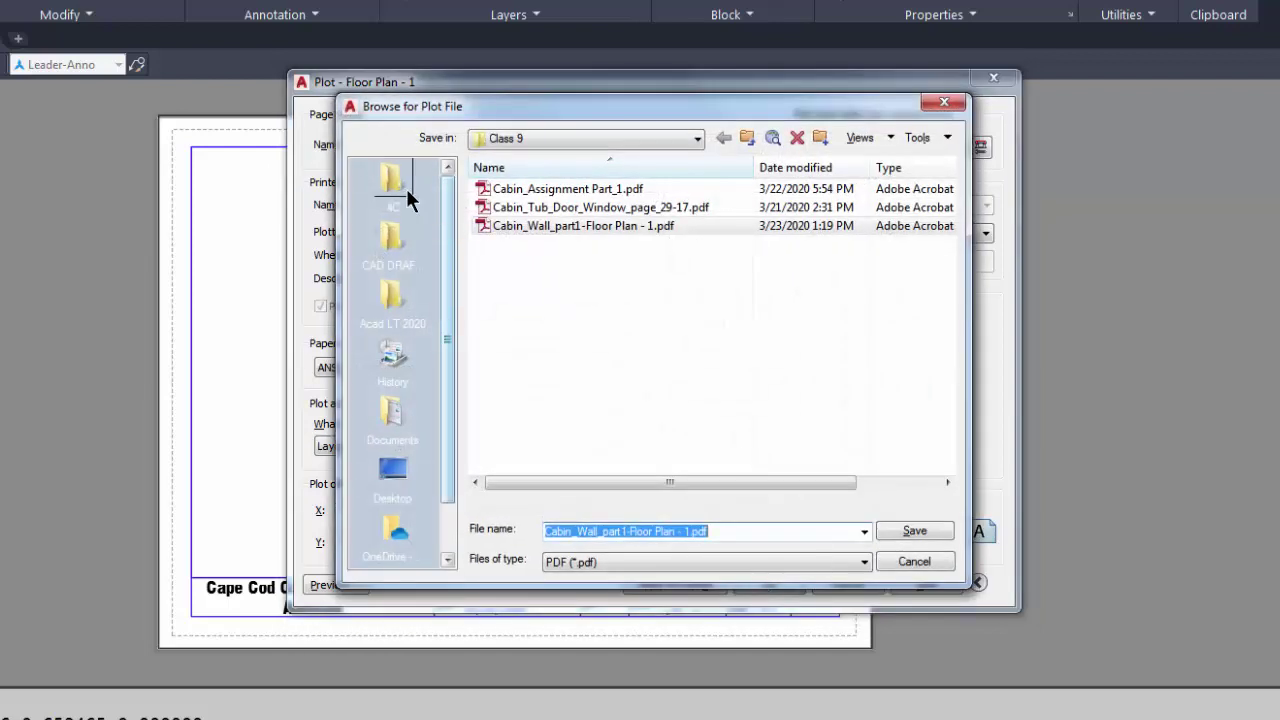
pyautogui.moveTo(692, 531); pyautogui.dragTo(629, 532)
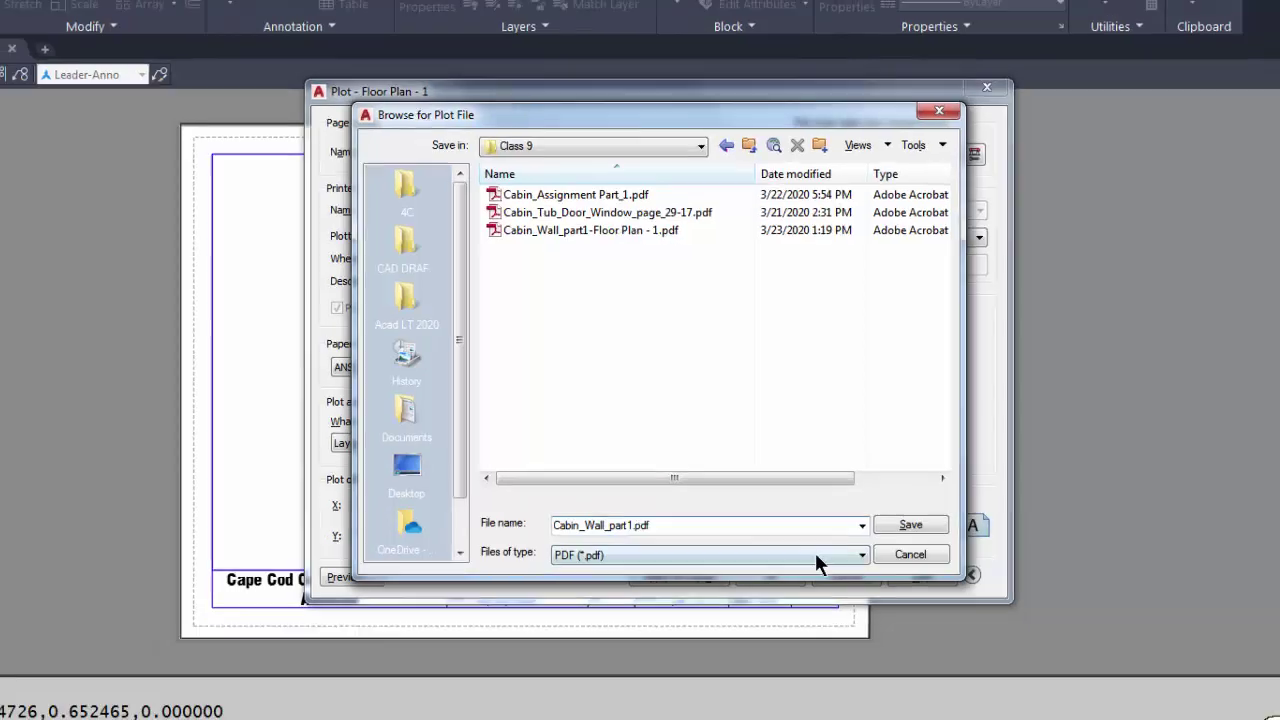
pyautogui.press('BackSpace')
pyautogui.click(911, 526)
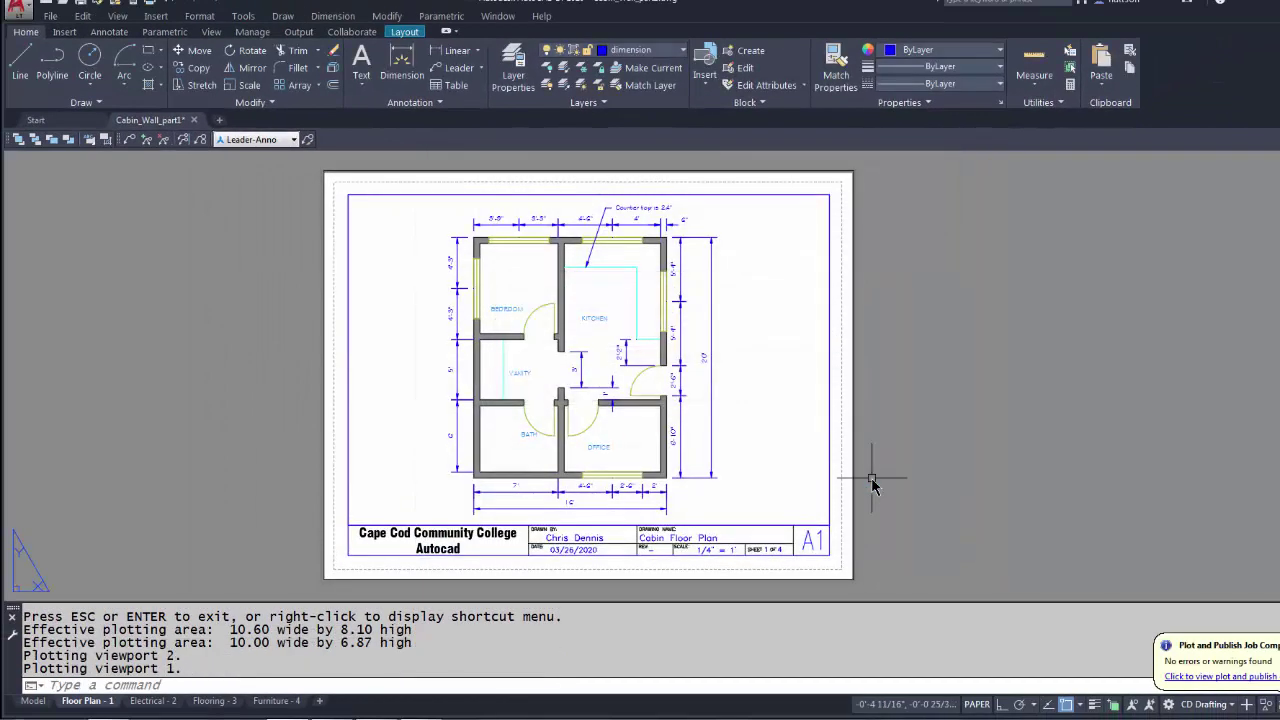